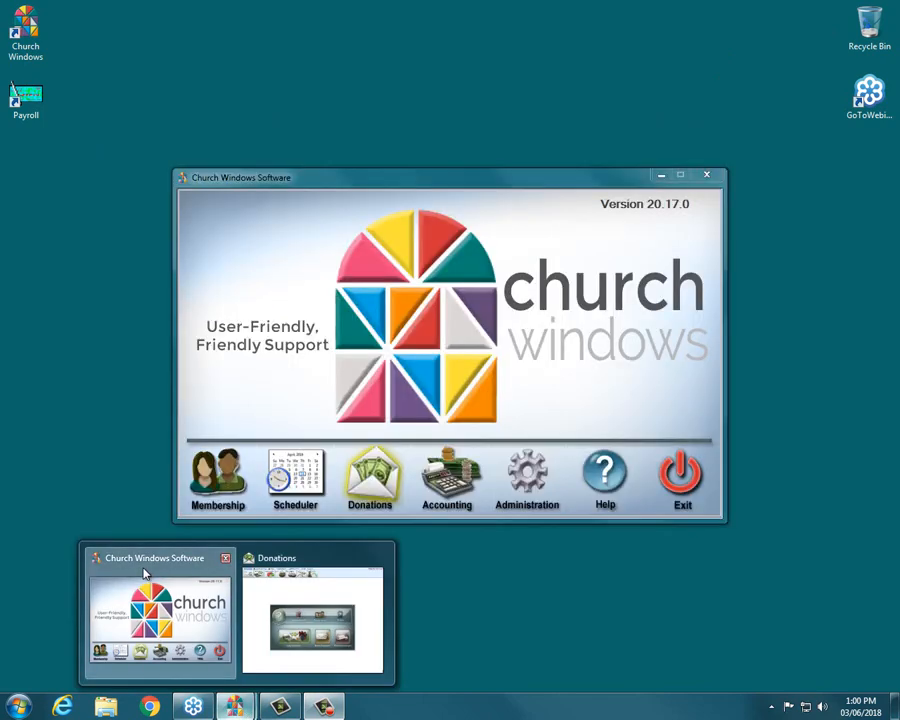
Step: Open the Donations module from the Church Windows main window and maximize it
left_click(168, 609)
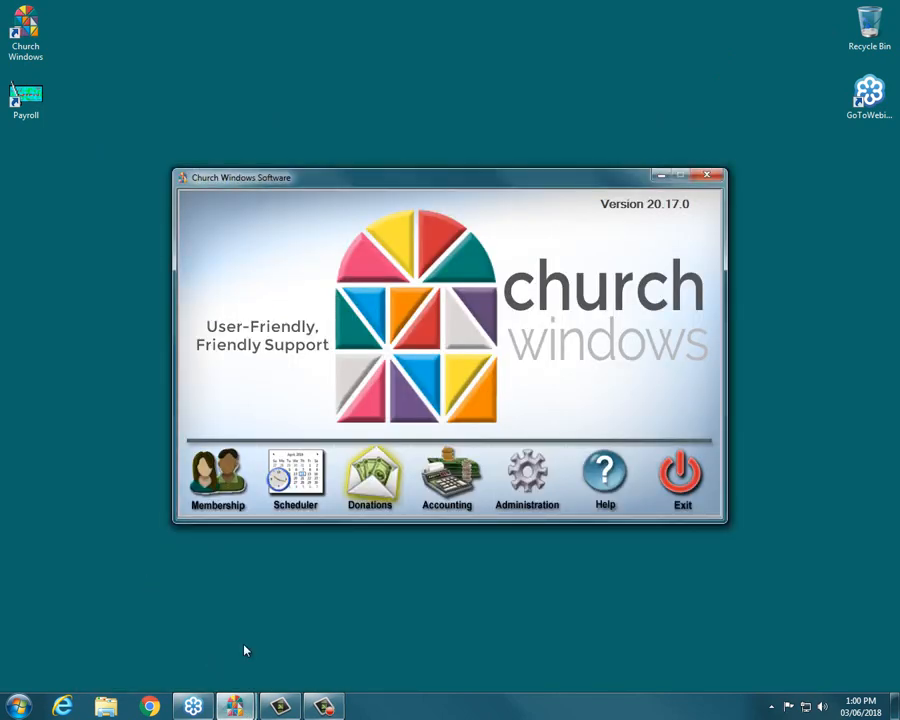
left_click(386, 490)
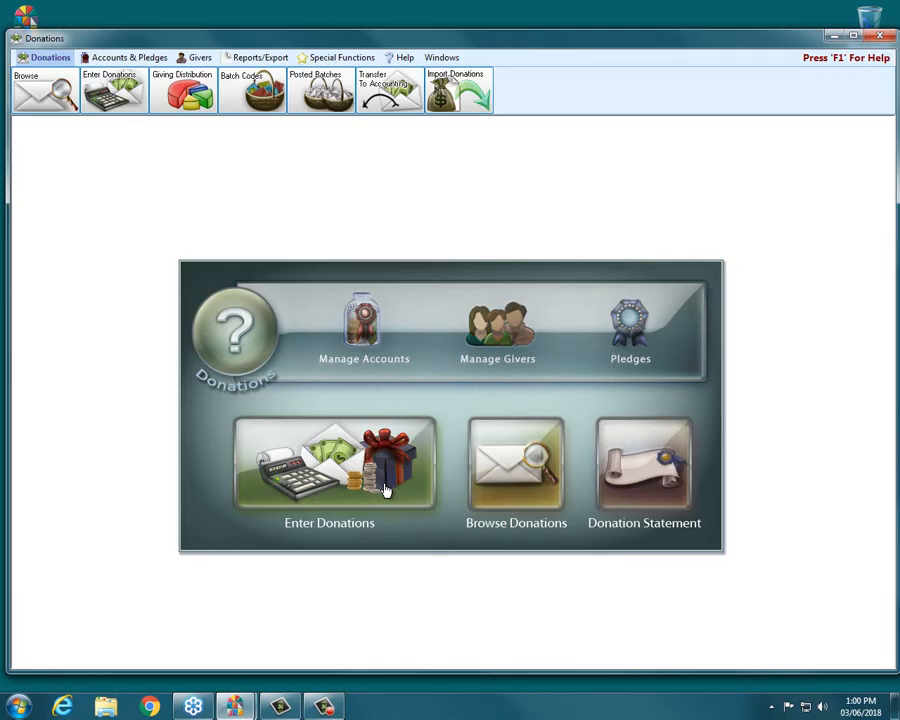
left_click(855, 37)
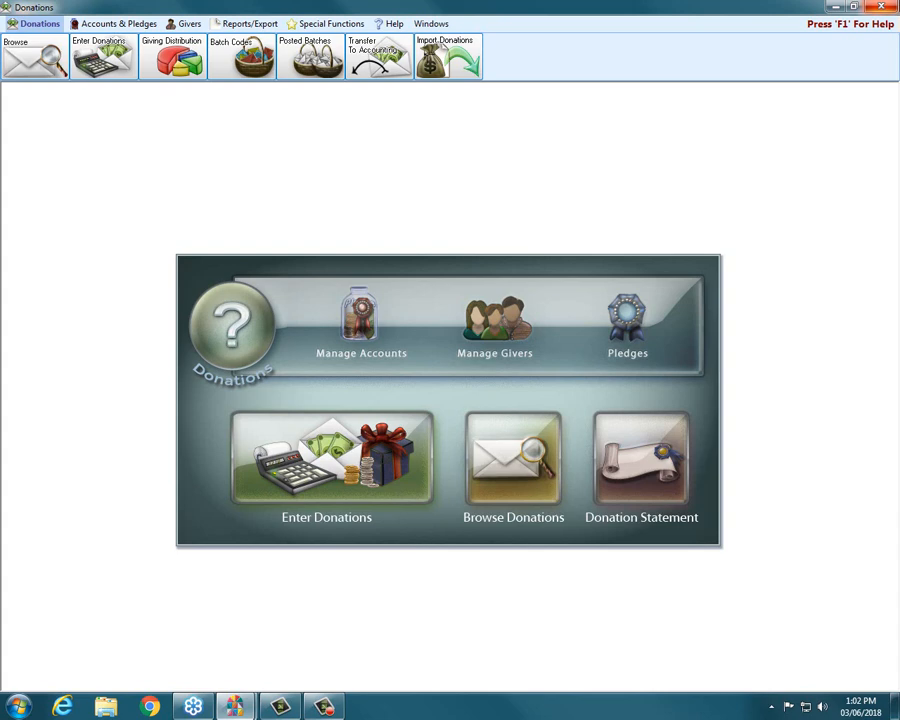
Step: Switch to Internet Explorer, close the extra Google tab and open the Training Workbooks page on churchwindows.com
left_click(833, 10)
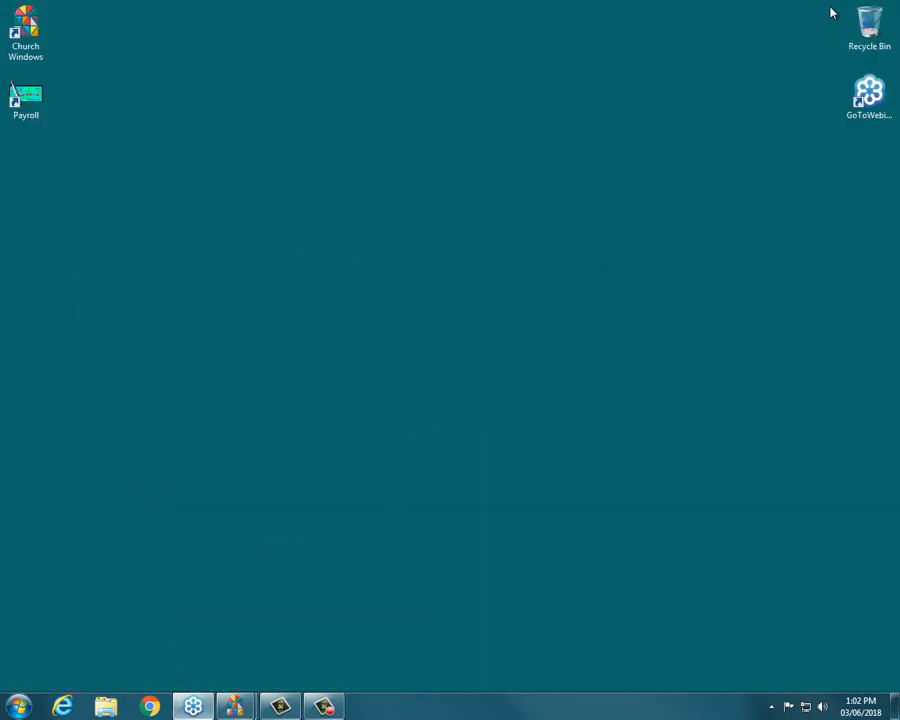
left_click(63, 707)
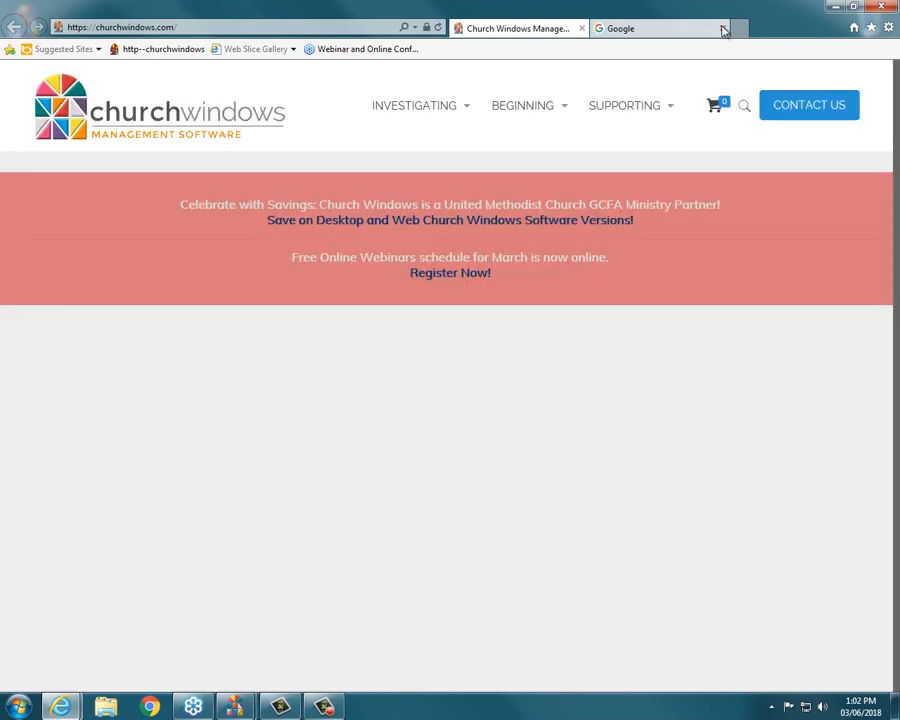
left_click(720, 28)
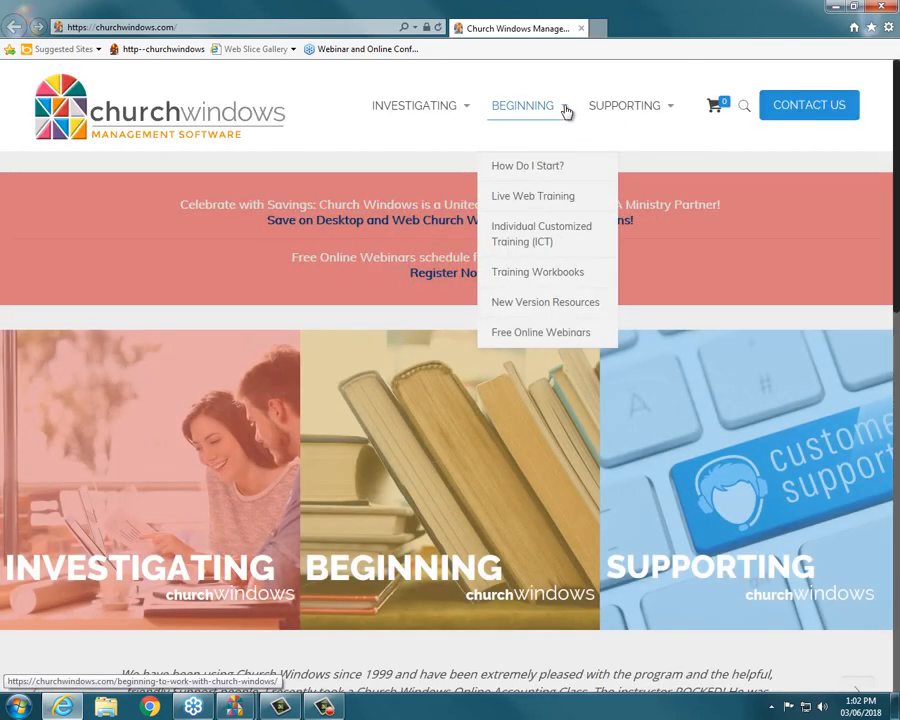
left_click(563, 110)
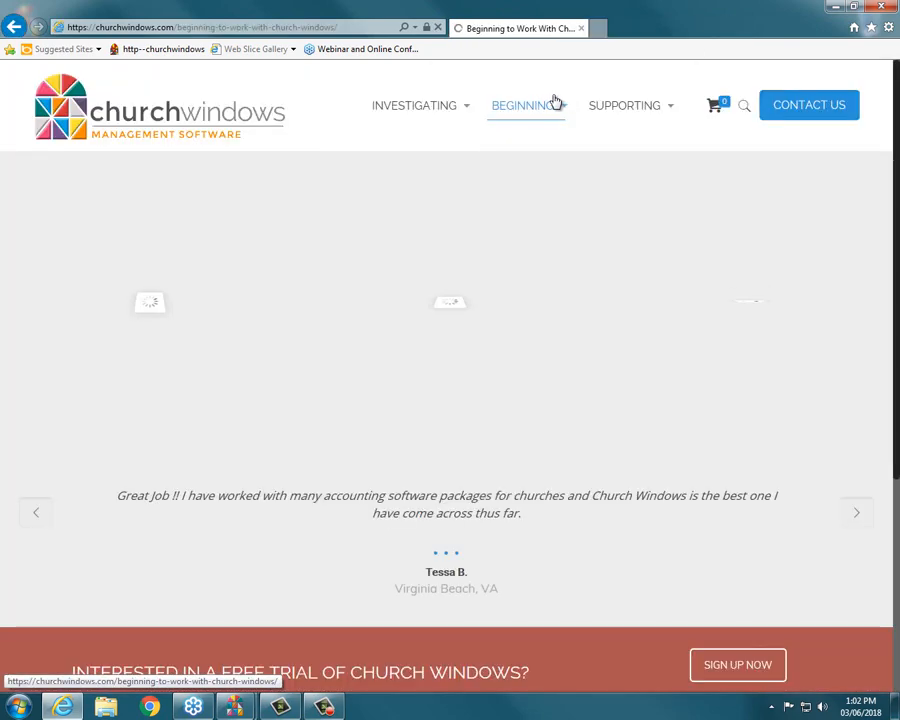
mouse_move(548, 130)
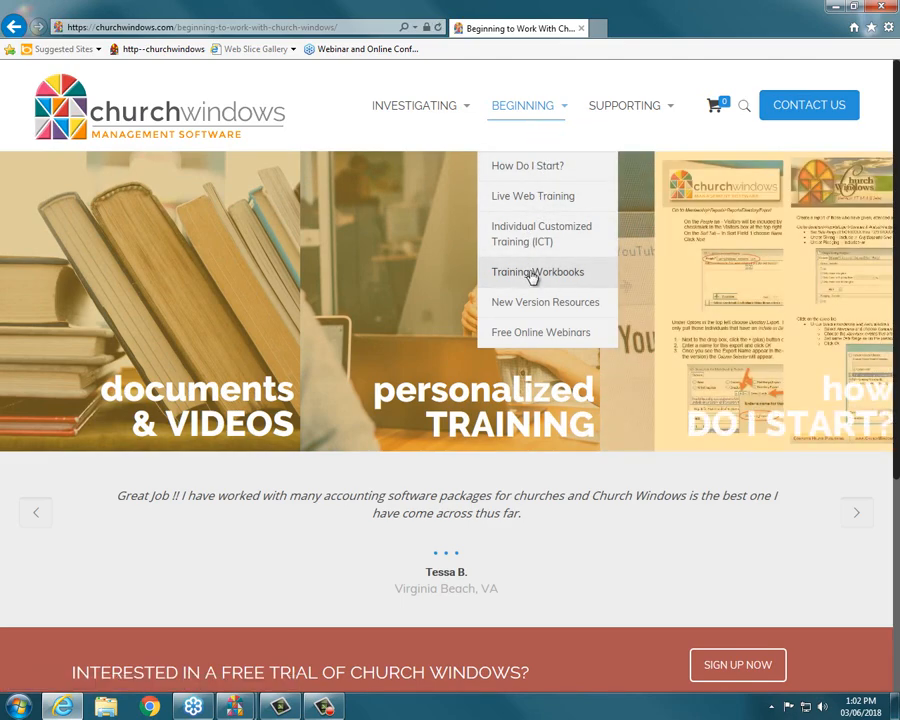
left_click(533, 273)
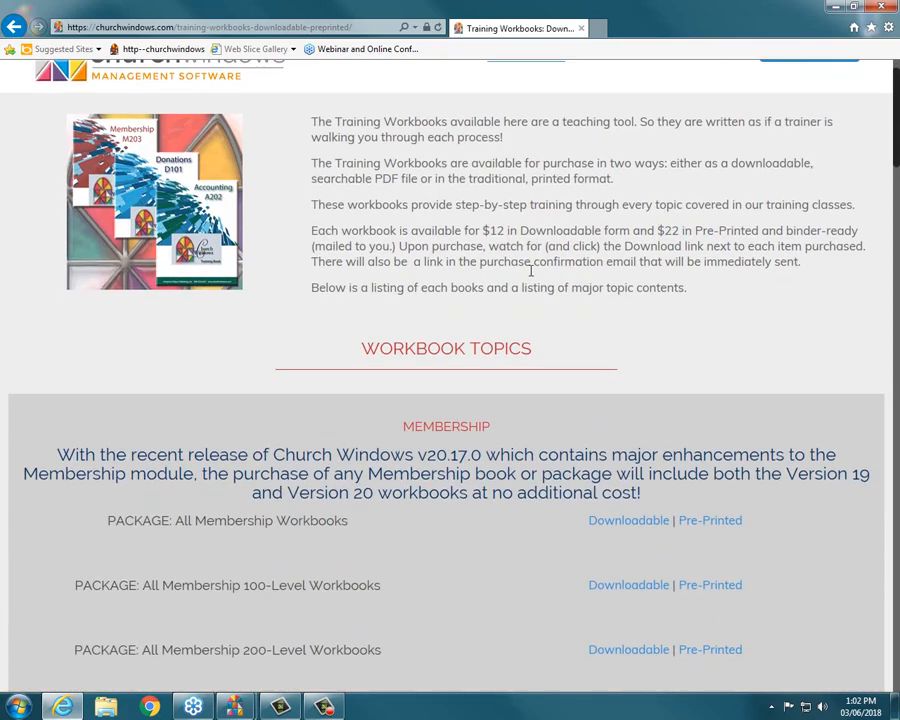
Step: Examine the workbook topics from Membership through Donations on the Training Workbooks page and close the browser
scroll(531, 271, "down", 5)
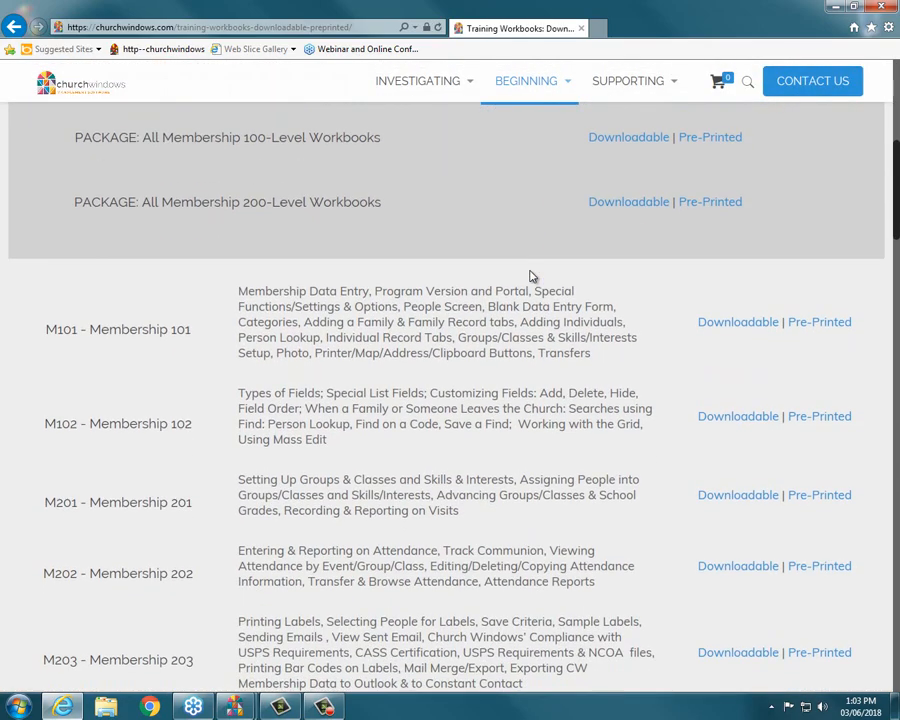
scroll(519, 272, "up", 2)
scroll(519, 272, "down", 4)
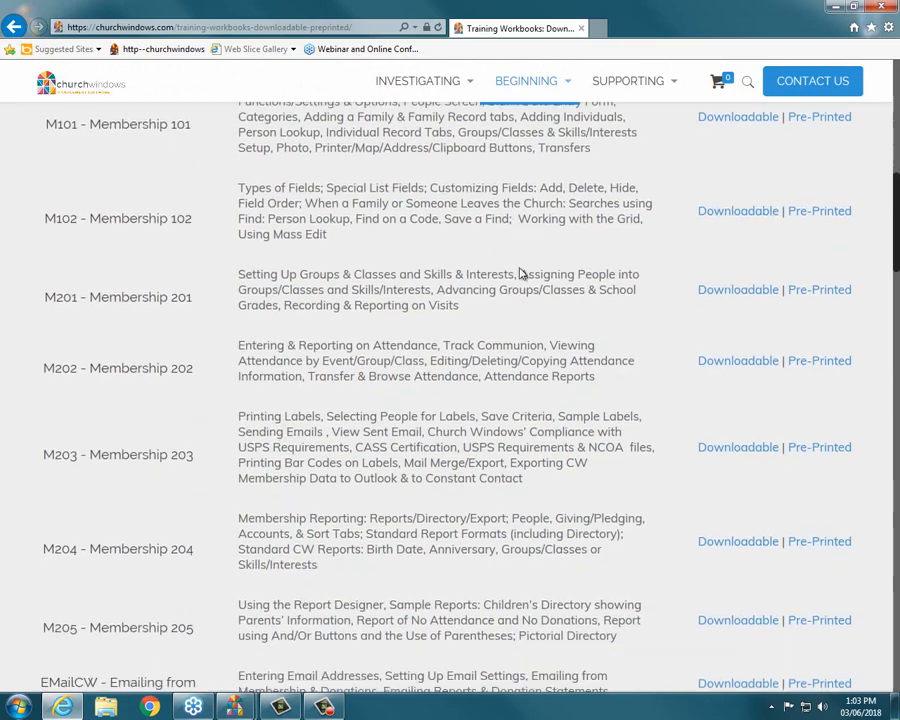
scroll(519, 272, "down", 6)
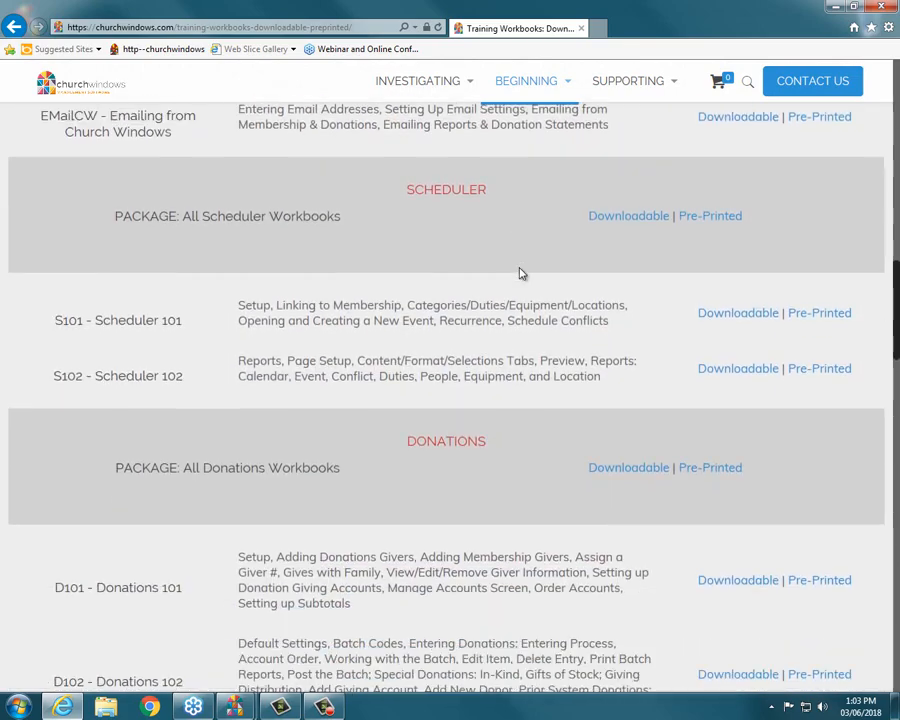
scroll(519, 272, "down", 6)
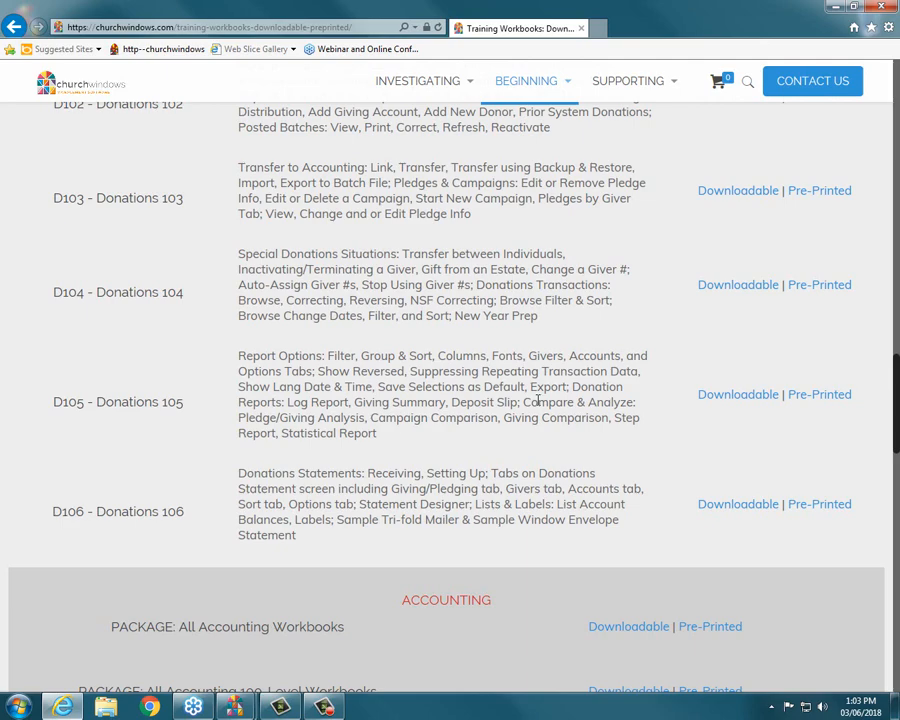
left_click(881, 7)
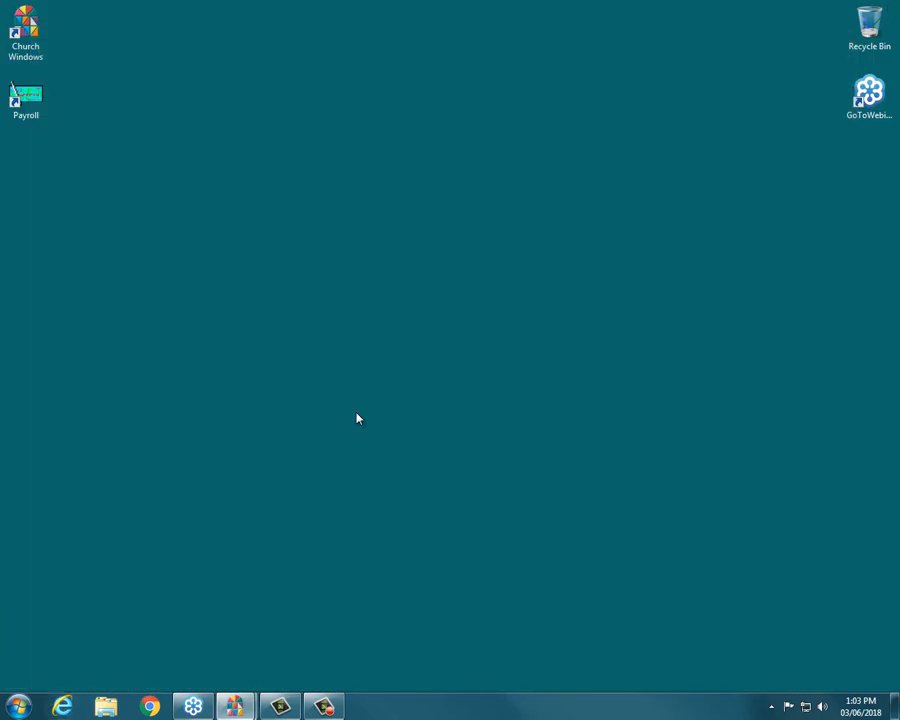
Step: Return to the Church Windows Donations module and open the Donations Log Report
mouse_move(234, 706)
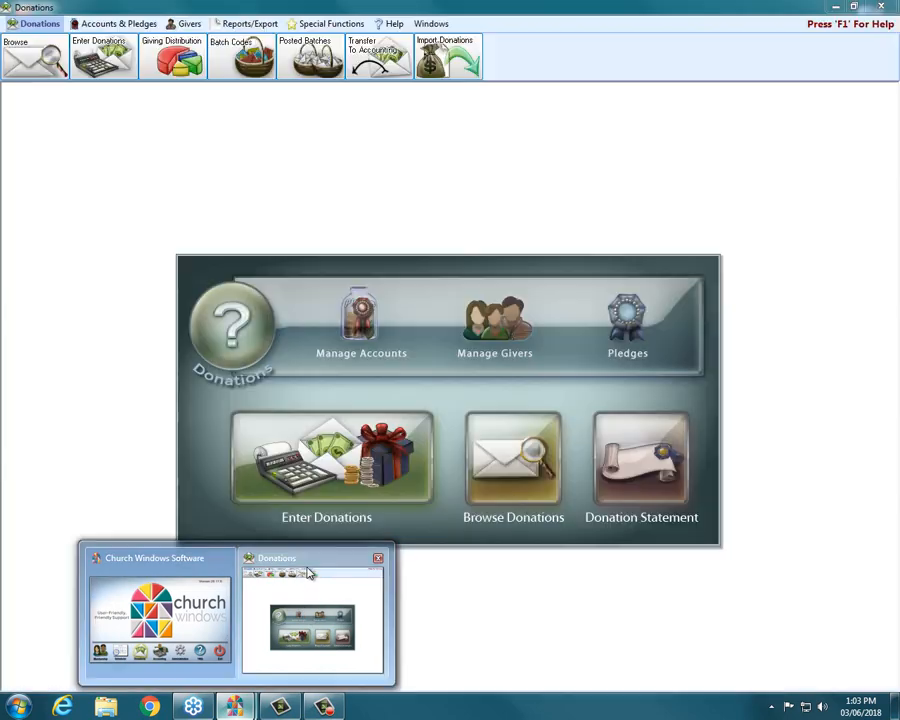
left_click(310, 573)
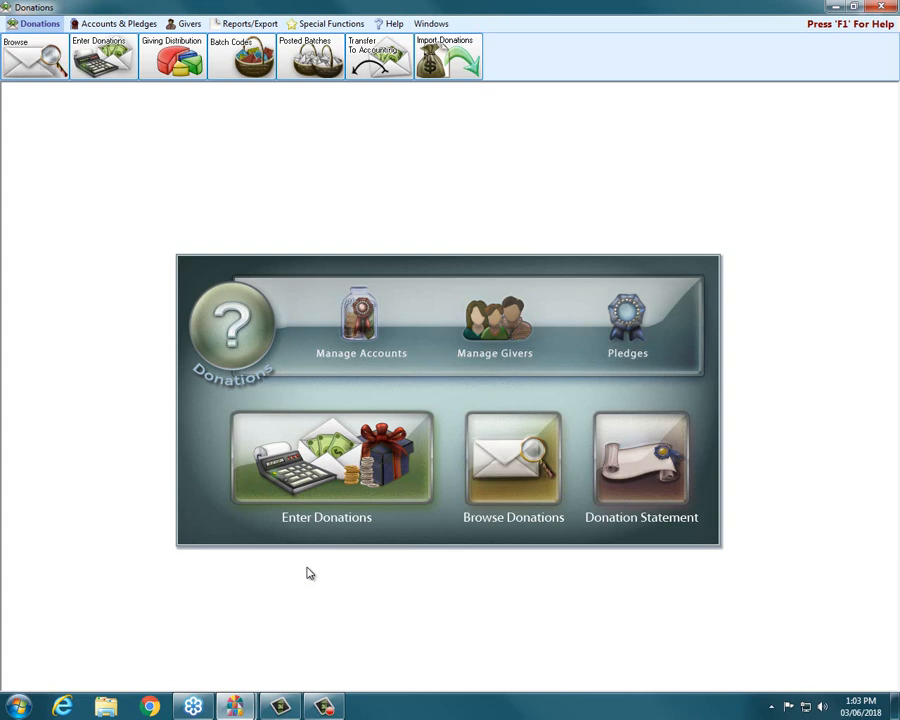
left_click(268, 25)
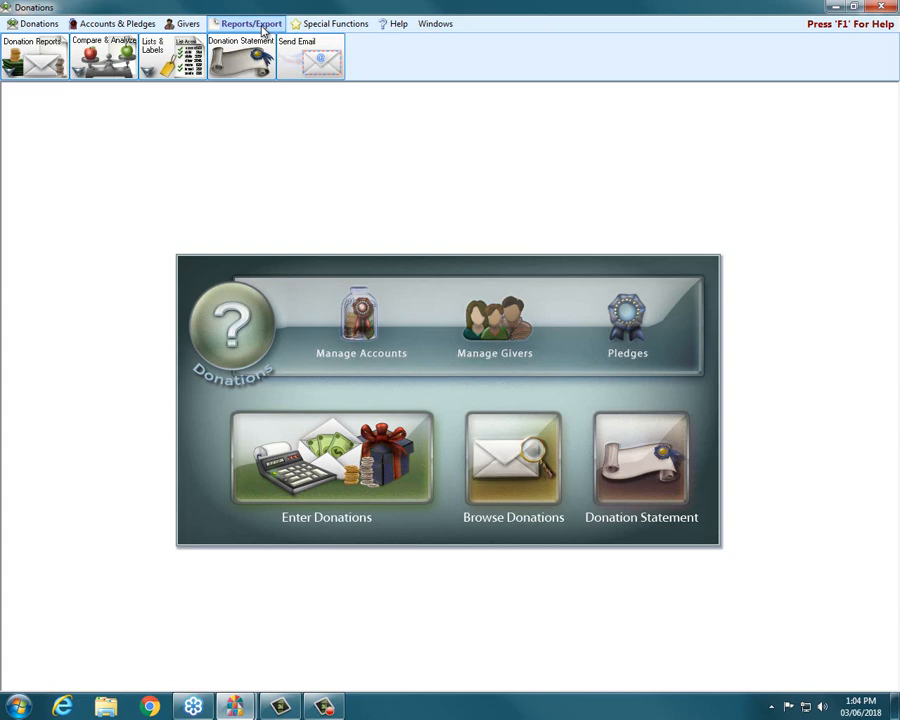
left_click(36, 60)
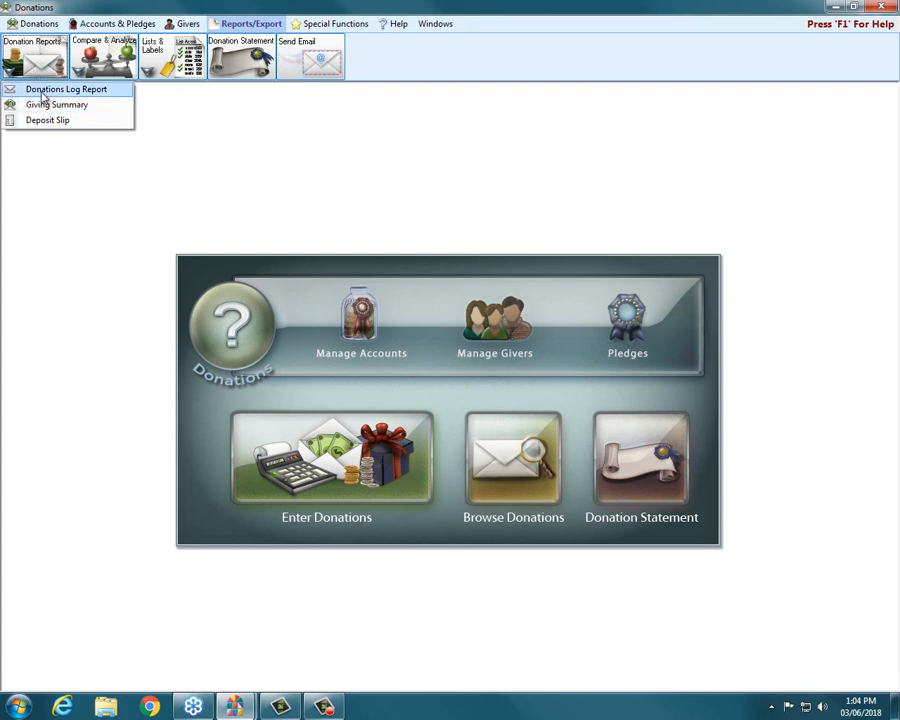
left_click(43, 92)
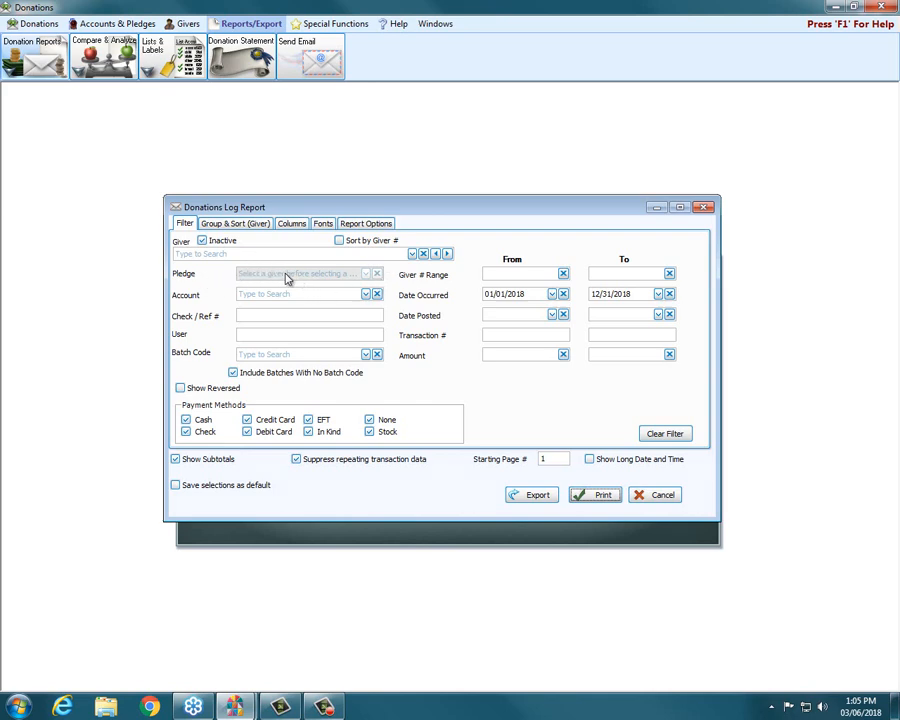
Step: Try filtering the log report by account 101 - General fund, look at the giver list, and clear the account filter
left_click(366, 294)
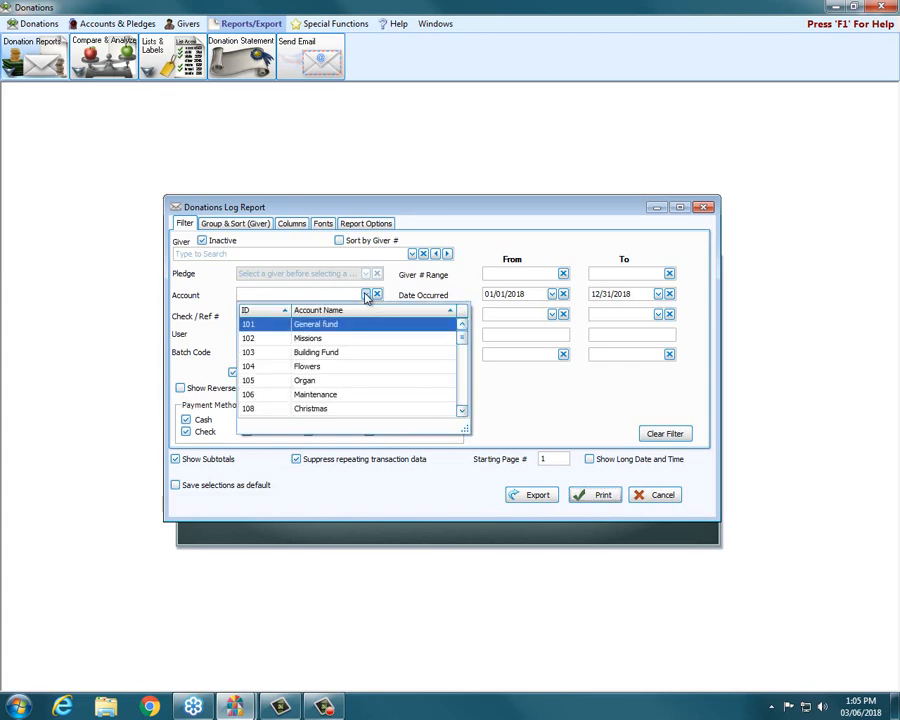
left_click(342, 326)
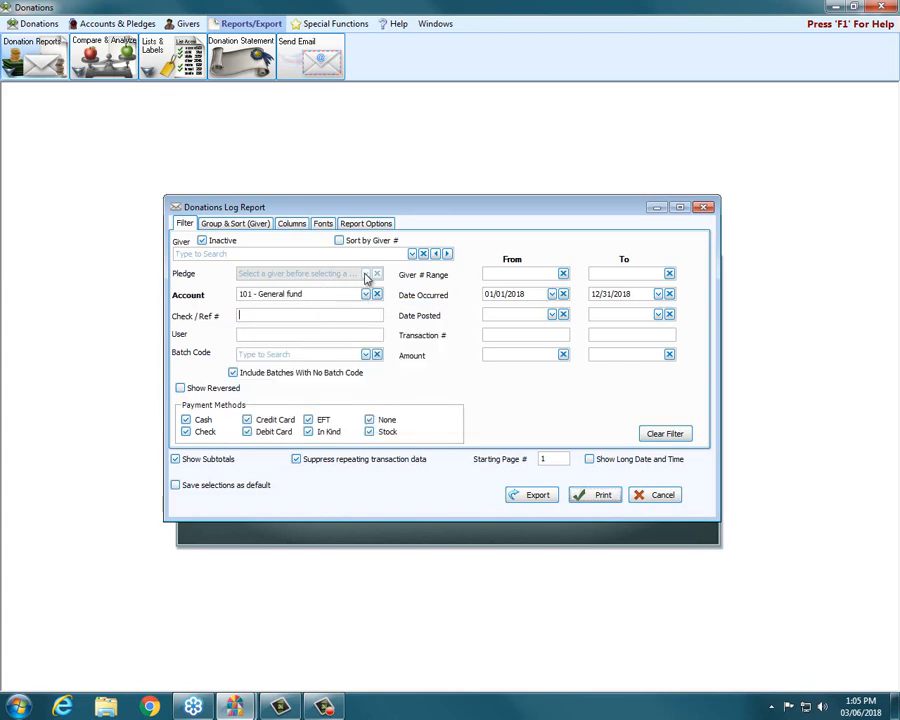
left_click(412, 254)
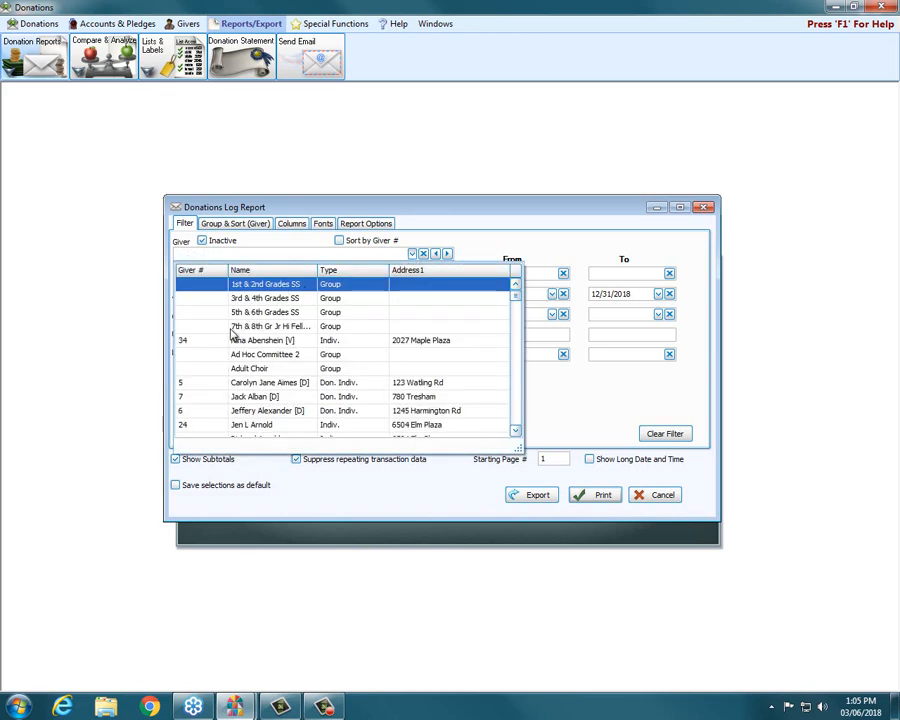
left_click(98, 289)
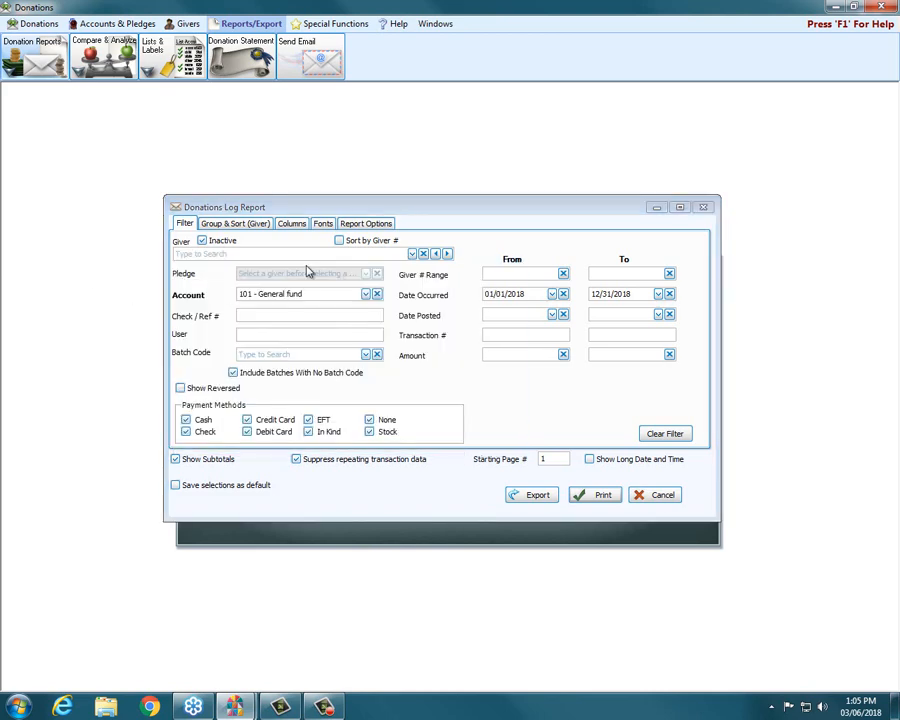
left_click(365, 297)
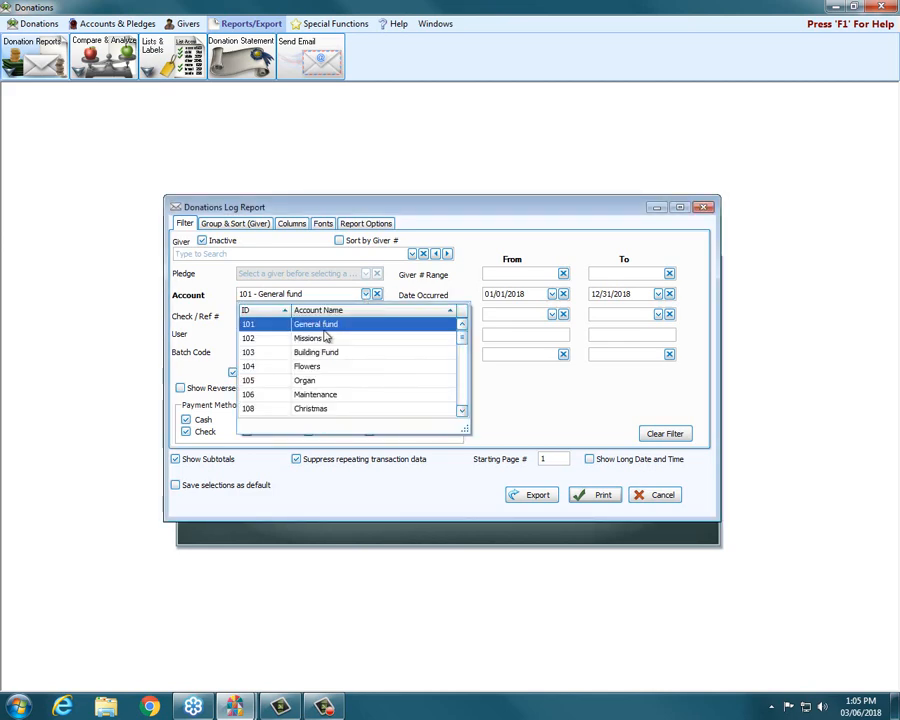
left_click(522, 378)
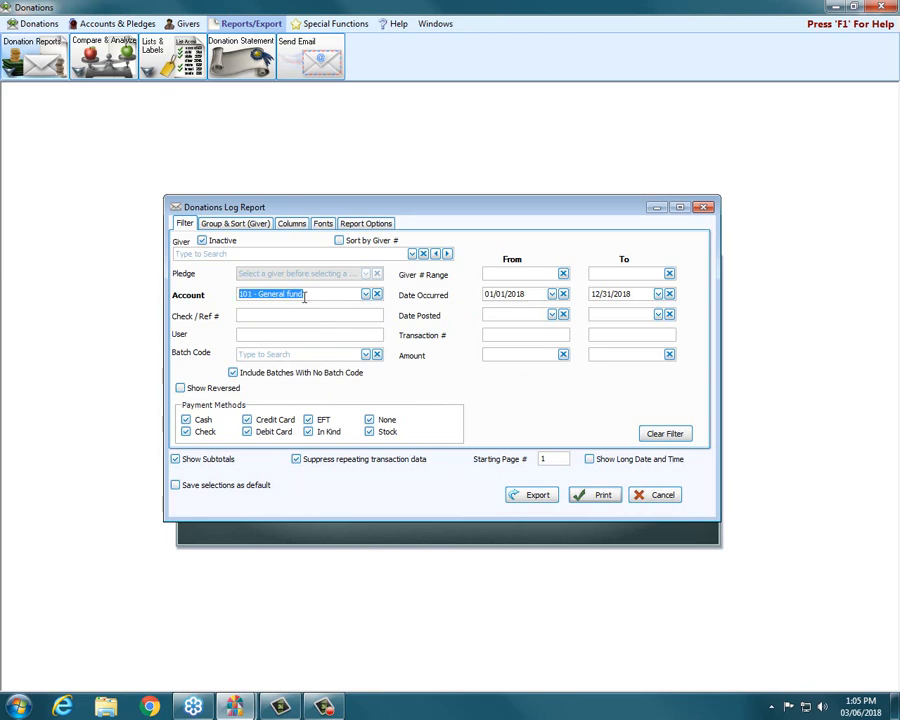
left_click(377, 295)
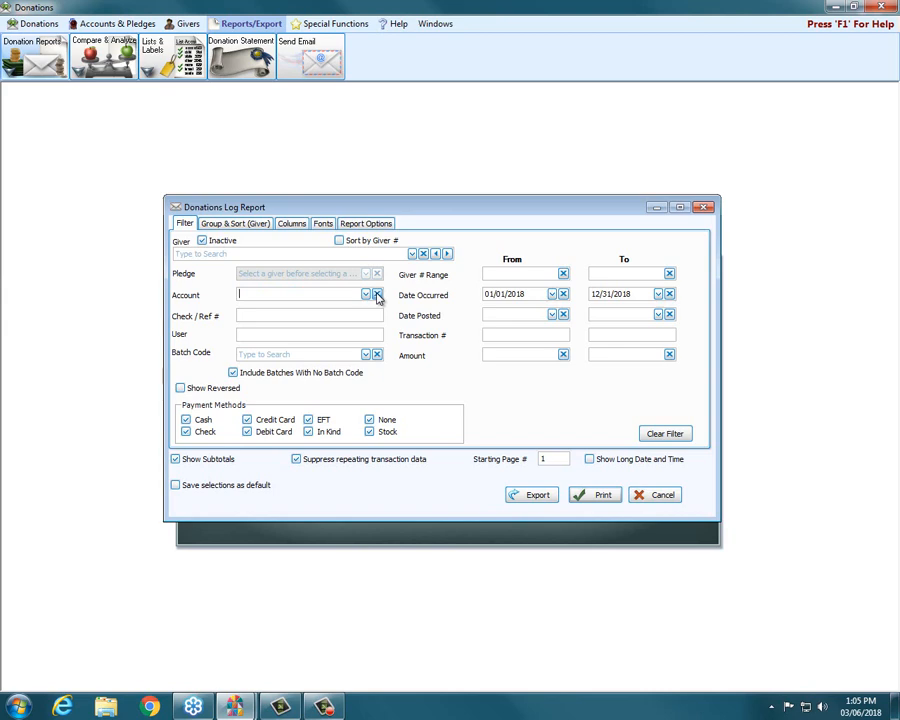
Step: Search the report's givers for "sm", look through the matches, clear the giver filter and close the report
left_click(183, 256)
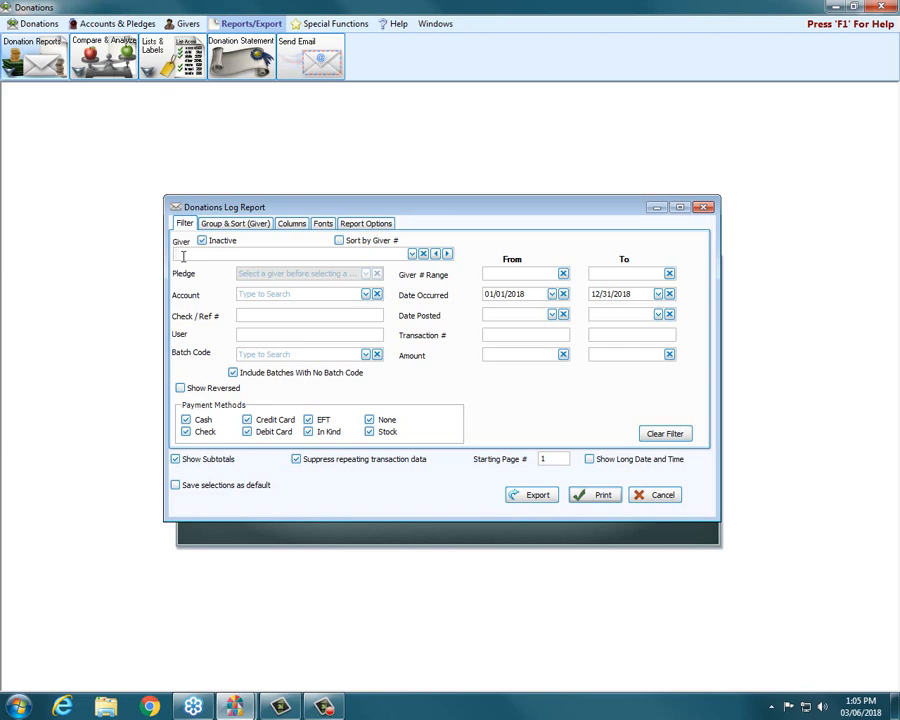
type("sm")
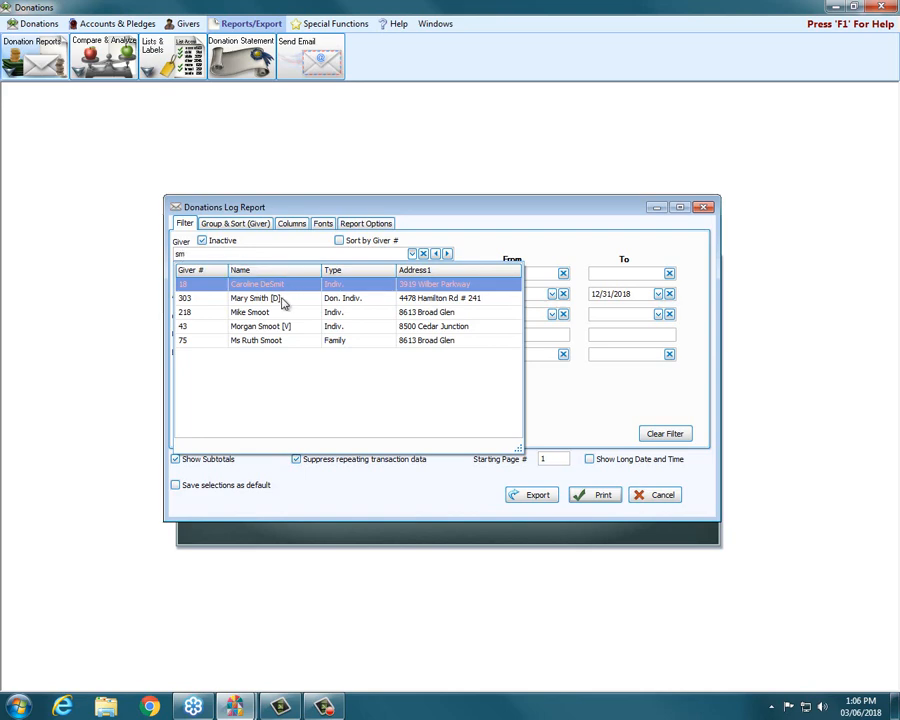
key("Down")
key("Down")
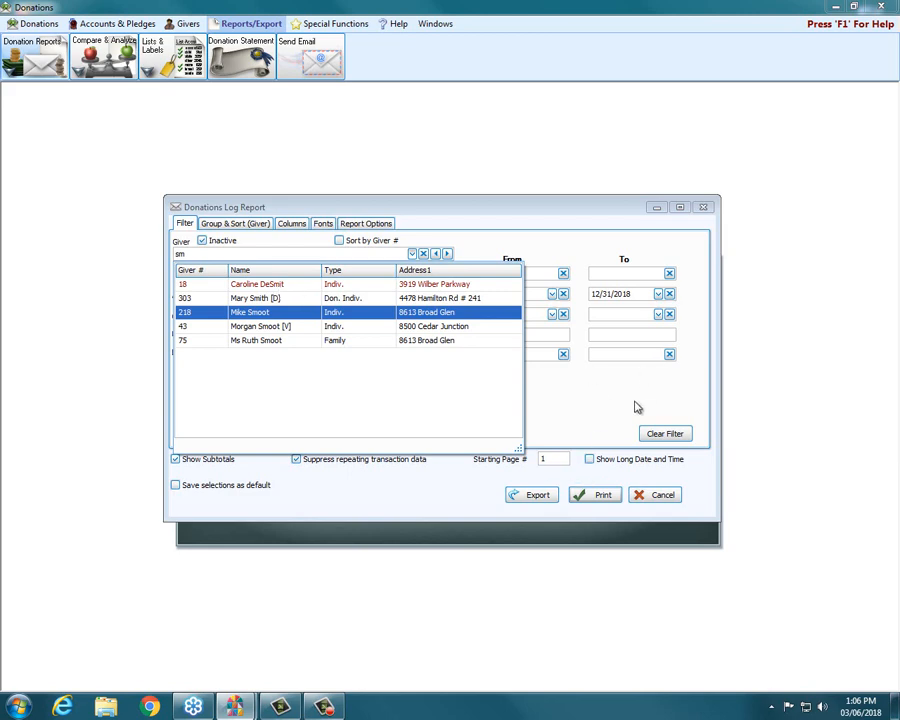
key("Escape")
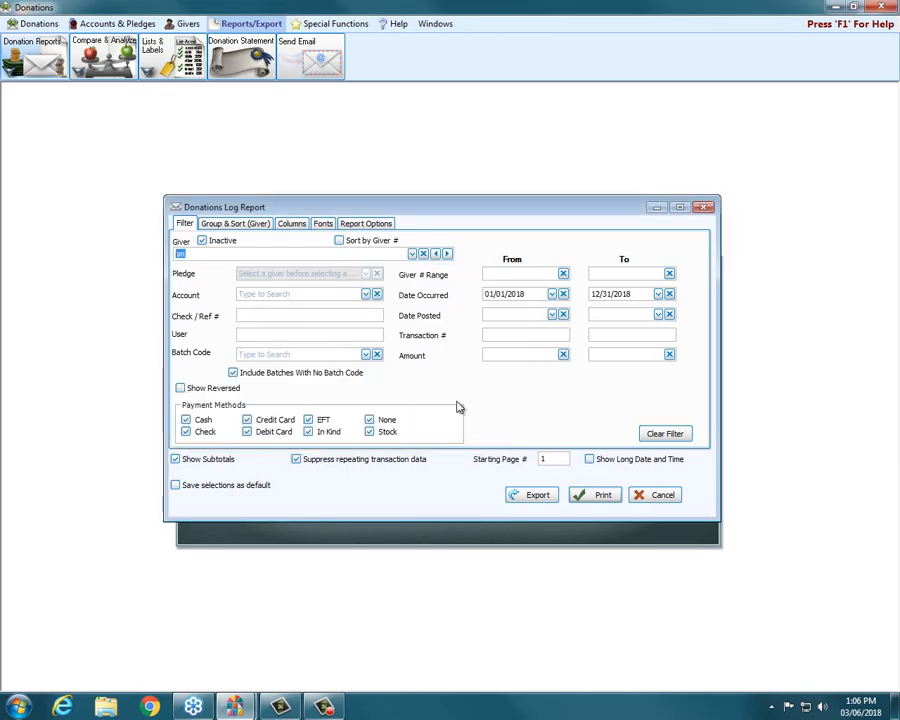
left_click(424, 254)
left_click(705, 208)
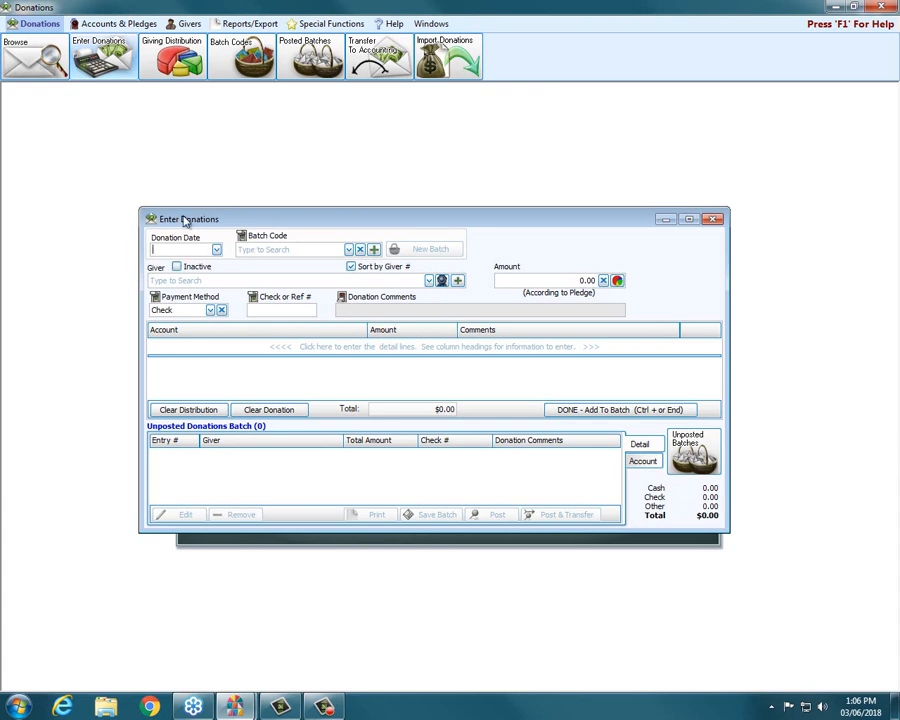
Step: Close the Enter Donations window, reopen the Donations Log Report and move its window slightly lower
left_click(711, 218)
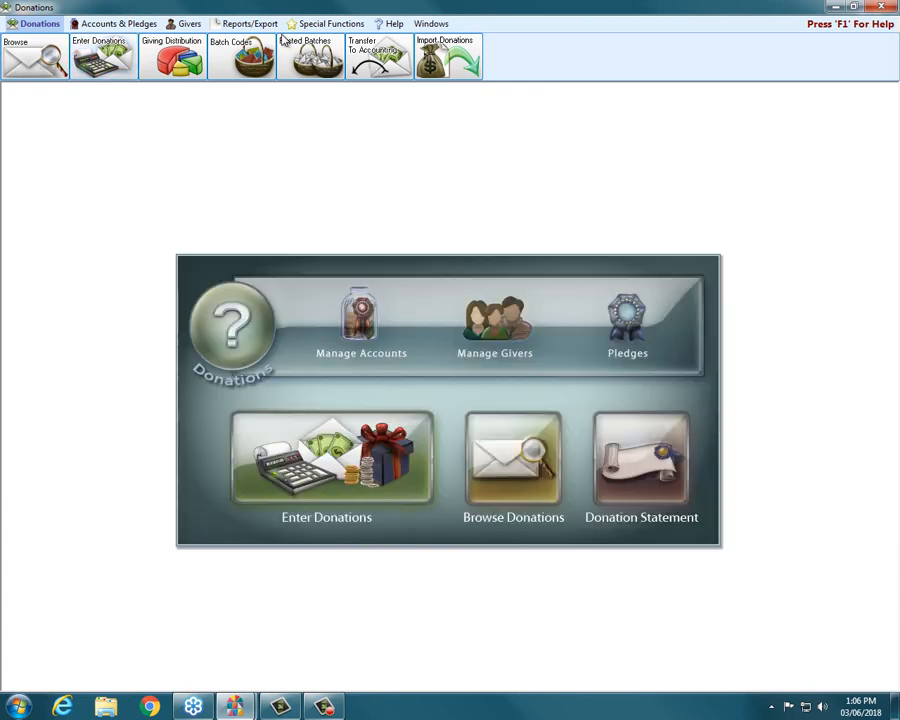
left_click(250, 23)
left_click(33, 55)
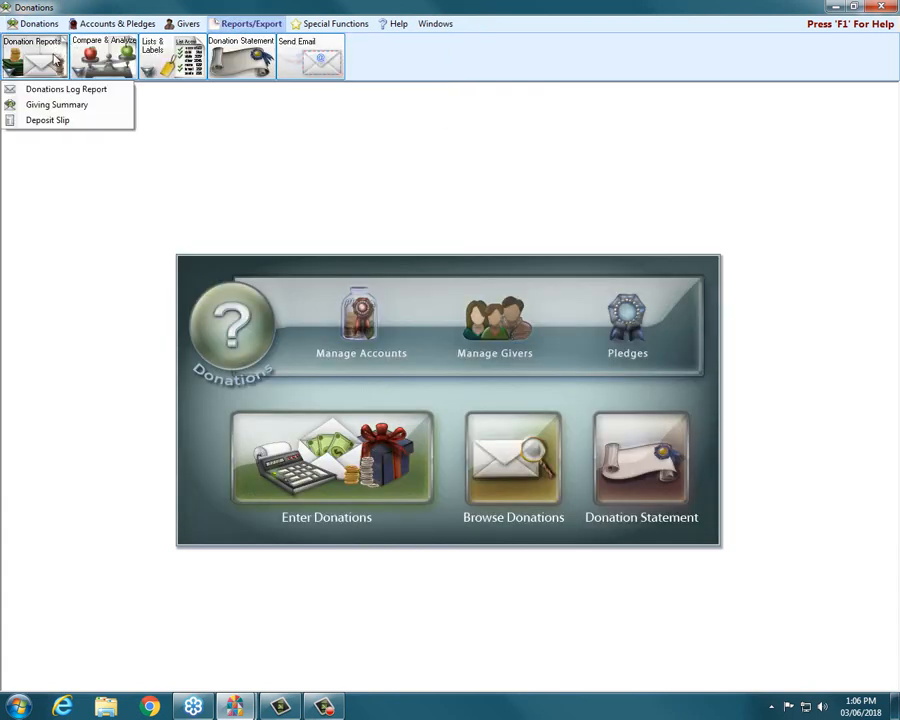
left_click(55, 90)
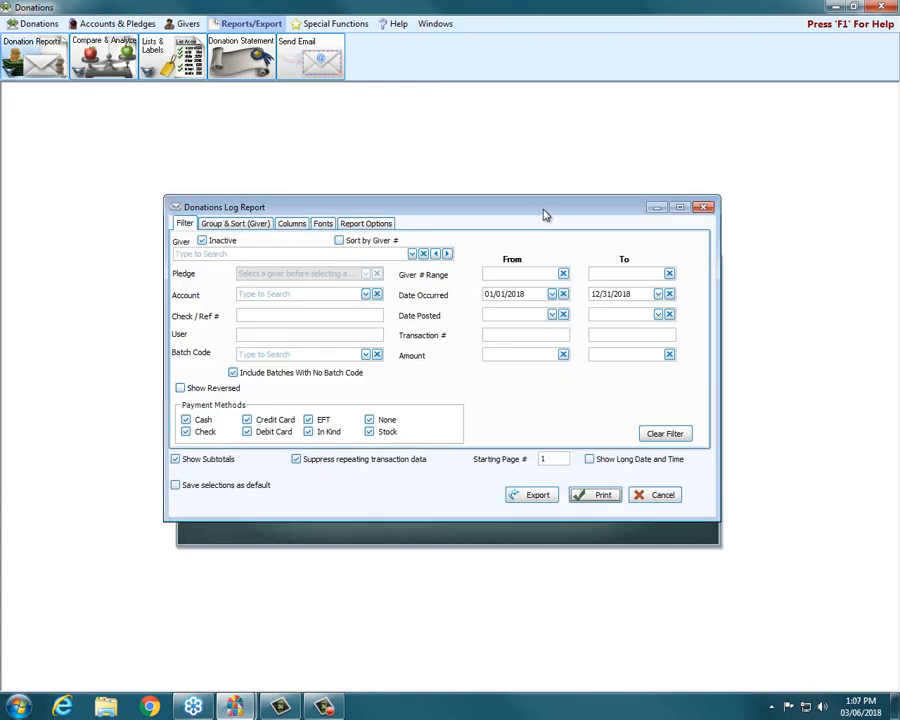
left_click_drag(545, 215, 550, 244)
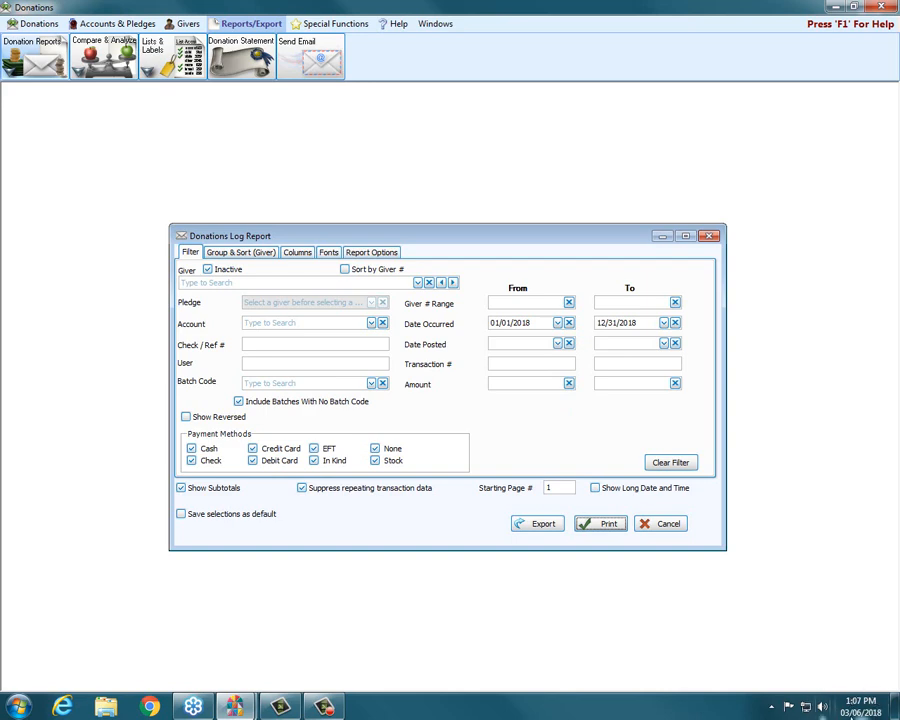
Step: Look through the log report's grouping, column and font options, return to its filter options and clear the filter
mouse_move(848, 709)
left_click(302, 488)
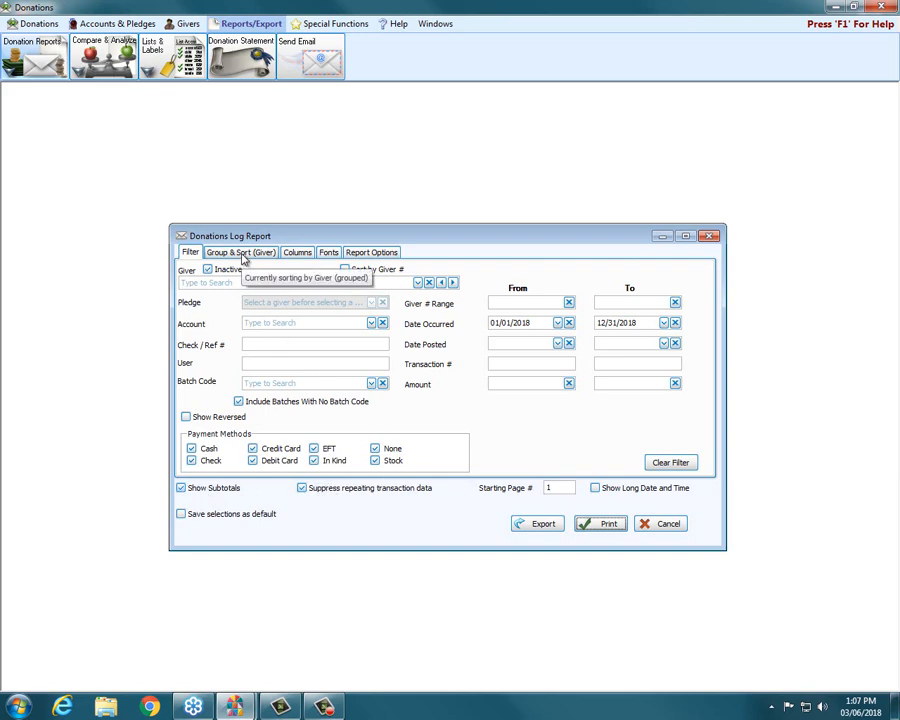
left_click(242, 255)
left_click(298, 255)
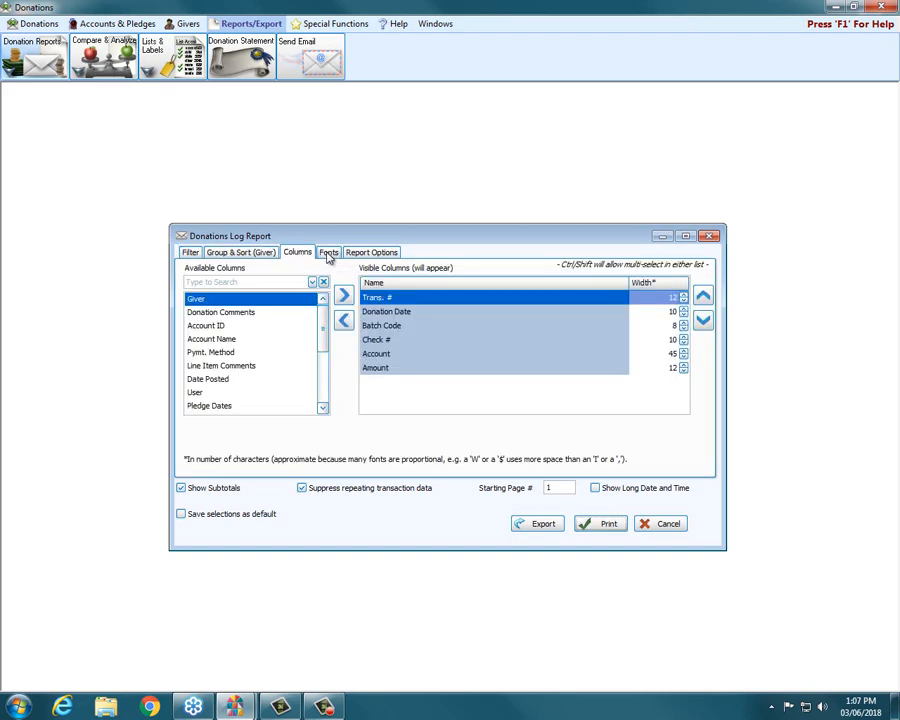
left_click(326, 255)
left_click(254, 253)
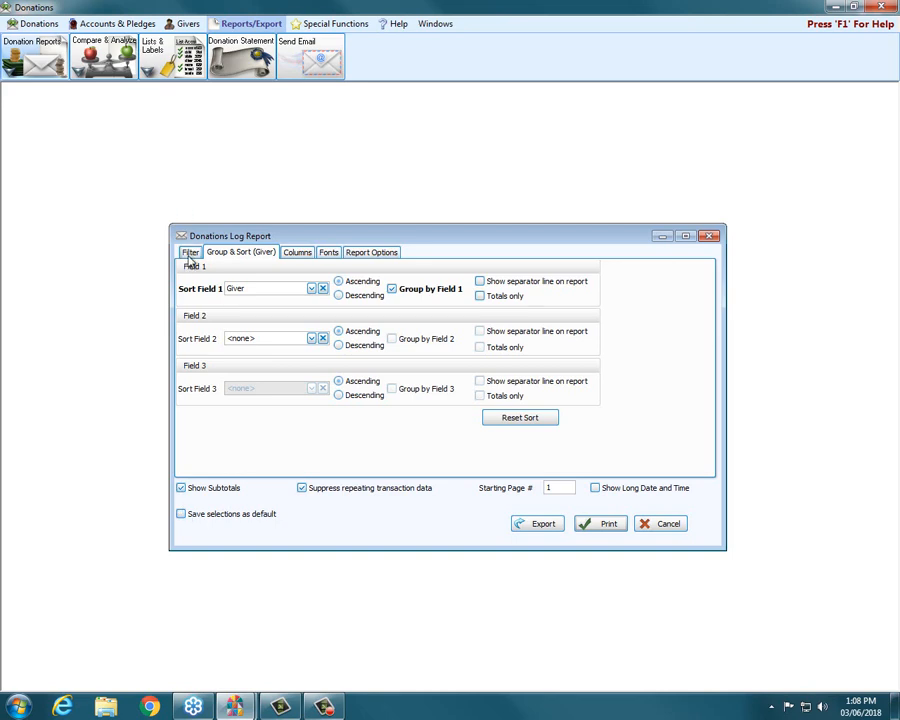
left_click(189, 254)
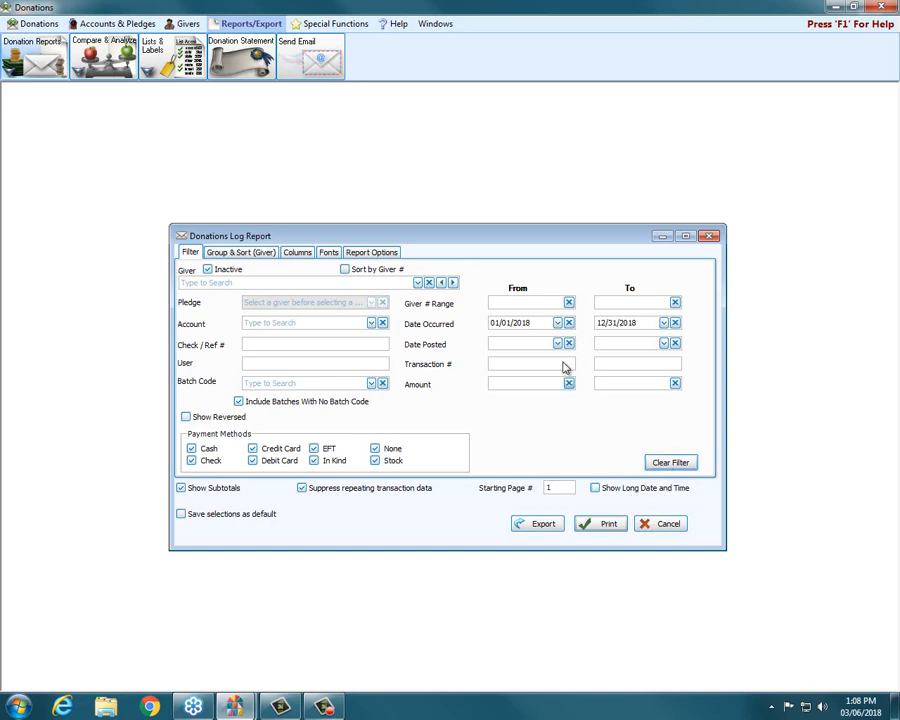
left_click(679, 465)
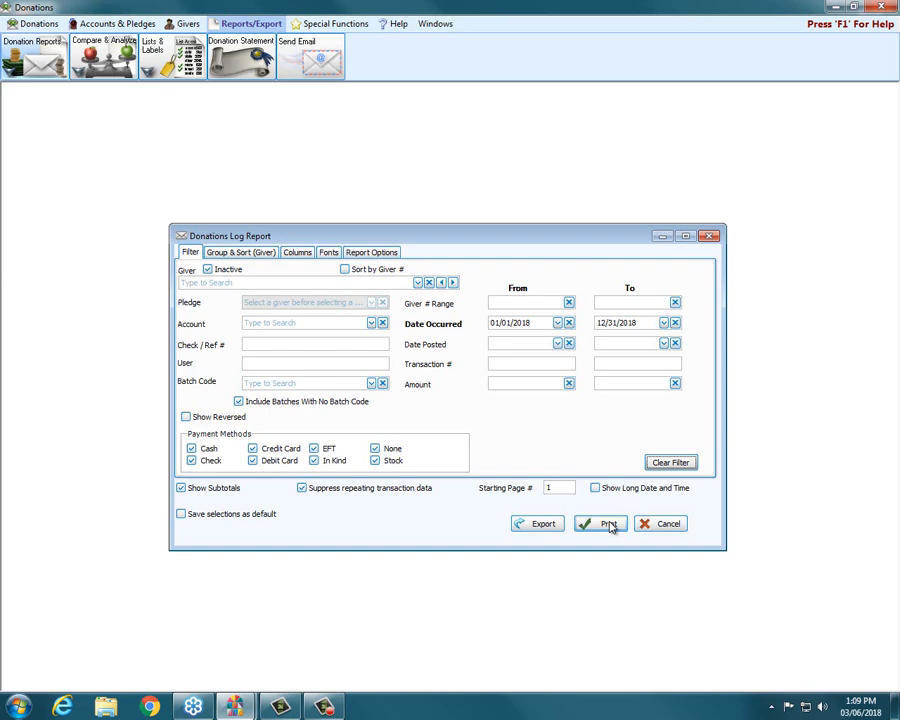
Step: Try to preview the Donations Log Report sorted and grouped by Giver, bring up its preview window and close it
left_click(242, 254)
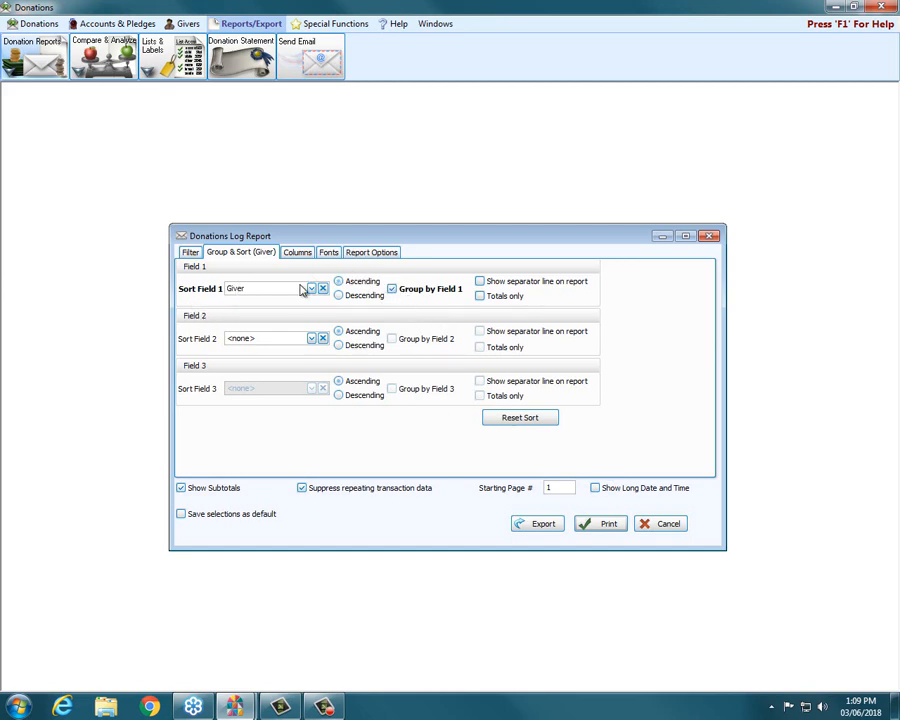
left_click(621, 532)
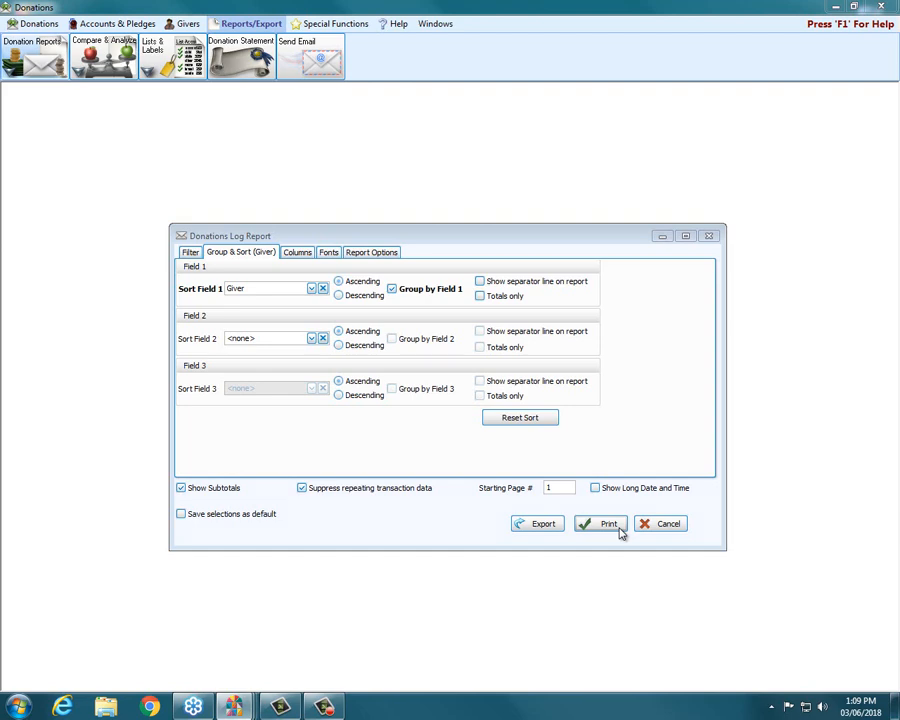
mouse_move(233, 706)
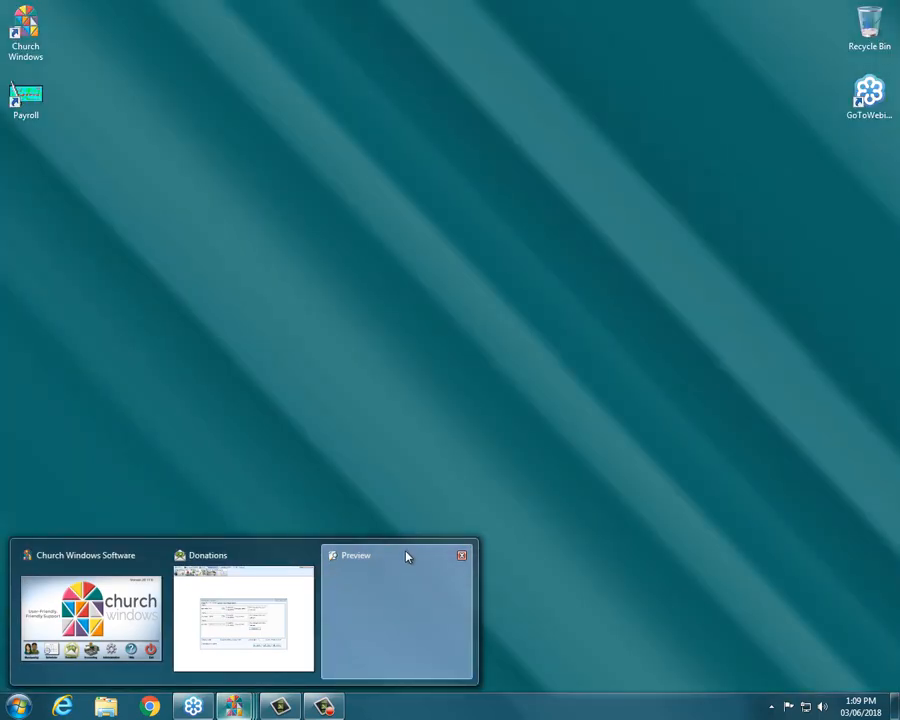
left_click(408, 557)
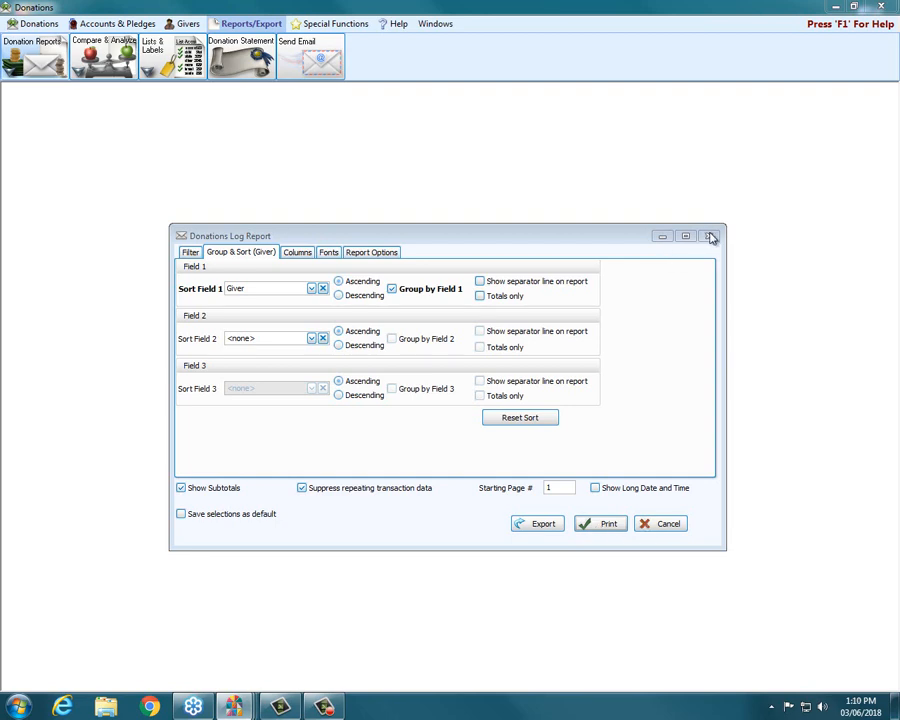
mouse_move(250, 710)
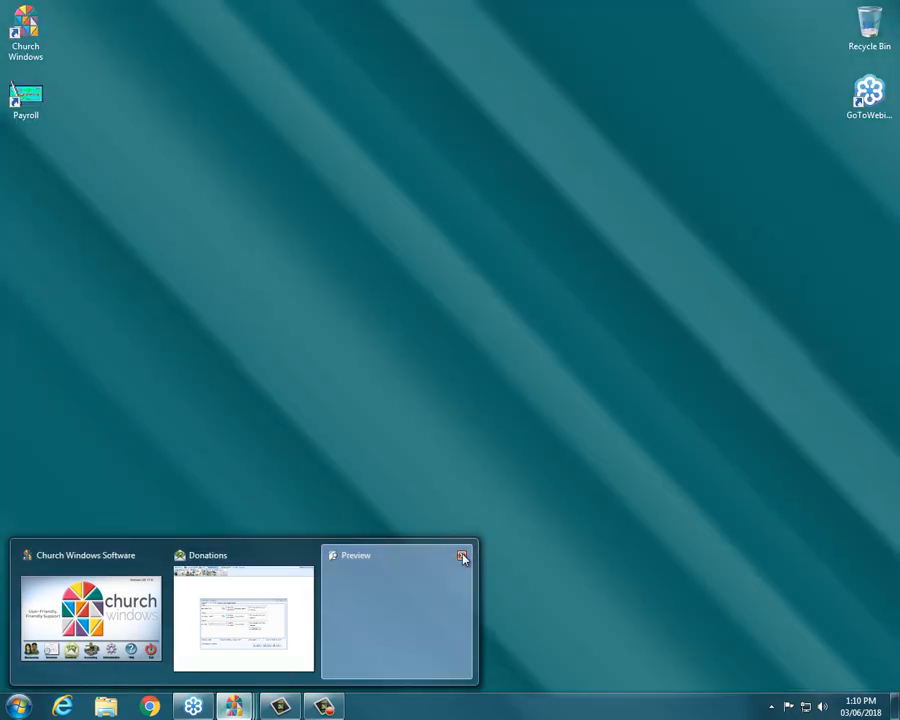
left_click(463, 556)
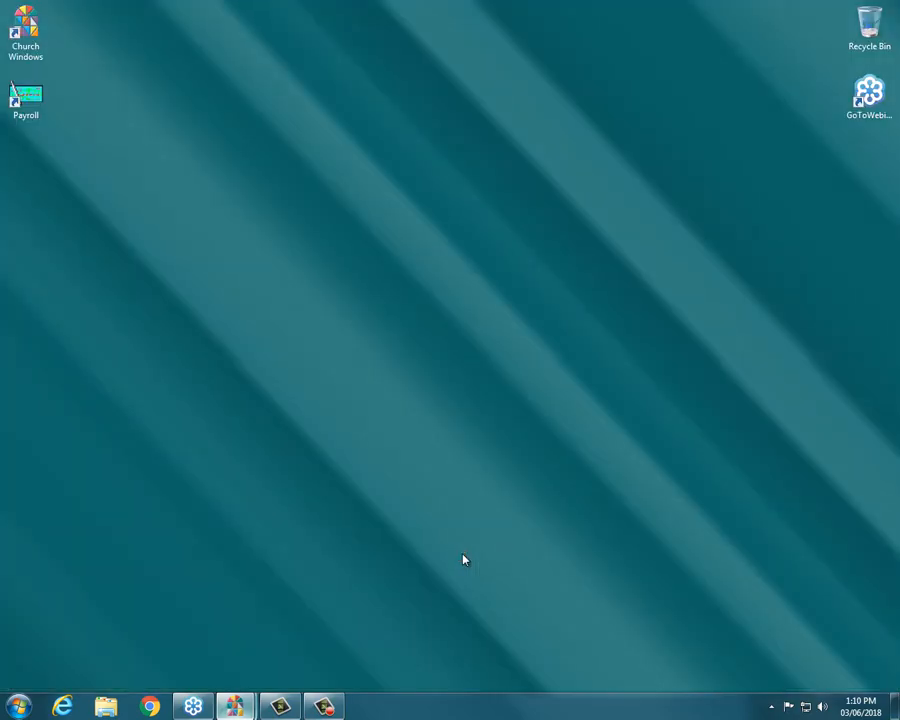
Step: Try generating the log report preview again, return to the filter options and close the report
left_click(613, 524)
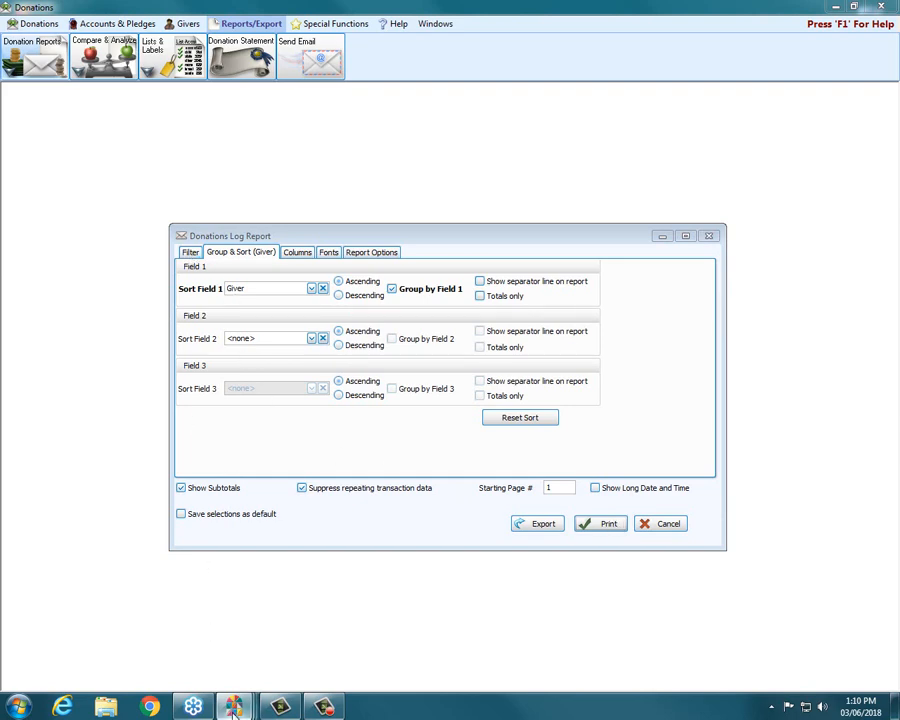
mouse_move(233, 705)
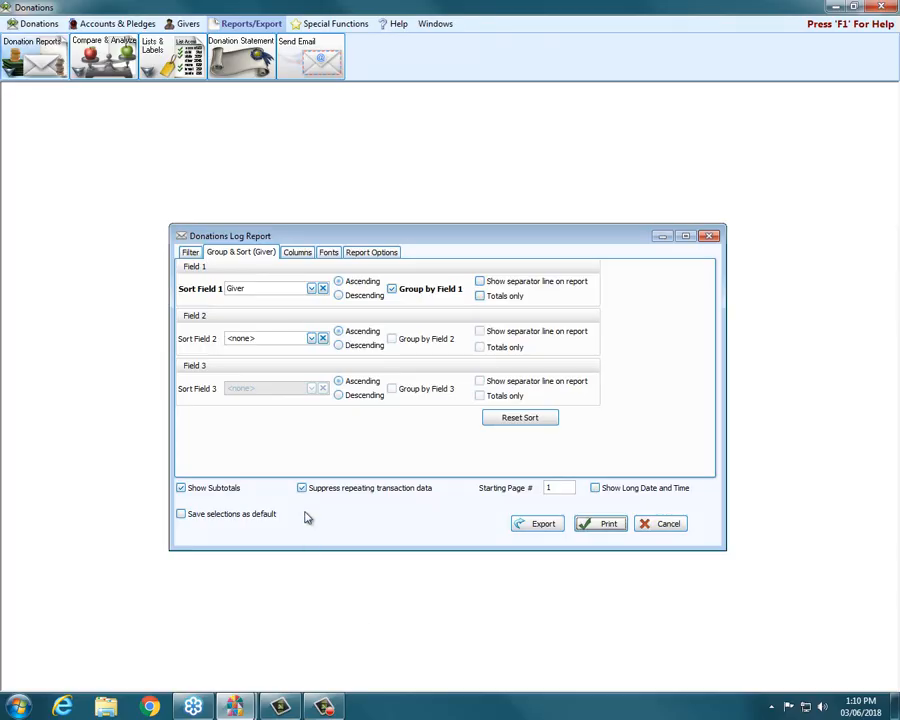
left_click(189, 255)
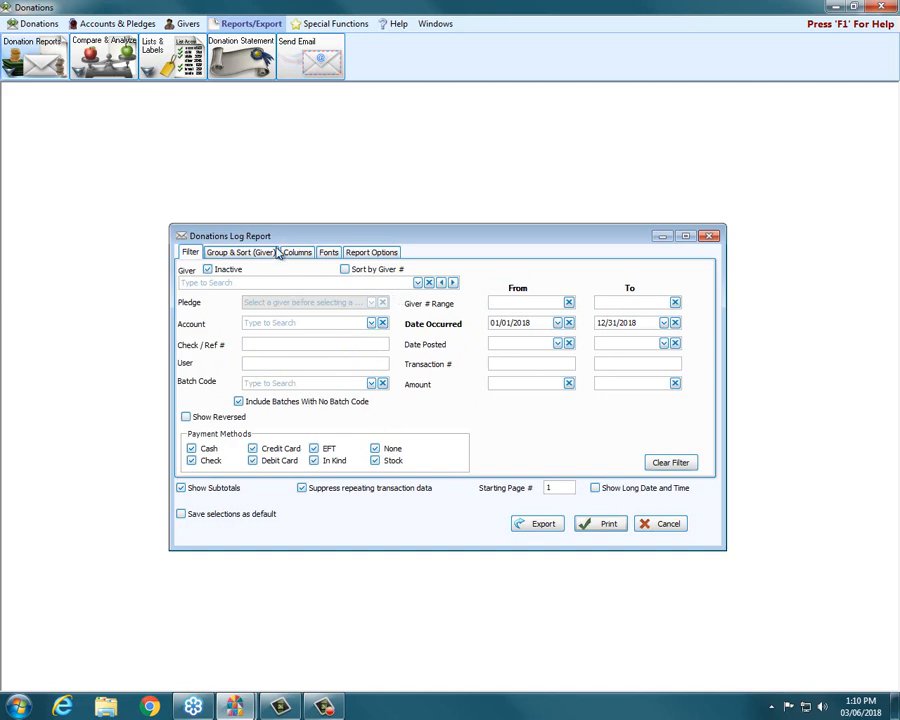
left_click(709, 237)
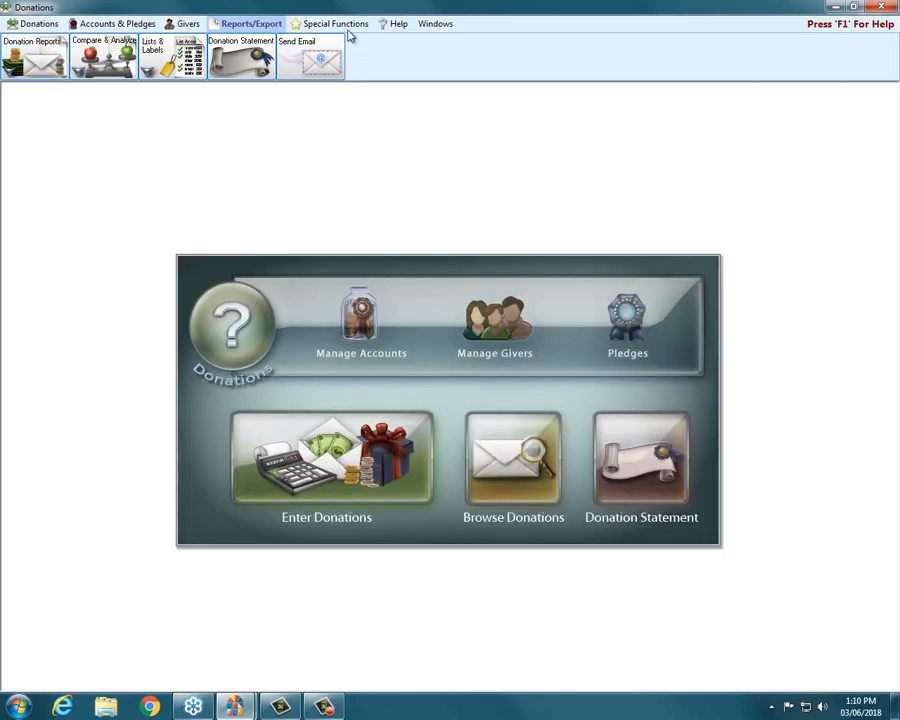
Step: Reset all screens to default size and location in the Donations settings and save
left_click(325, 24)
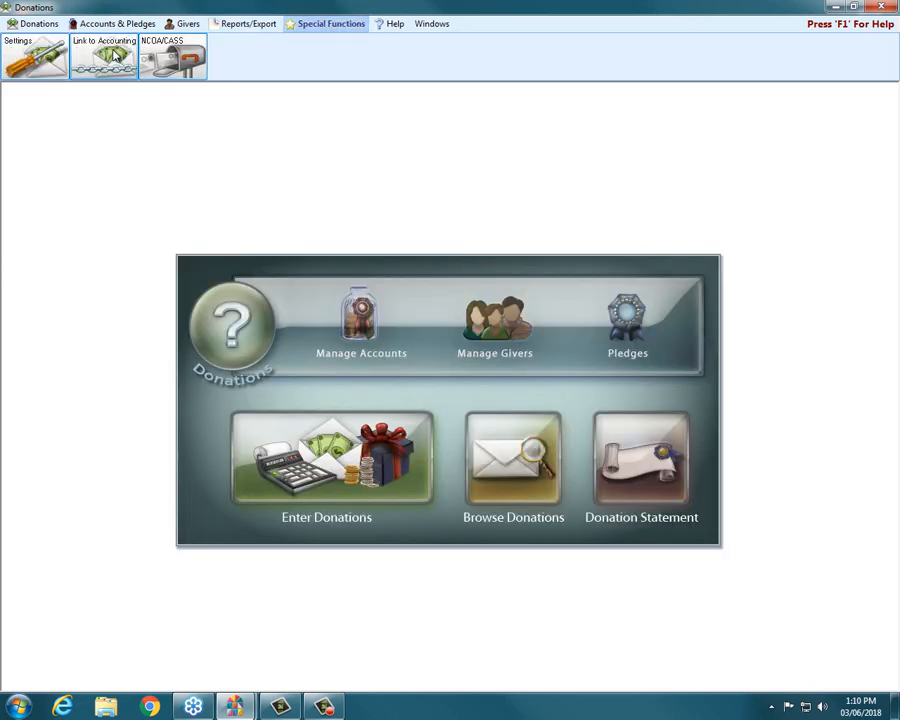
left_click(37, 57)
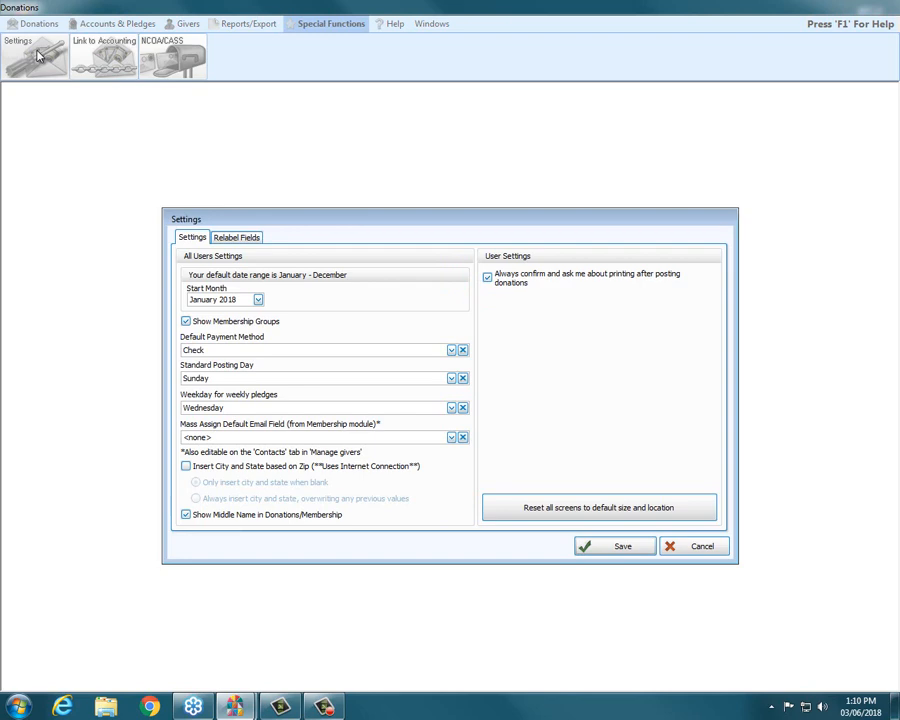
left_click(569, 513)
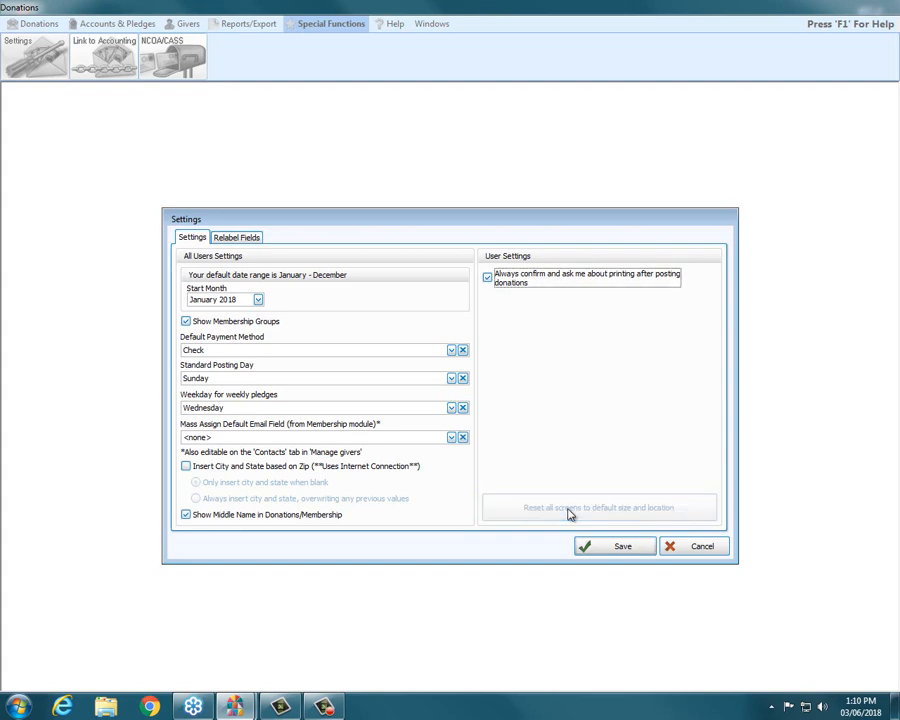
left_click(617, 552)
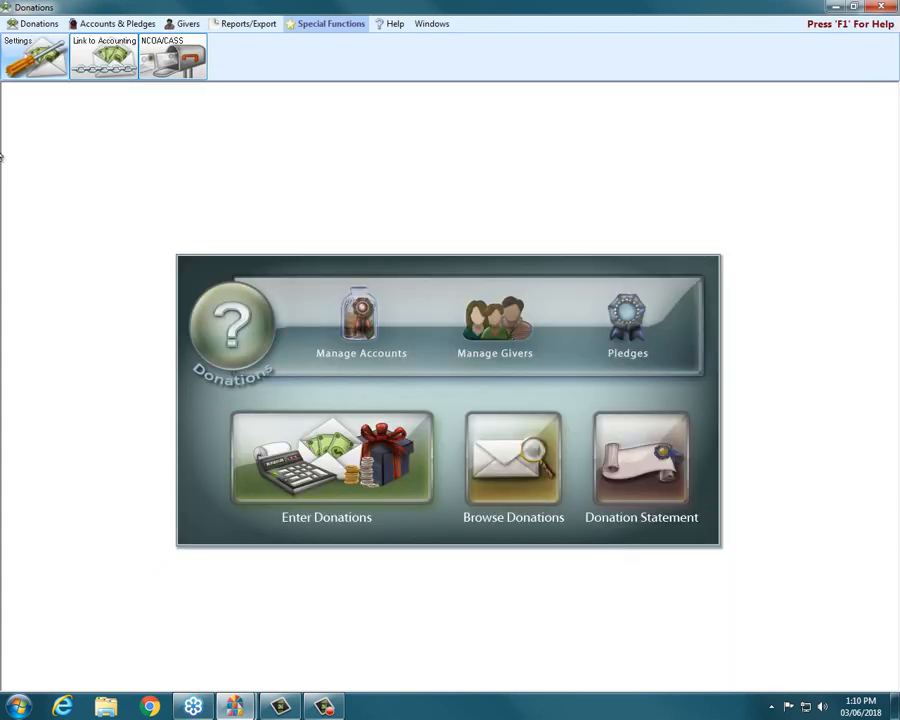
Step: Reopen the Donations Log Report, preview it for 01/01/2018 to 12/31/2018, enlarge the view to 80% and close the preview
left_click(246, 23)
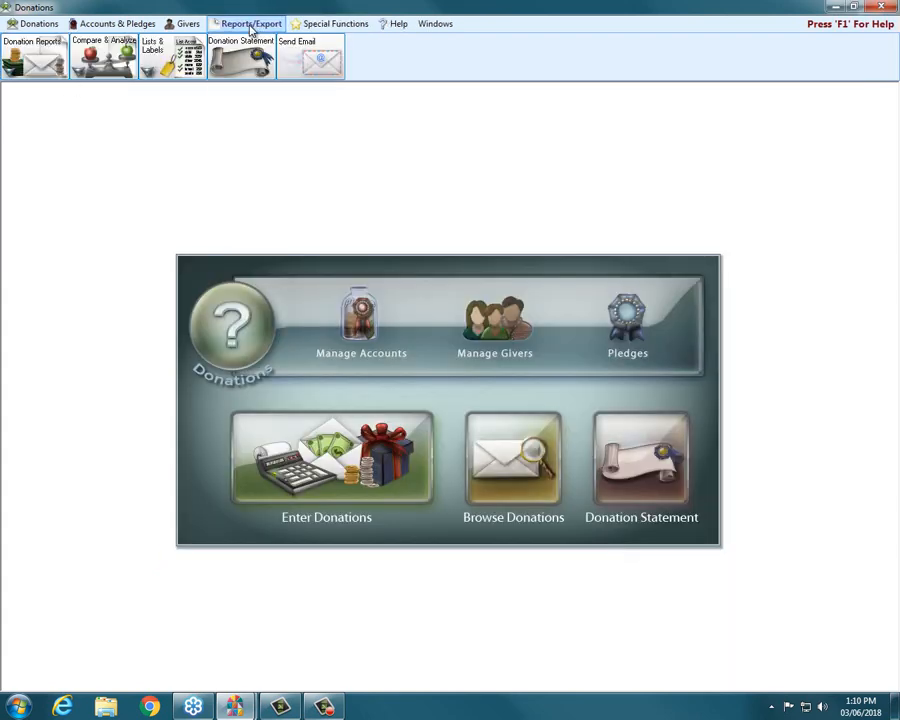
left_click(37, 58)
left_click(40, 90)
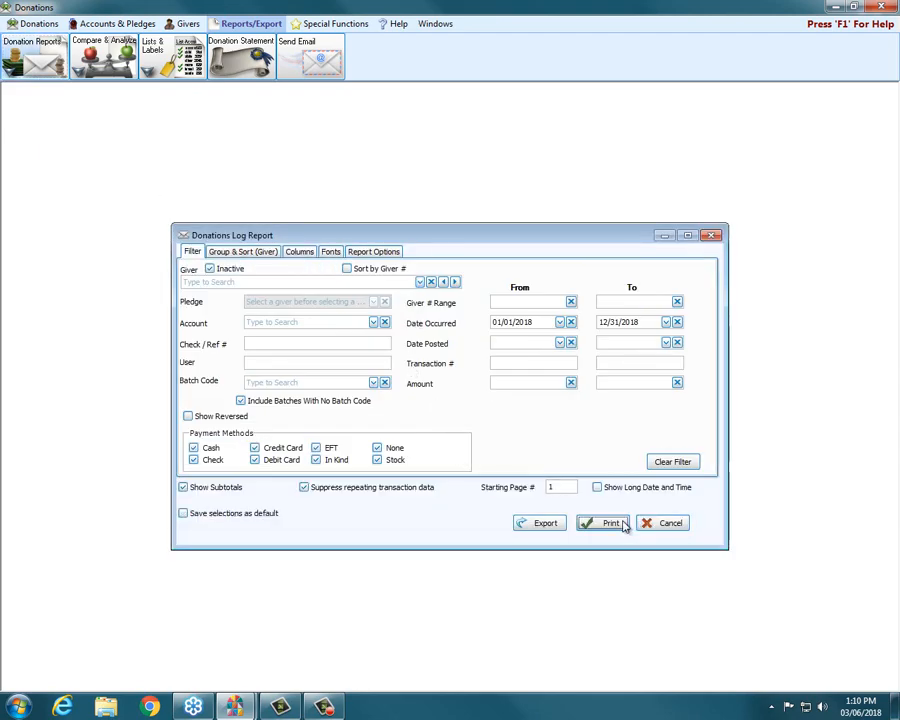
left_click(620, 524)
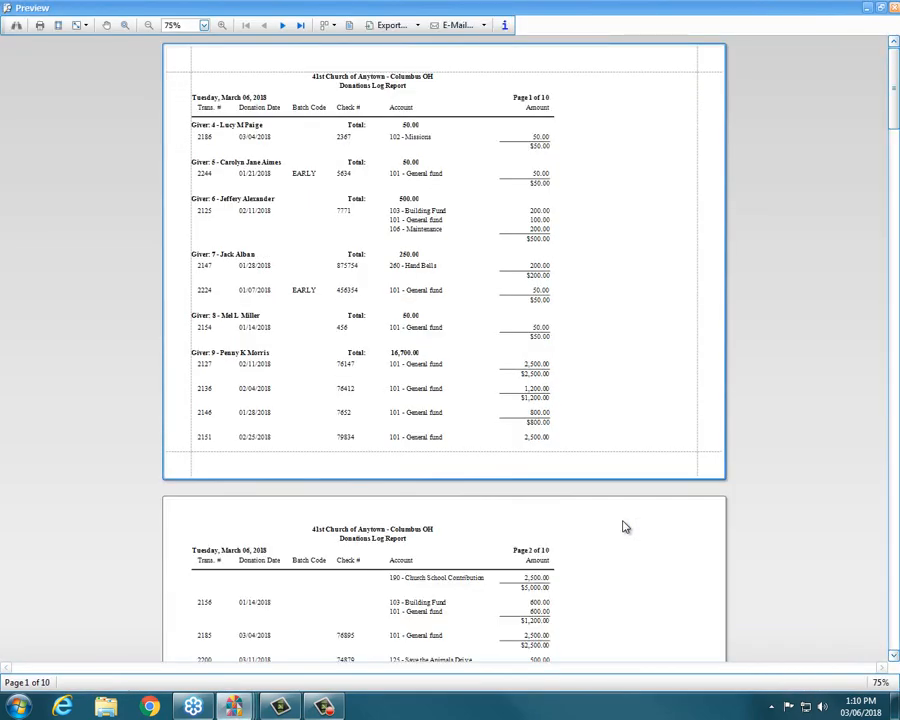
left_click(223, 25)
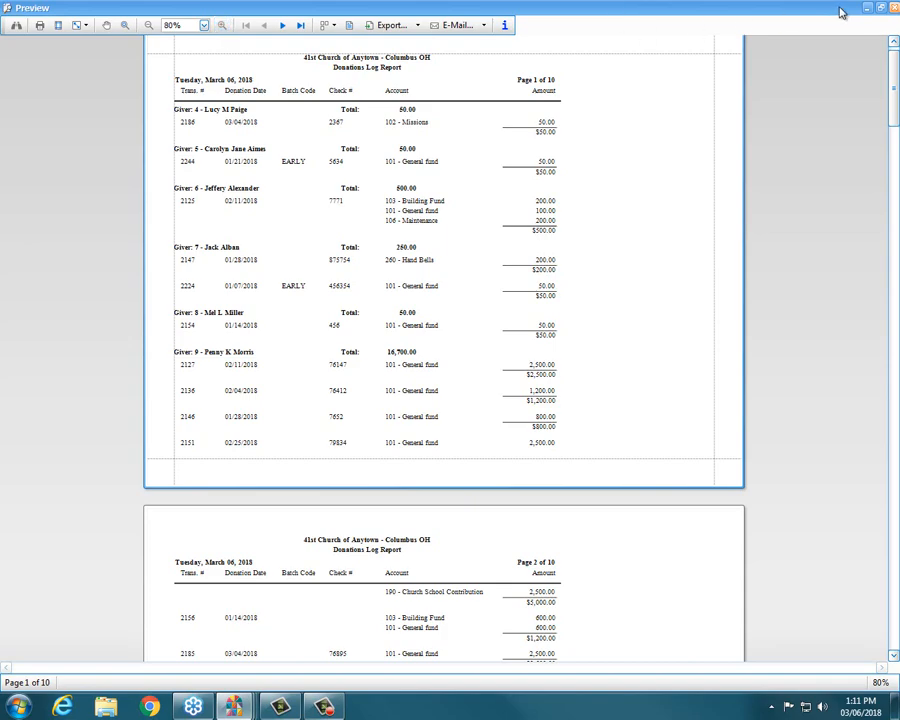
left_click(881, 7)
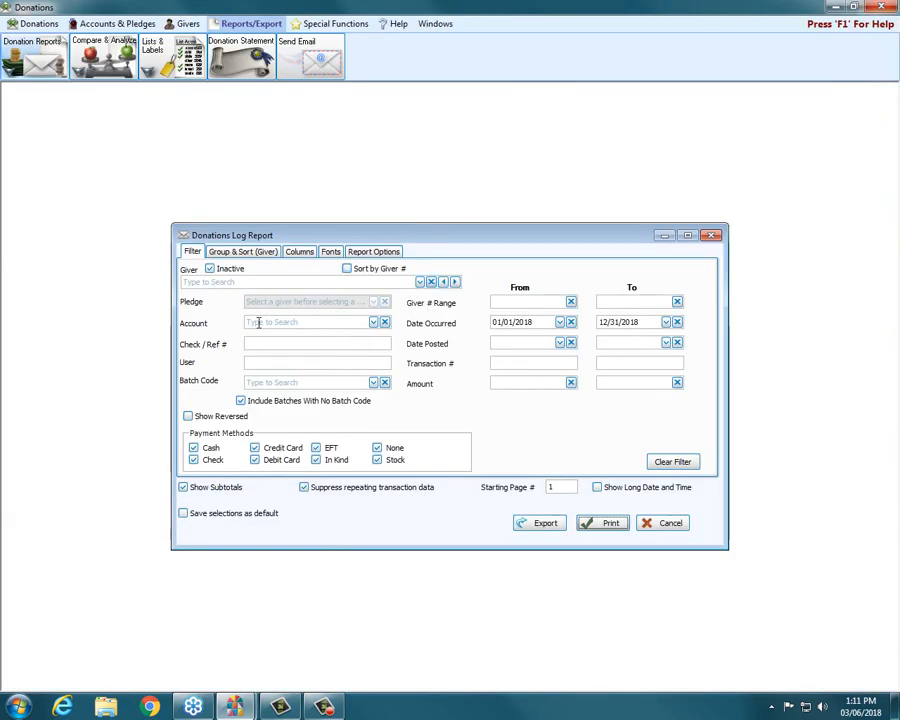
Step: Set the giver grouping to totals only, try to preview the report, and close the preview and the report
left_click(242, 252)
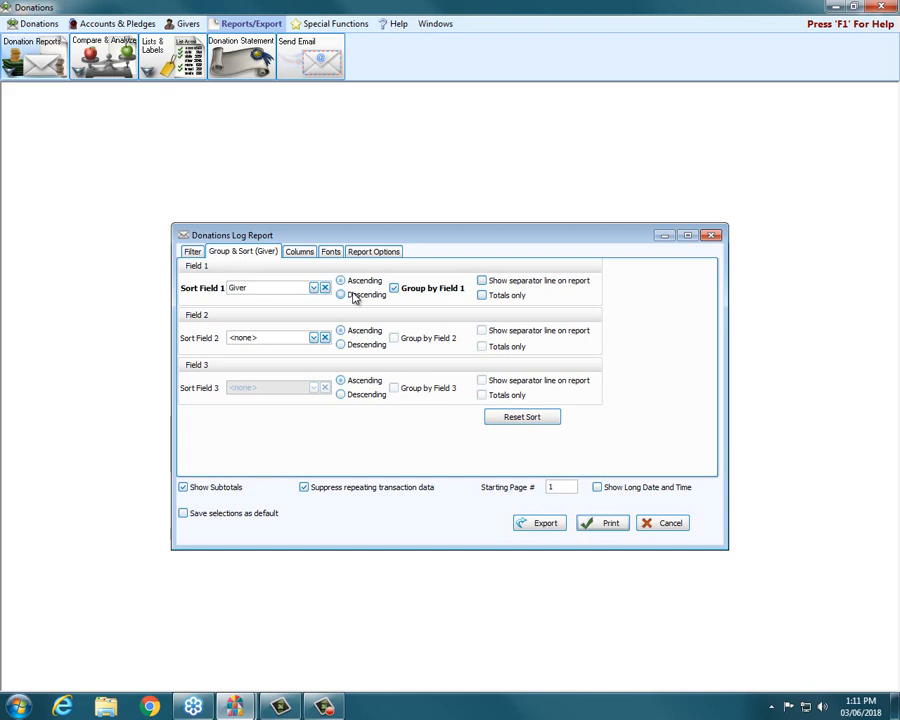
left_click(483, 297)
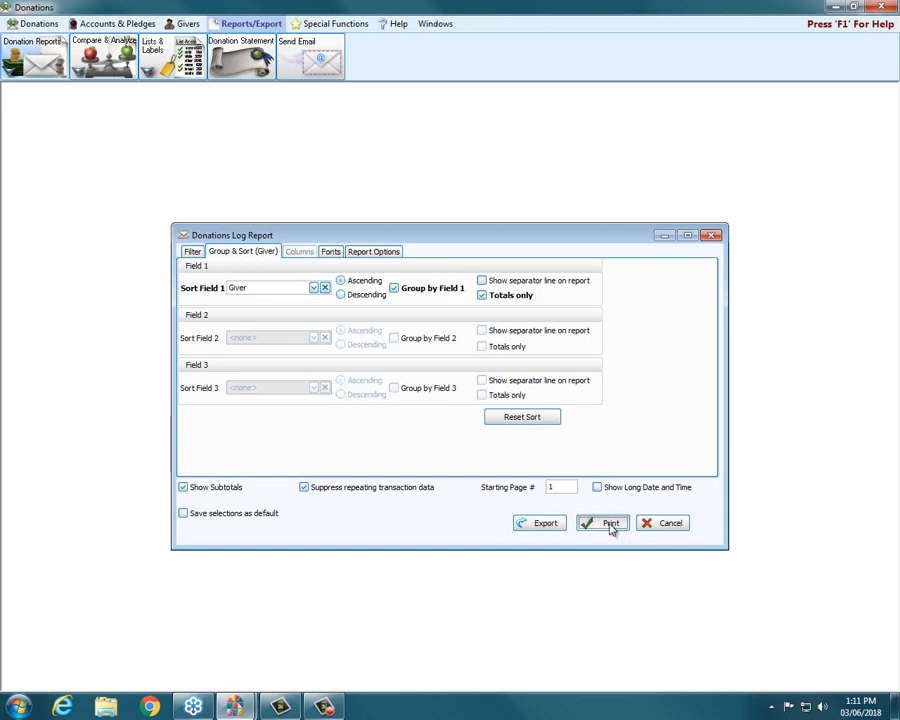
left_click(611, 525)
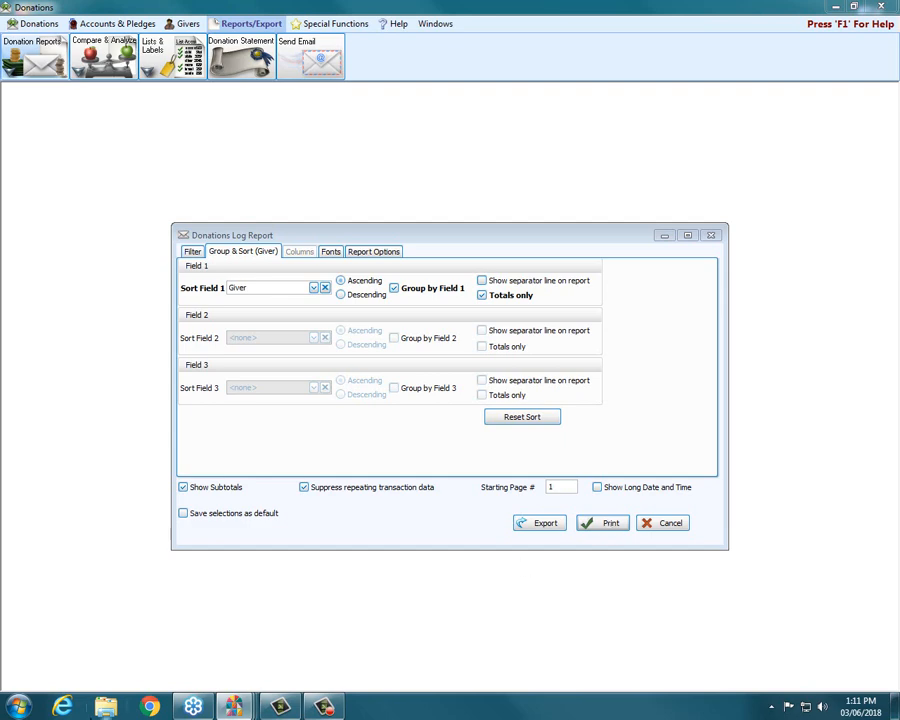
mouse_move(233, 706)
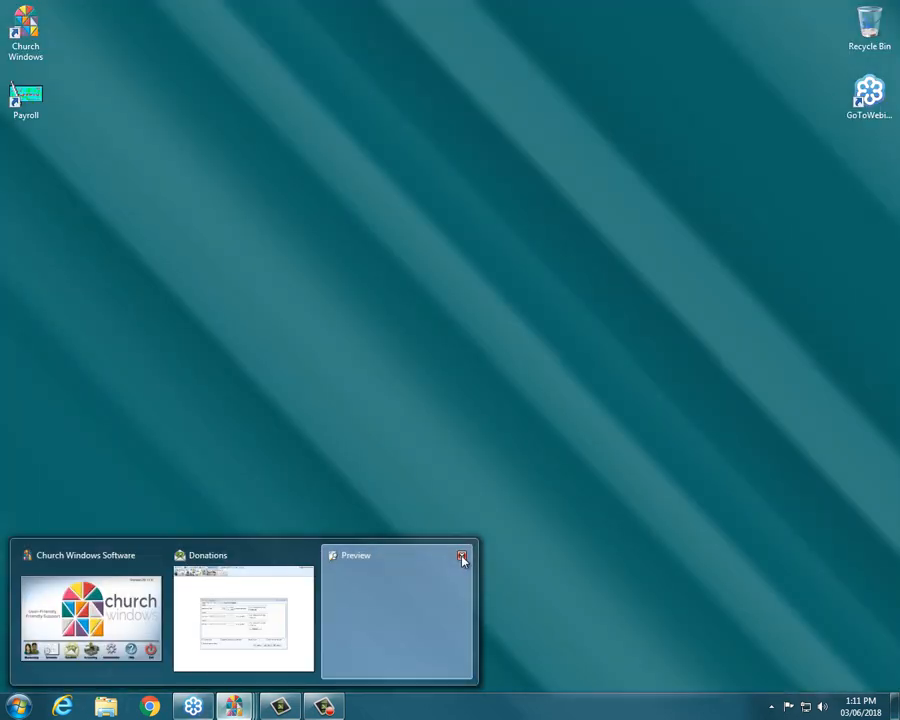
left_click(461, 556)
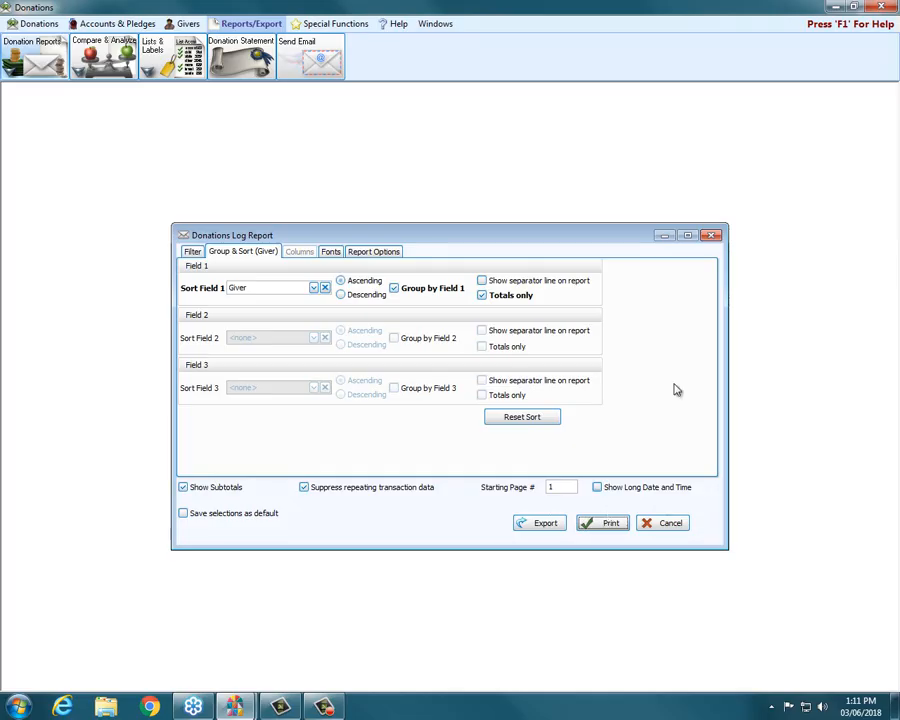
left_click(713, 236)
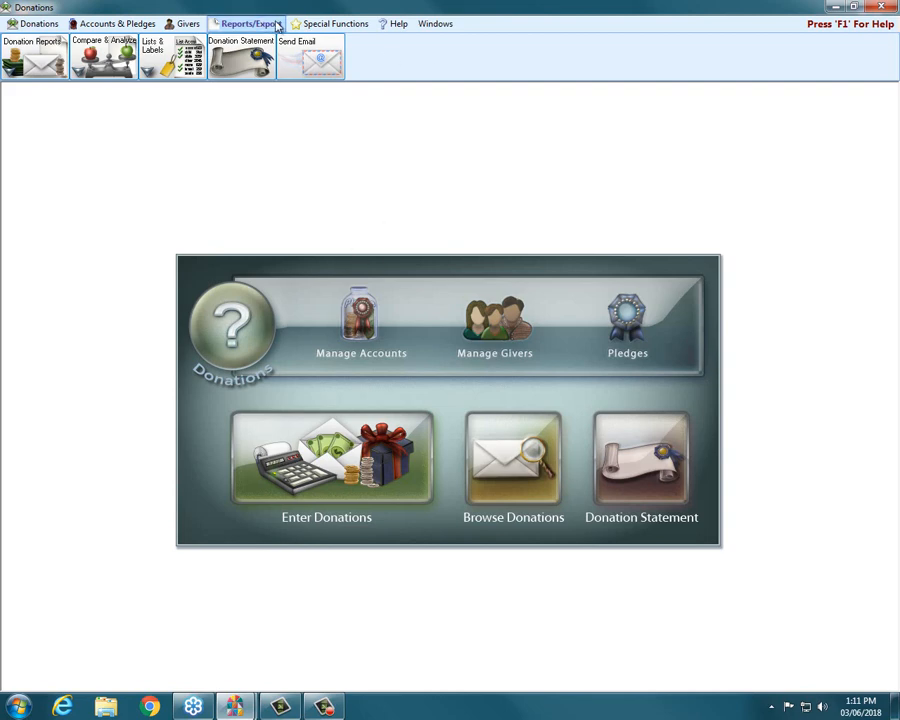
Step: Reset all screens to default size and location again, save the settings and return to the report choices
left_click(345, 23)
left_click(35, 58)
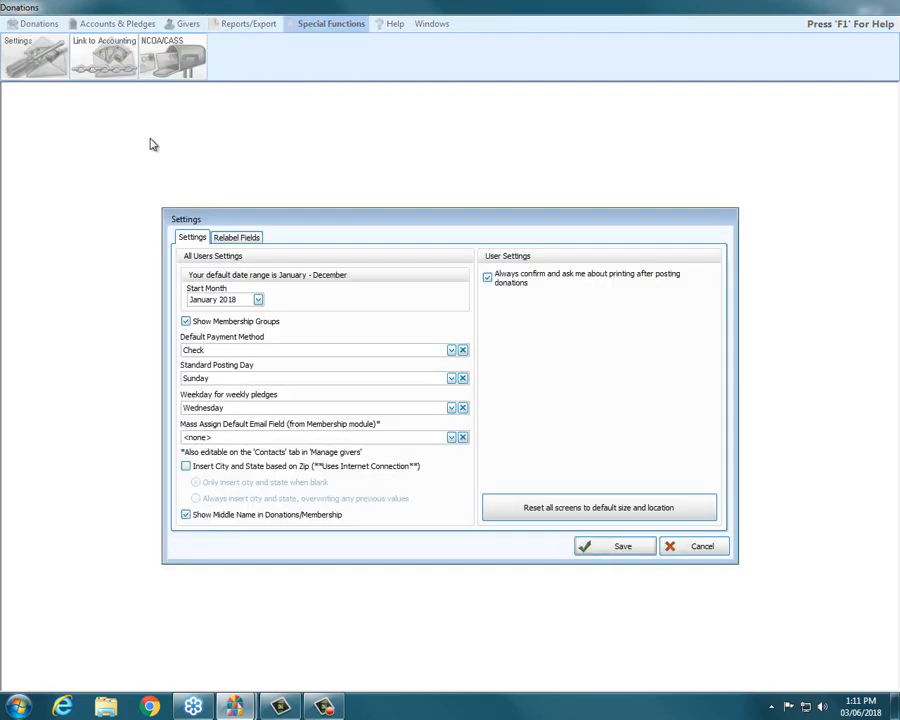
left_click(596, 512)
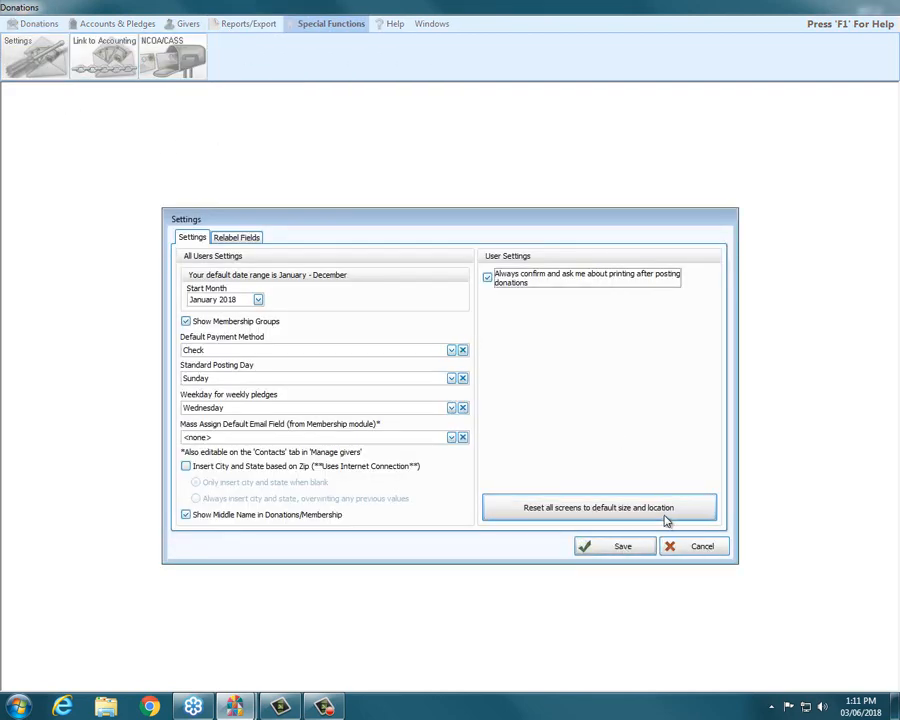
left_click(598, 510)
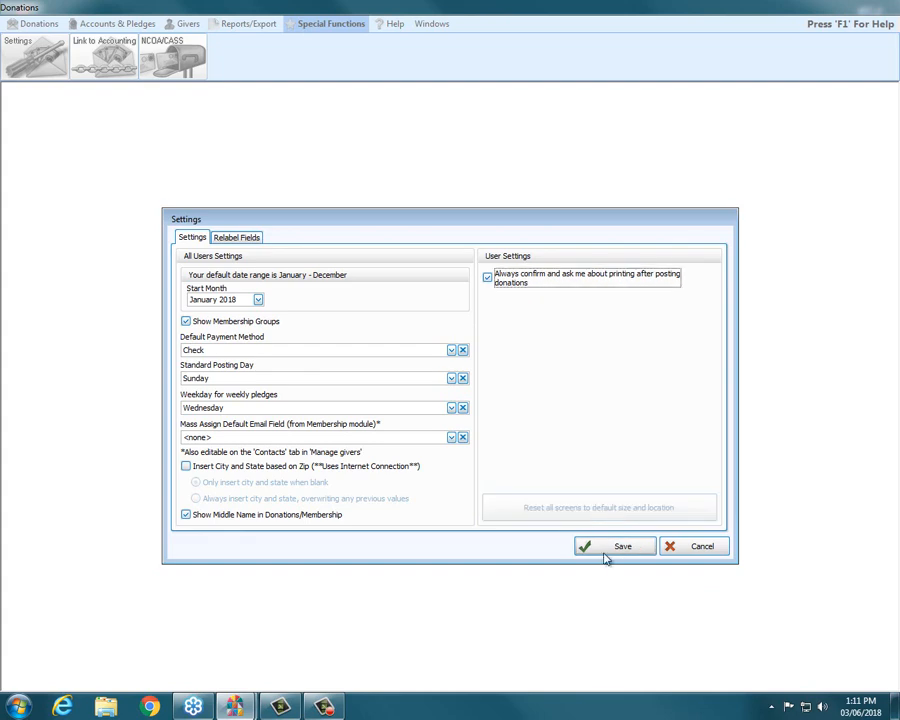
left_click(604, 549)
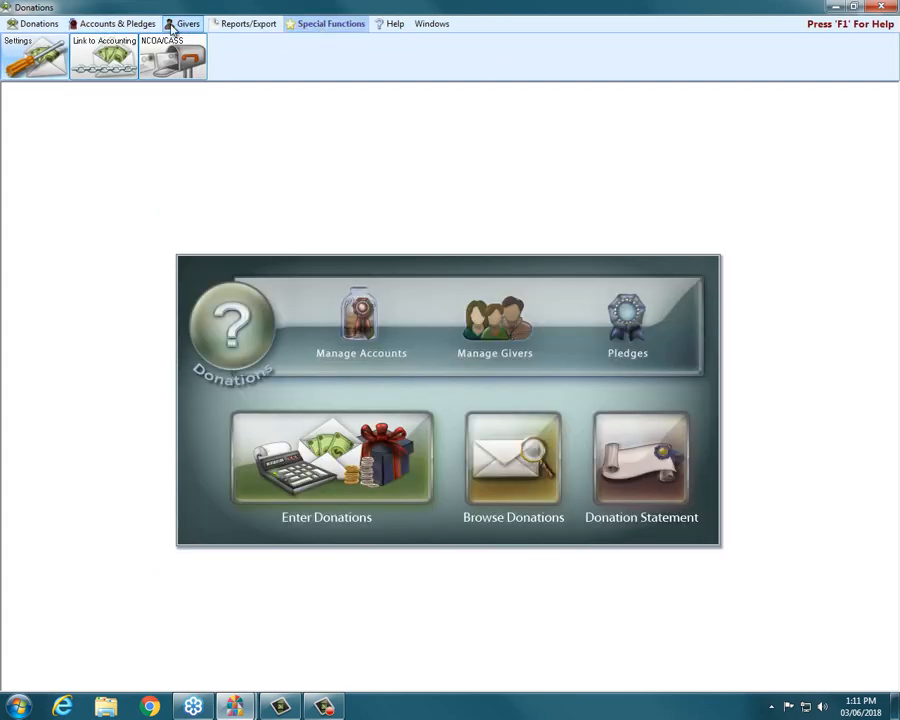
left_click(243, 24)
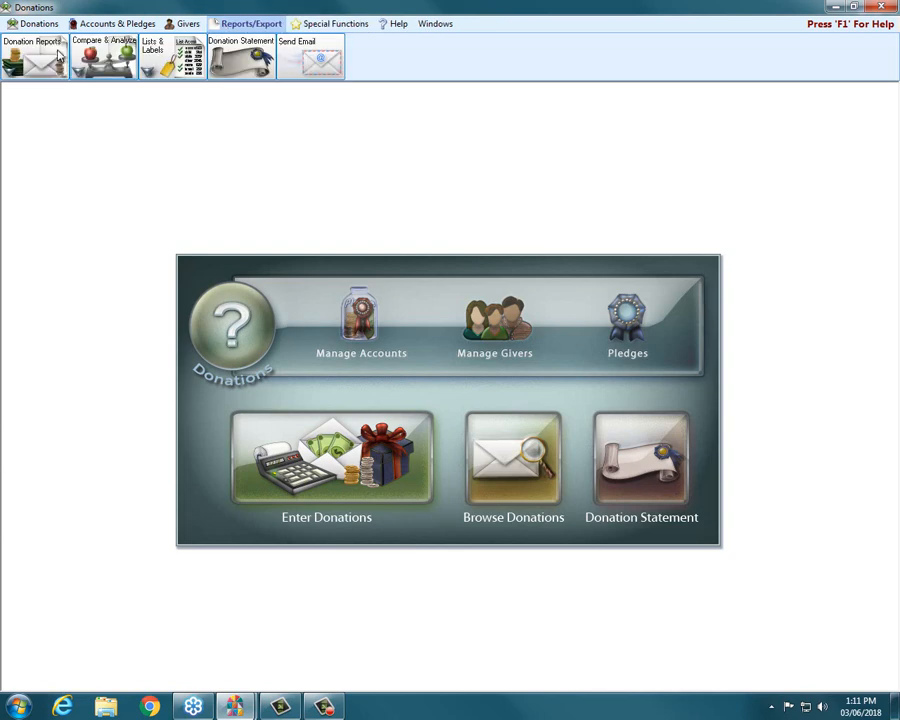
Step: Open the Donations Log Report and set its Giver grouping to totals only
left_click(52, 60)
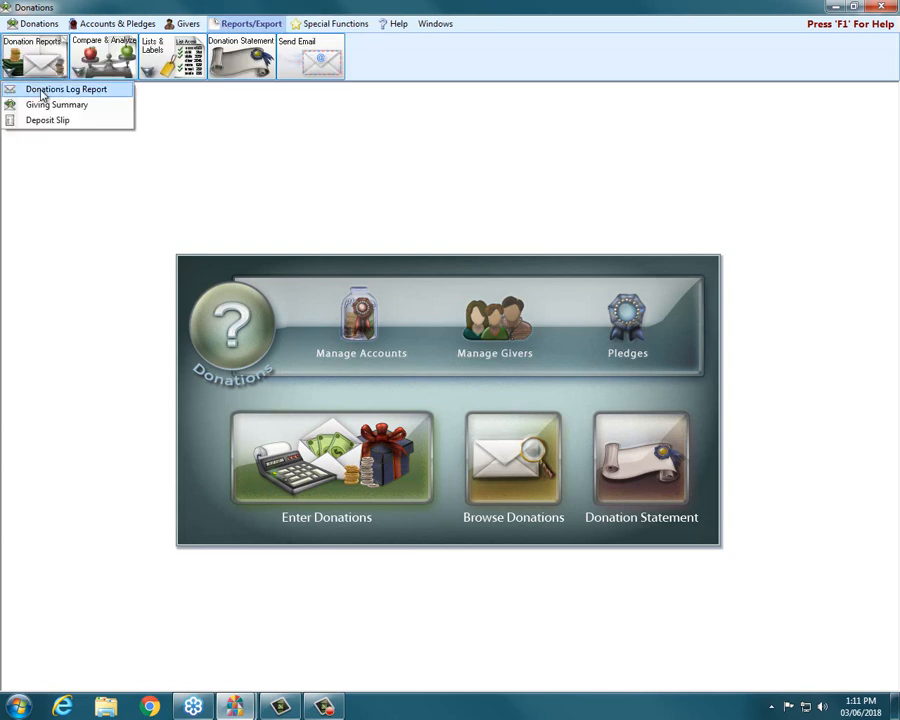
left_click(40, 88)
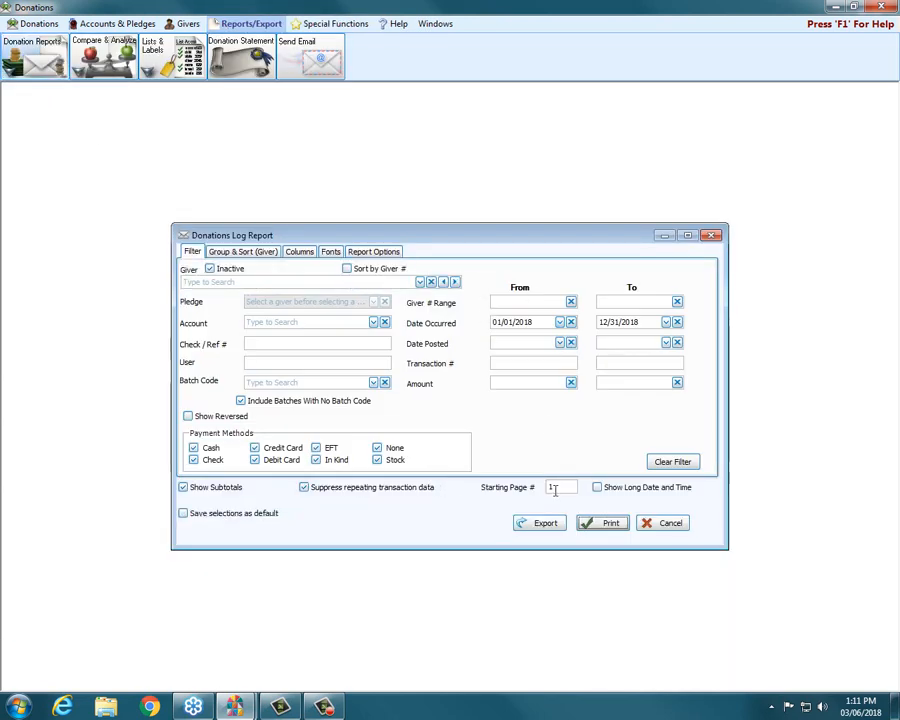
left_click(260, 252)
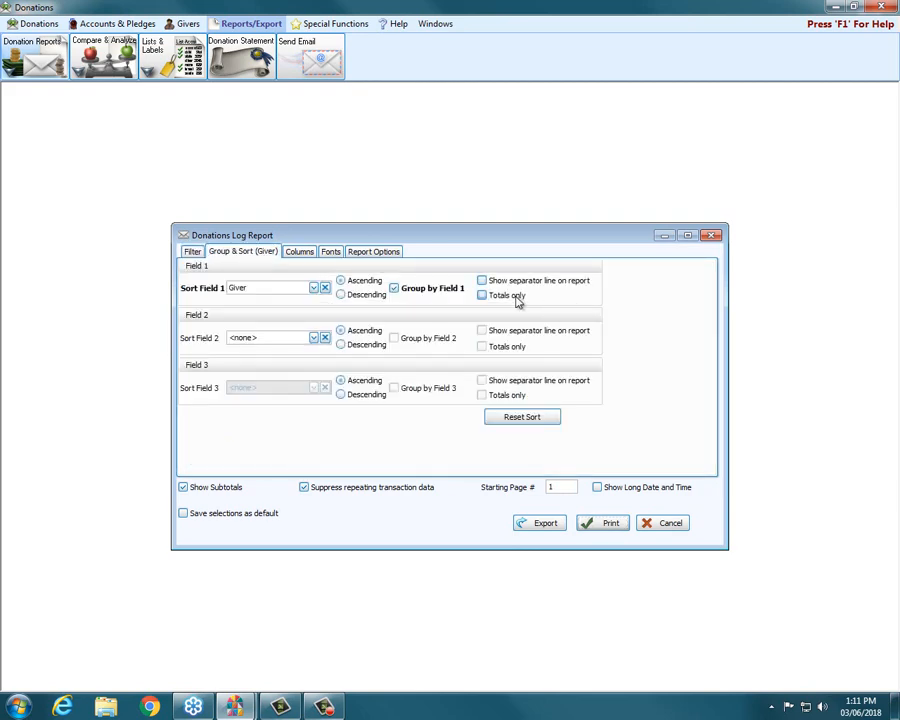
left_click(483, 296)
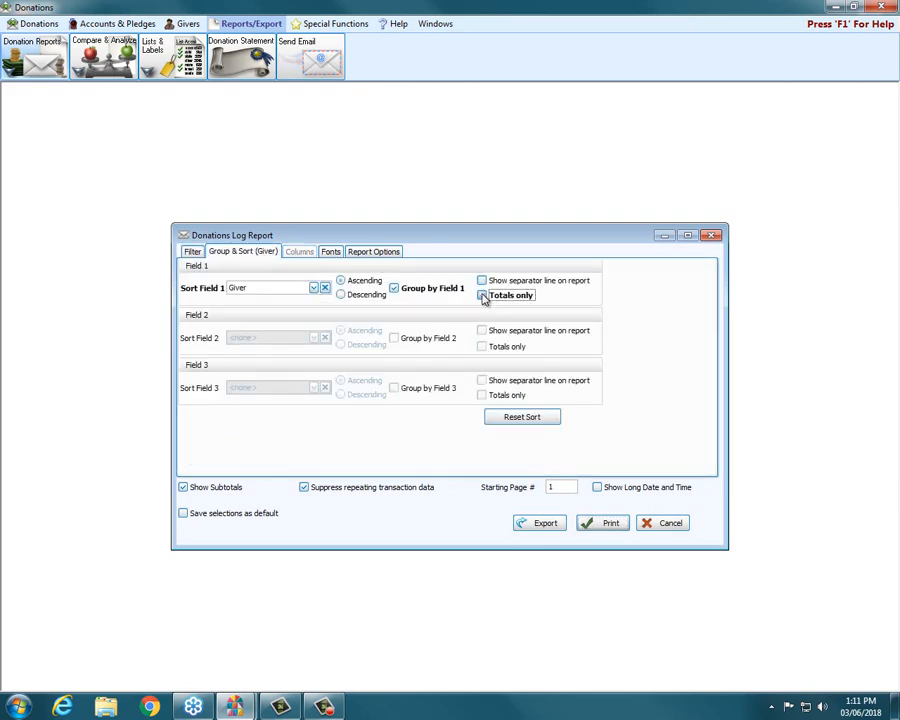
Step: Preview the totals-only Donations Log Report, closing and regenerating the preview once, and return to the report setup
left_click(606, 524)
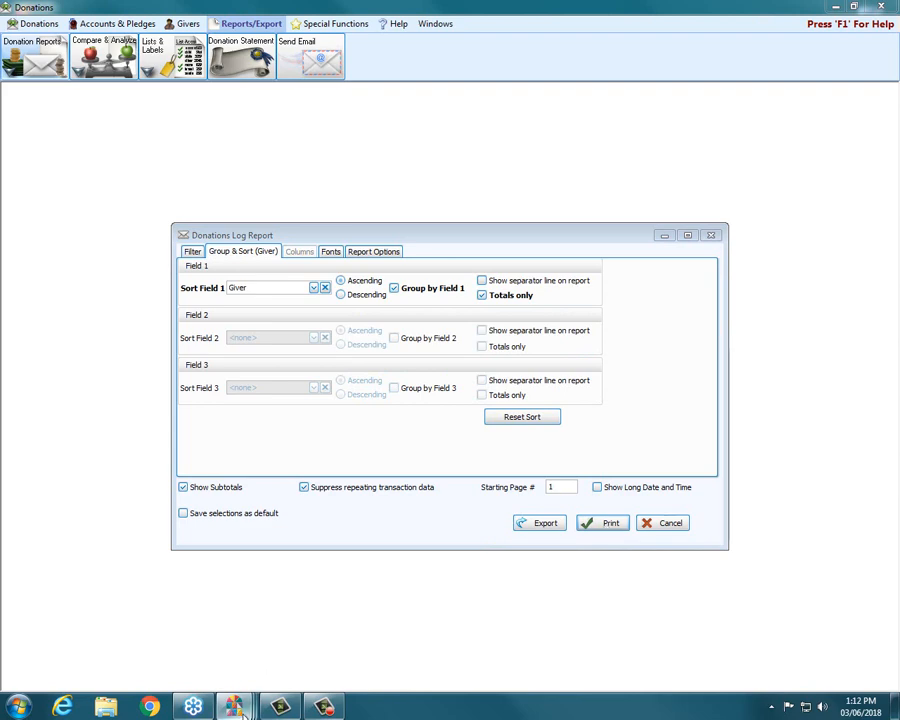
mouse_move(238, 708)
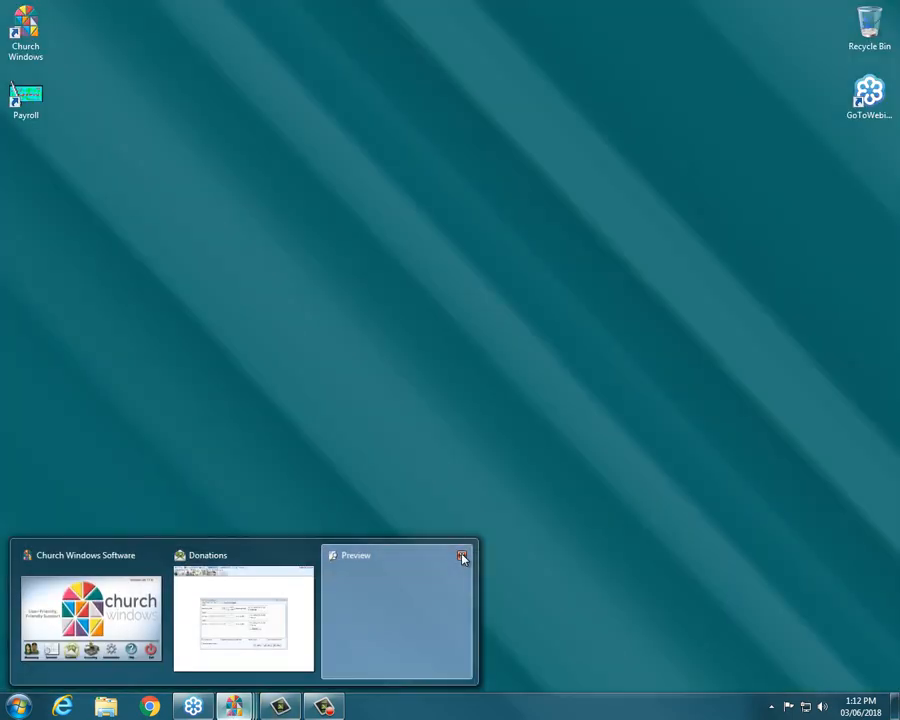
left_click(459, 553)
left_click(607, 525)
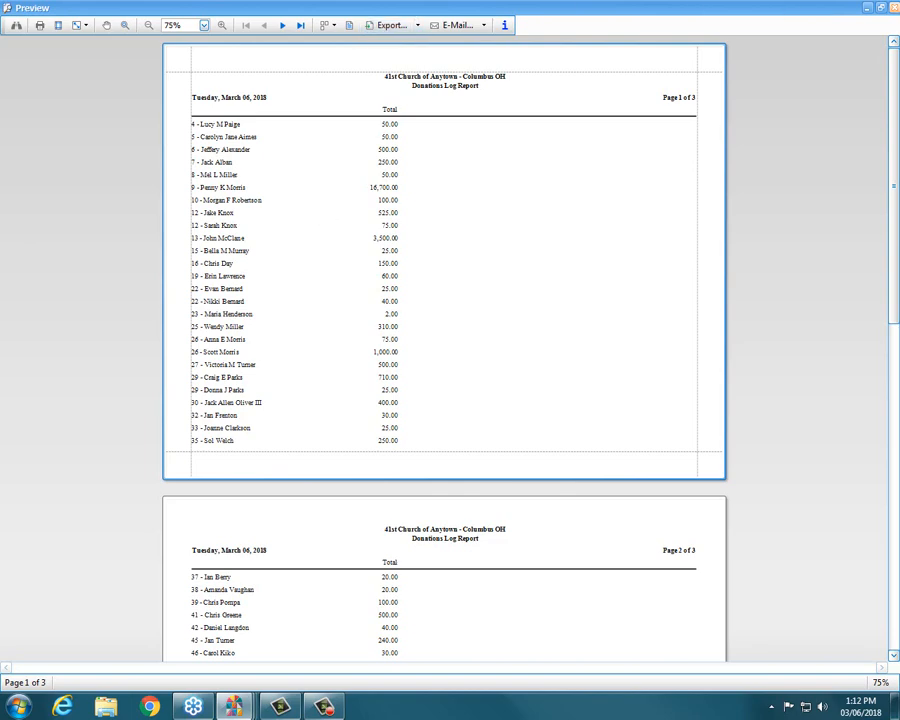
left_click(894, 8)
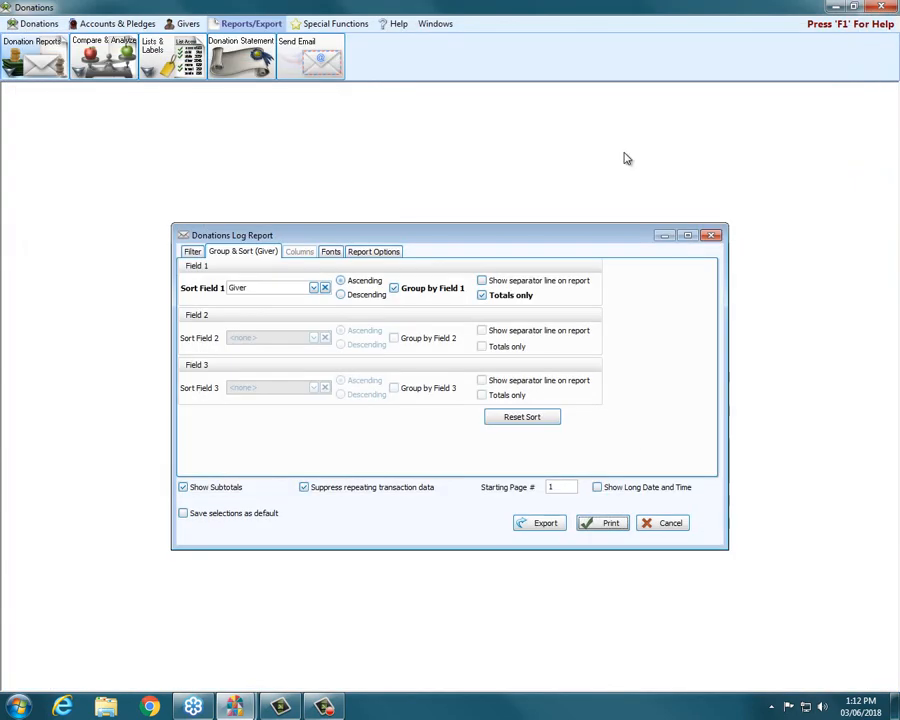
Step: Turn off totals only for the Giver grouping and move the Account column to the top of the visible columns
left_click(482, 295)
left_click(299, 253)
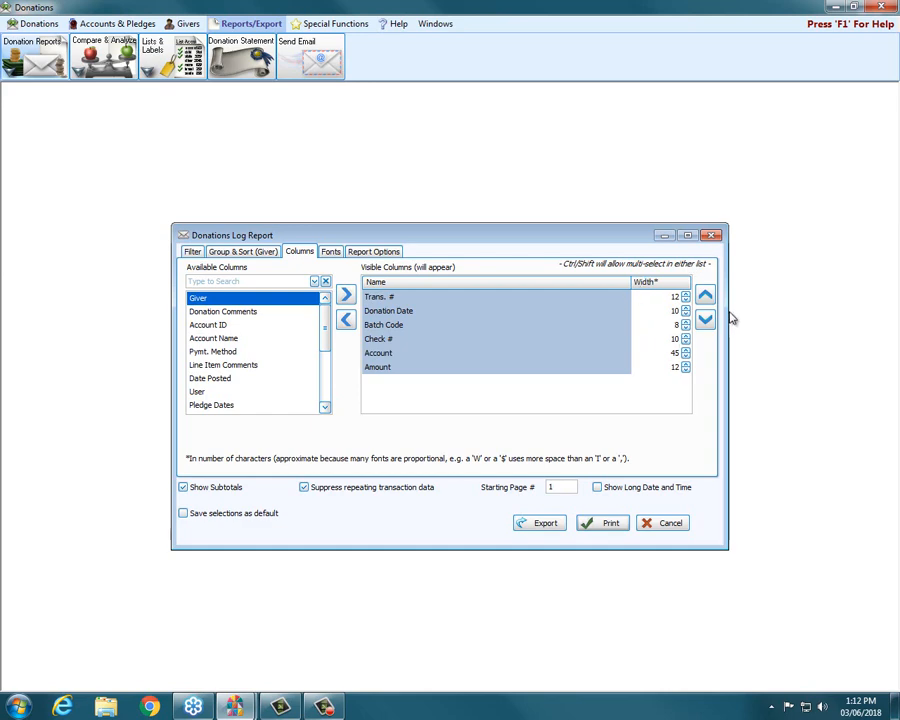
left_click(382, 354)
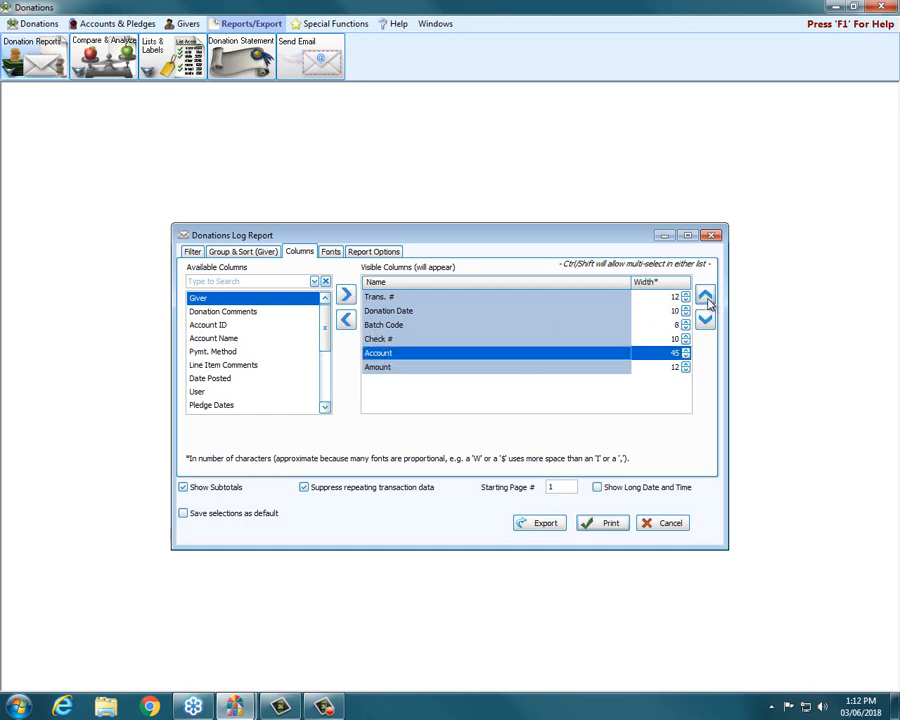
left_click(705, 297)
left_click(705, 297)
left_click(705, 297)
left_click(705, 297)
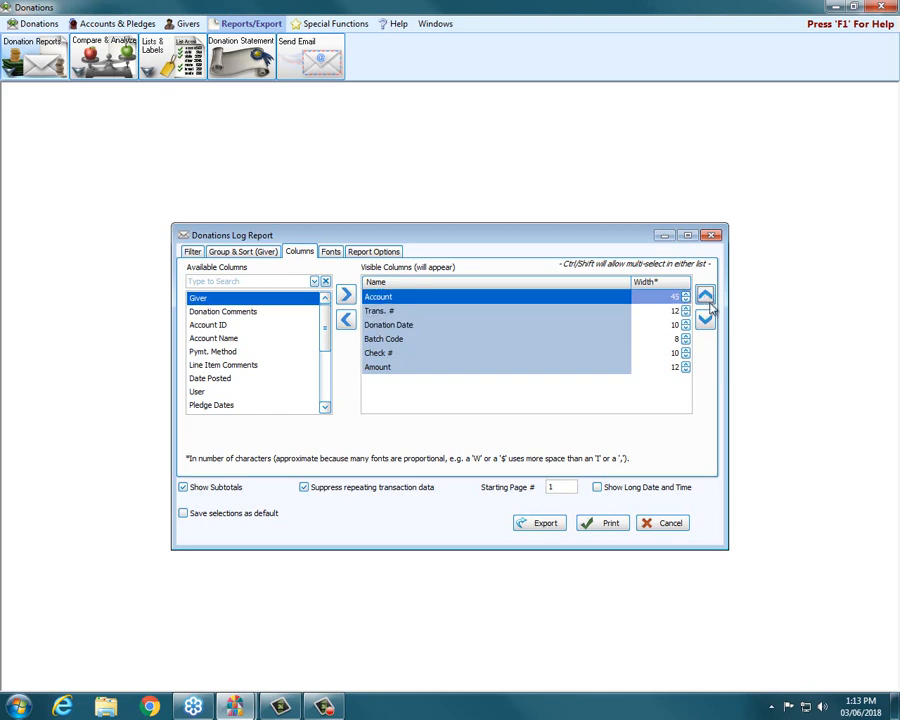
Step: Add Donation Comments to the report's visible columns and remove Batch Code from them
left_click(233, 316)
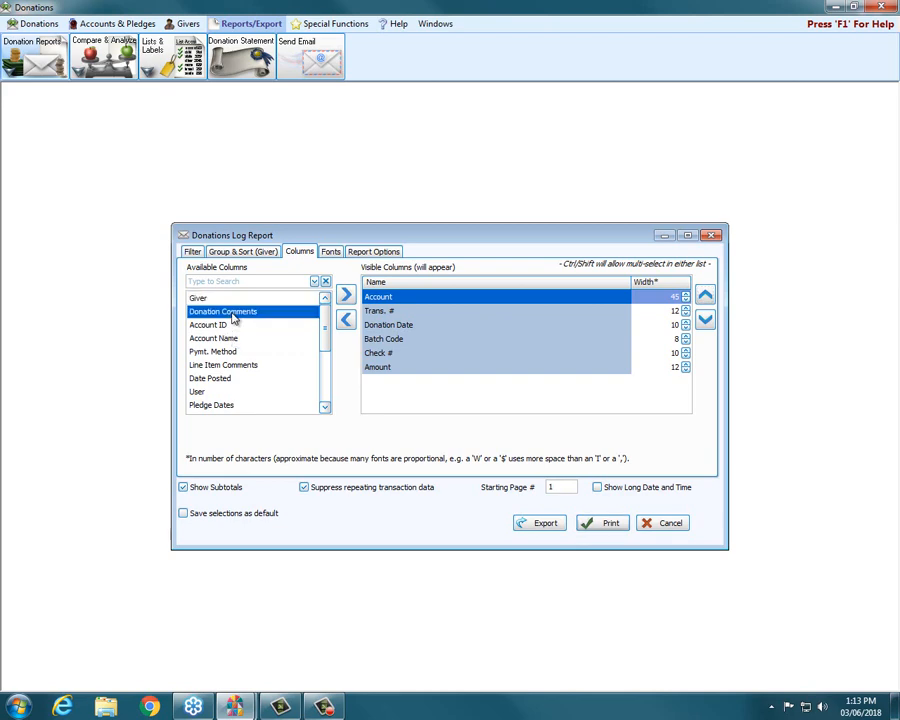
left_click(346, 296)
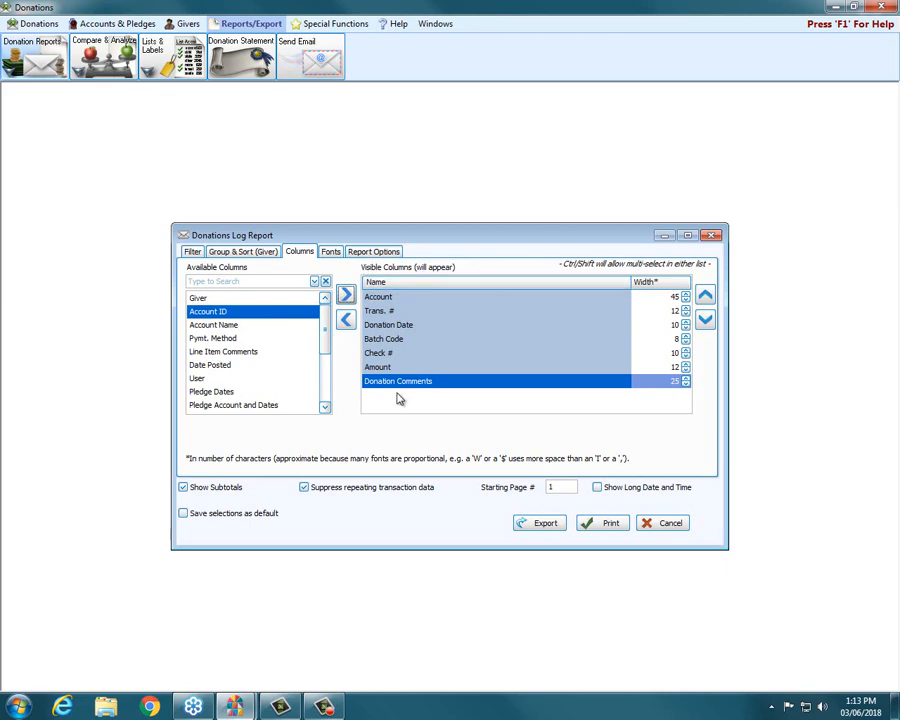
left_click(385, 339)
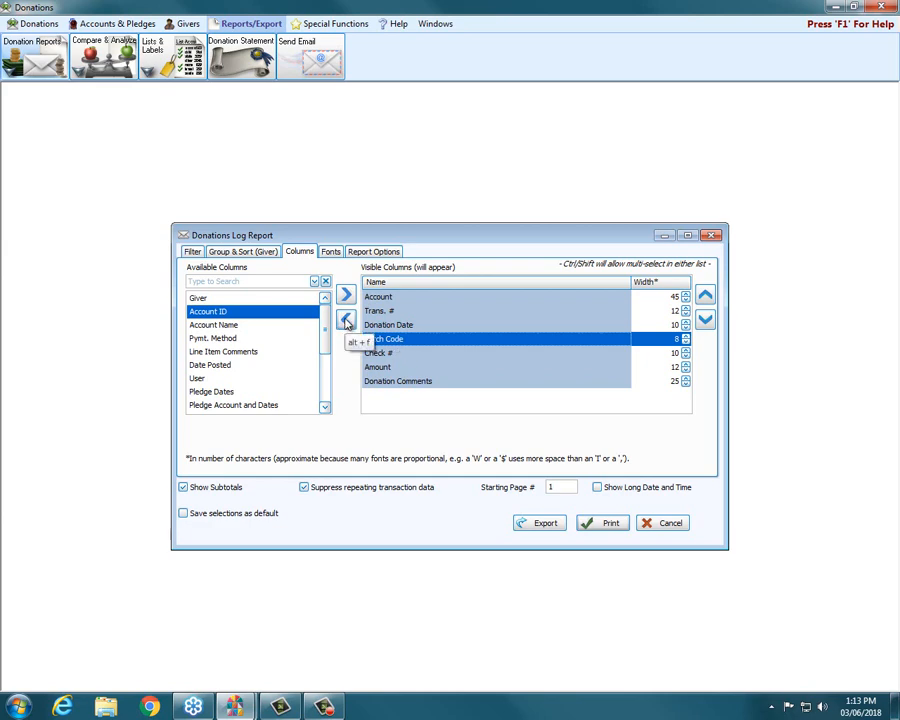
left_click(346, 320)
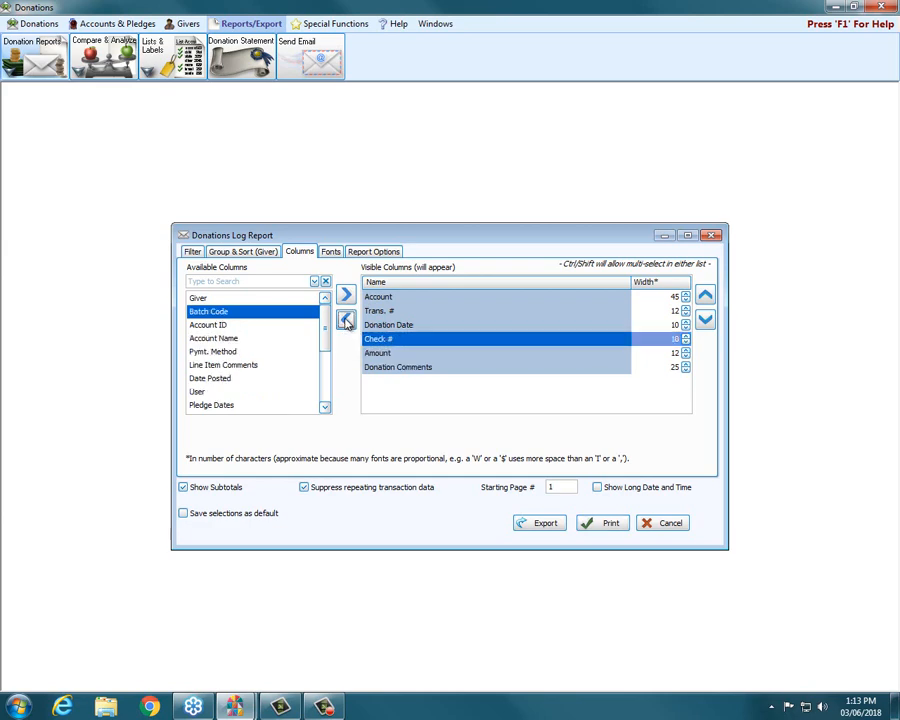
Step: Find the Month column among the available columns, add it to the visible columns, and preview the report
left_click(202, 282)
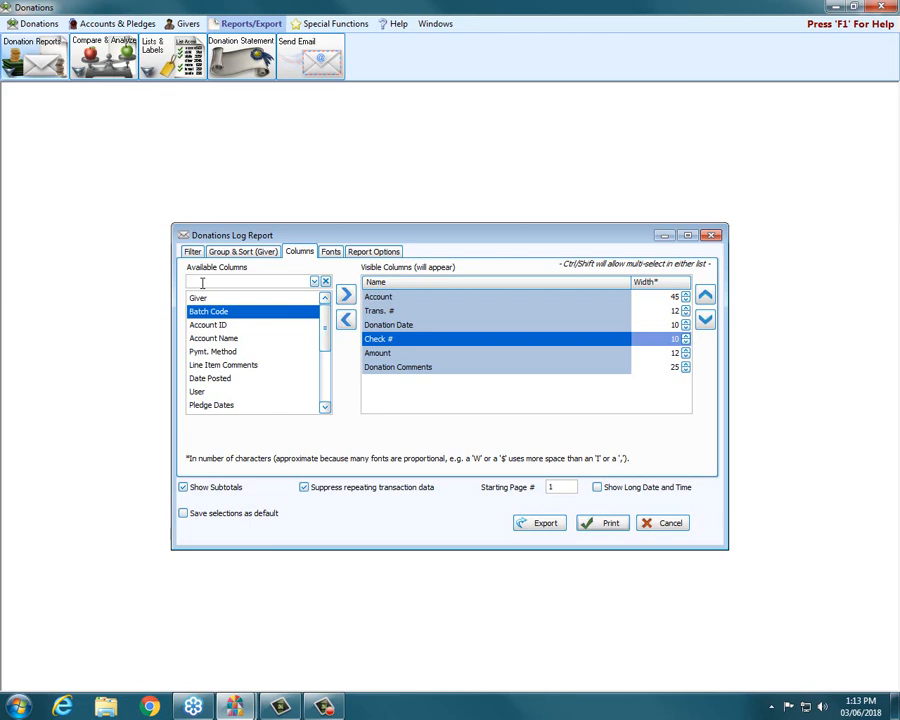
left_click(328, 366)
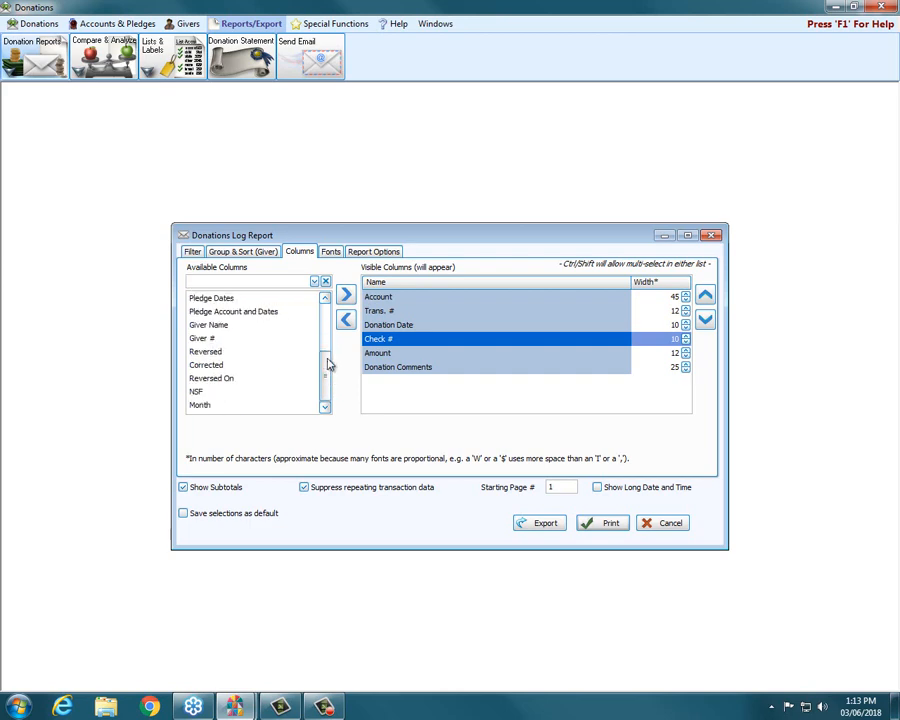
left_click_drag(328, 366, 320, 272)
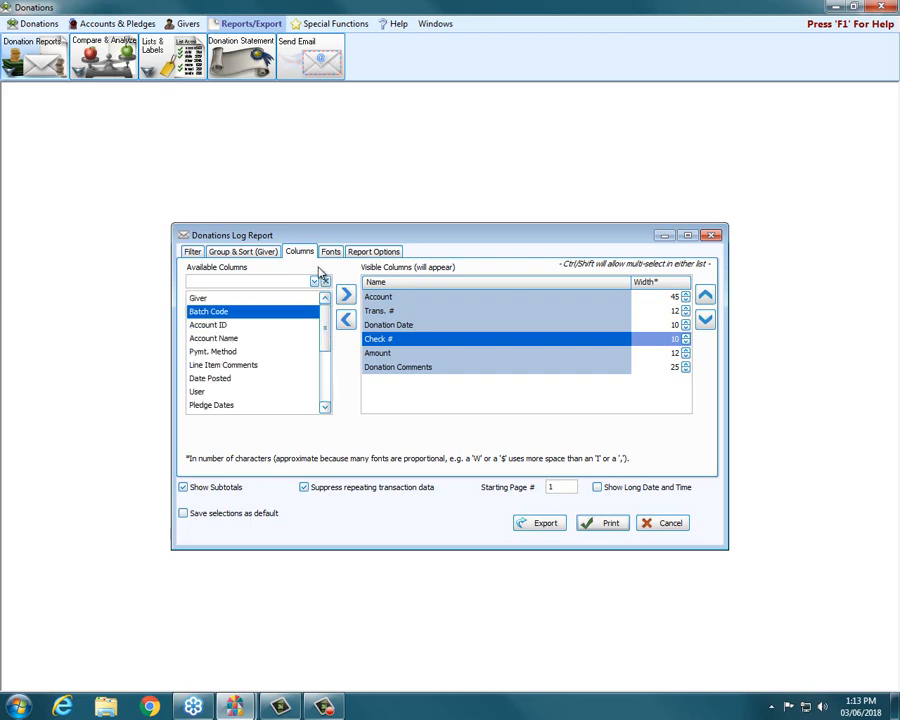
type("mon")
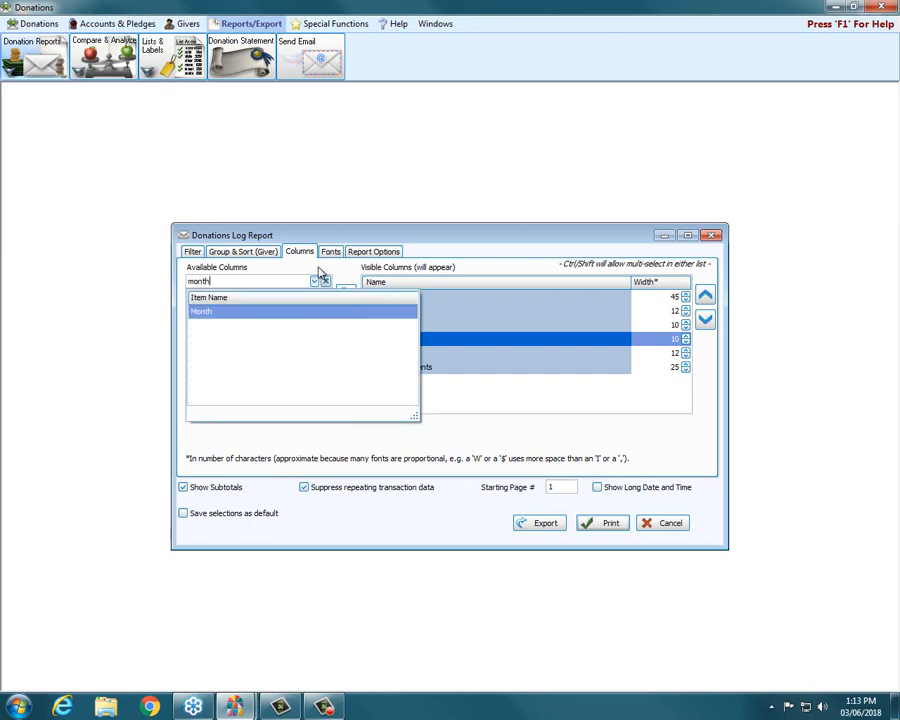
type("th")
left_click(213, 312)
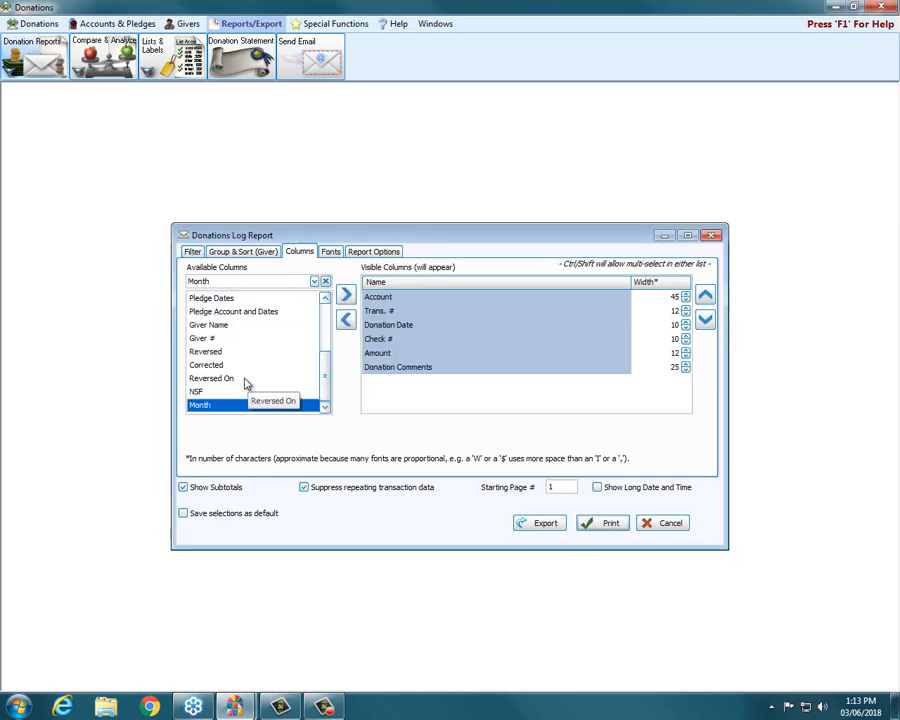
left_click(346, 296)
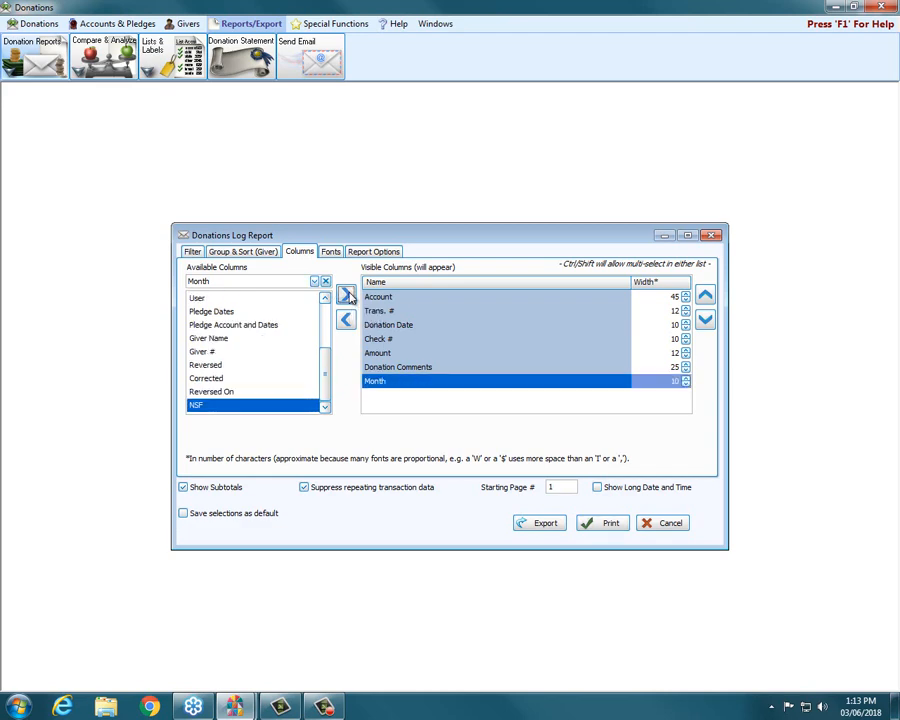
left_click(604, 527)
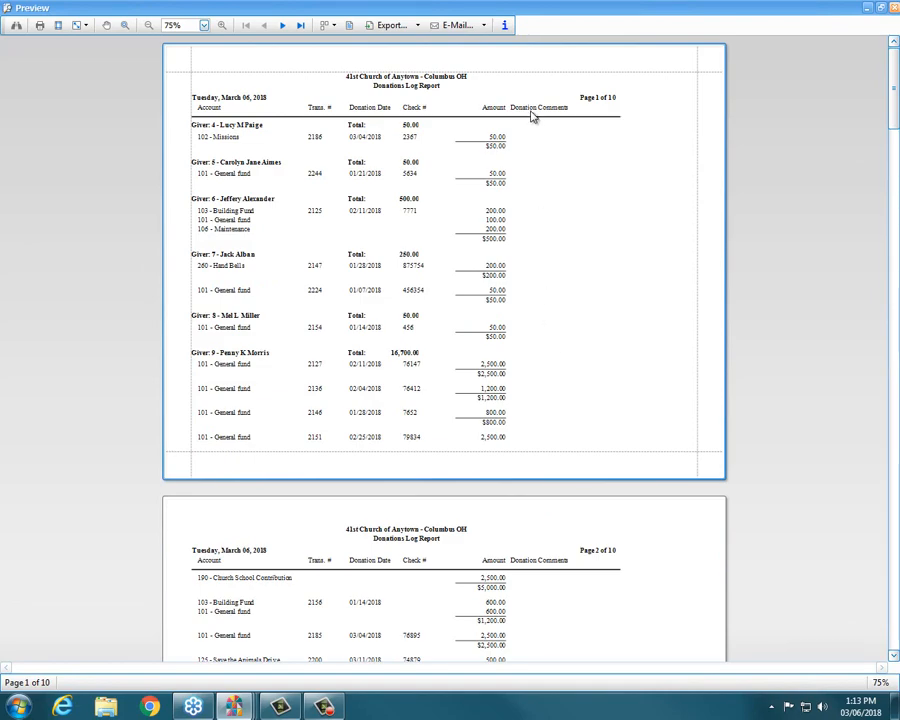
key("Escape")
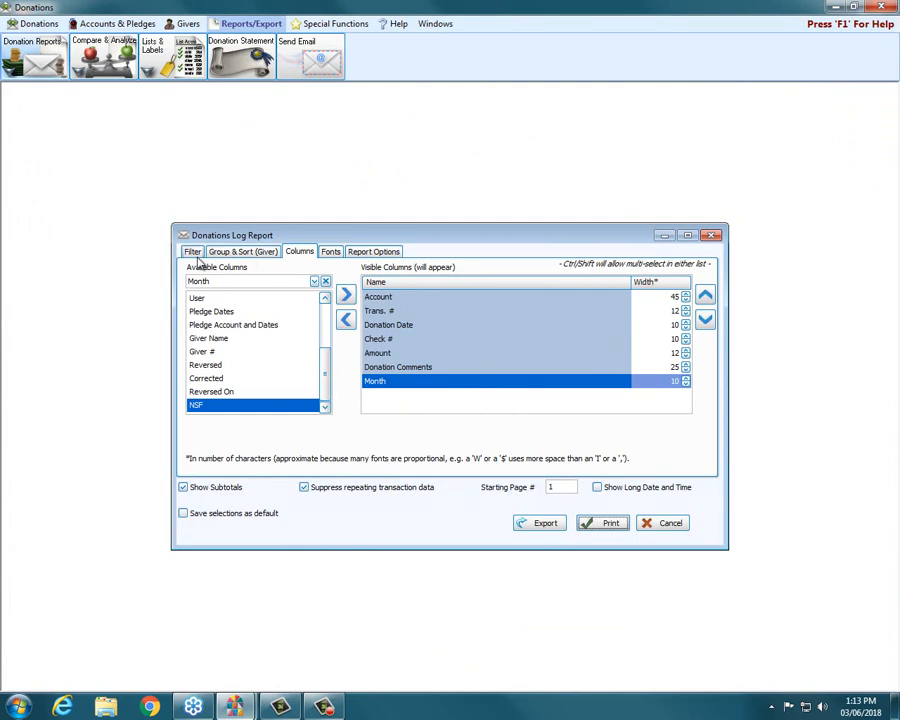
Step: Set the report's page header font to Times New Roman Bold, size 18
left_click(330, 251)
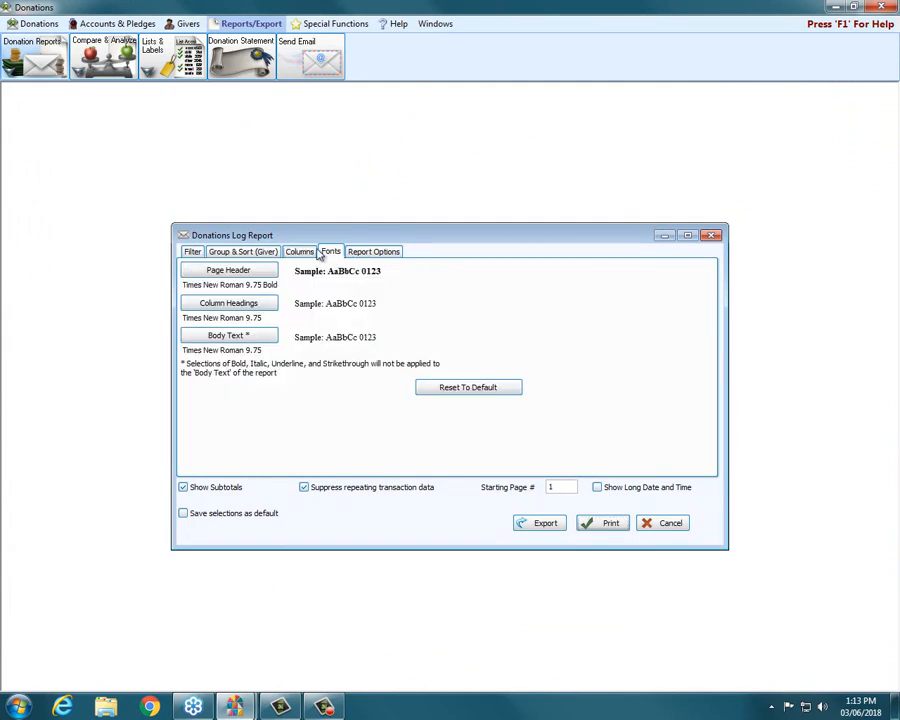
left_click(243, 276)
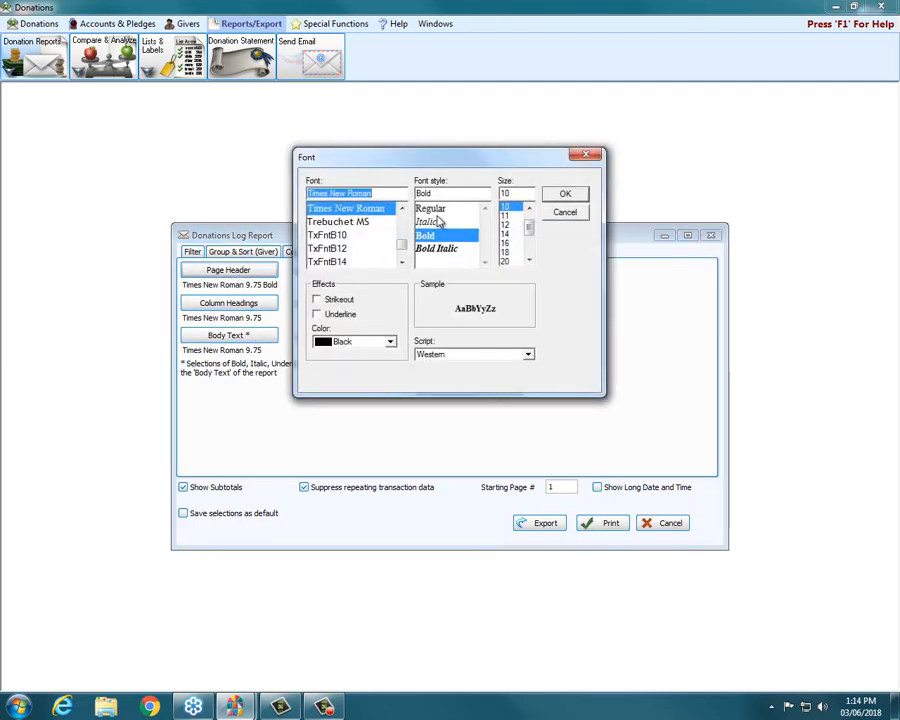
left_click(508, 251)
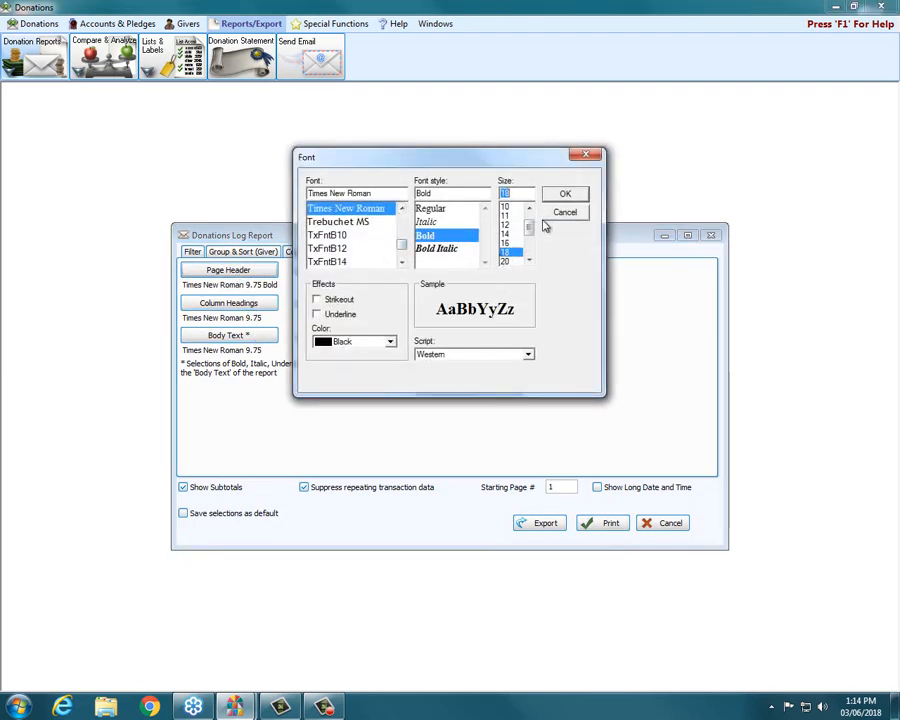
left_click(565, 194)
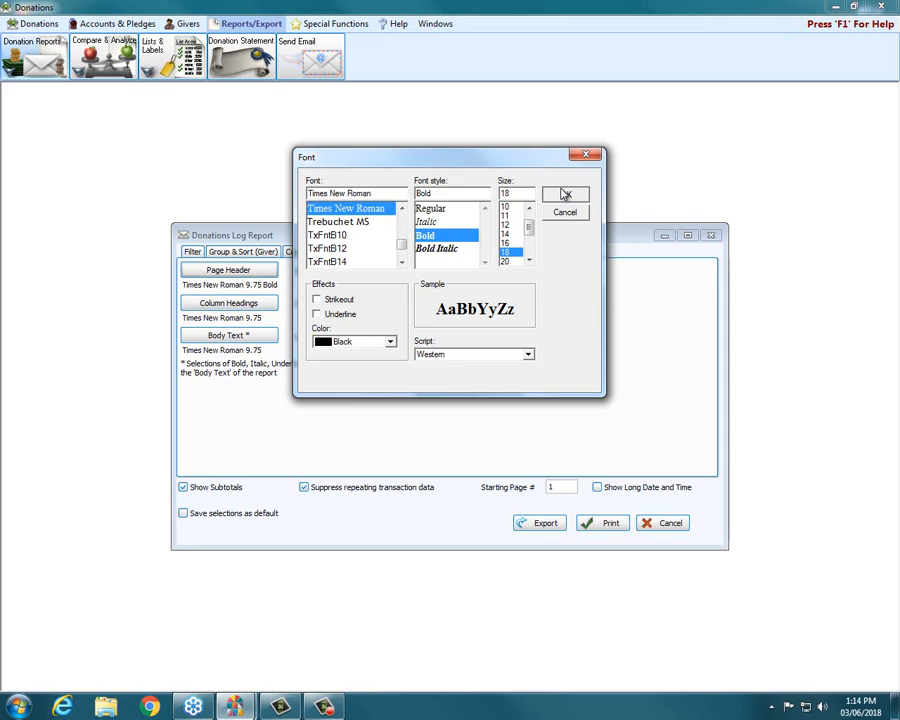
left_click(566, 194)
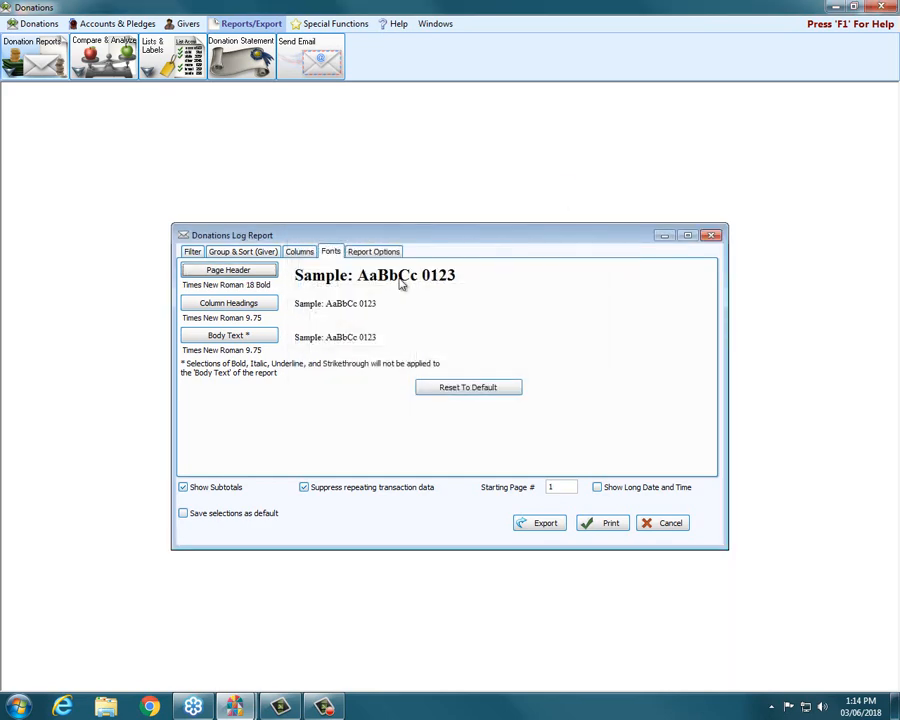
Step: Set the report's column headings font to TxFntB12 Regular, size 16
left_click(204, 297)
left_click(508, 244)
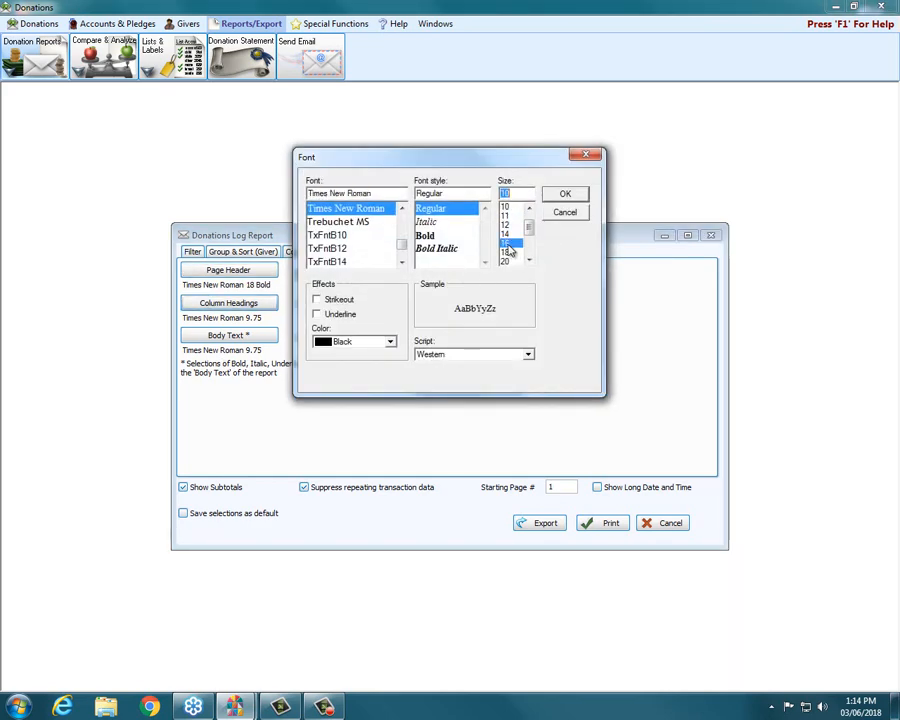
left_click(340, 249)
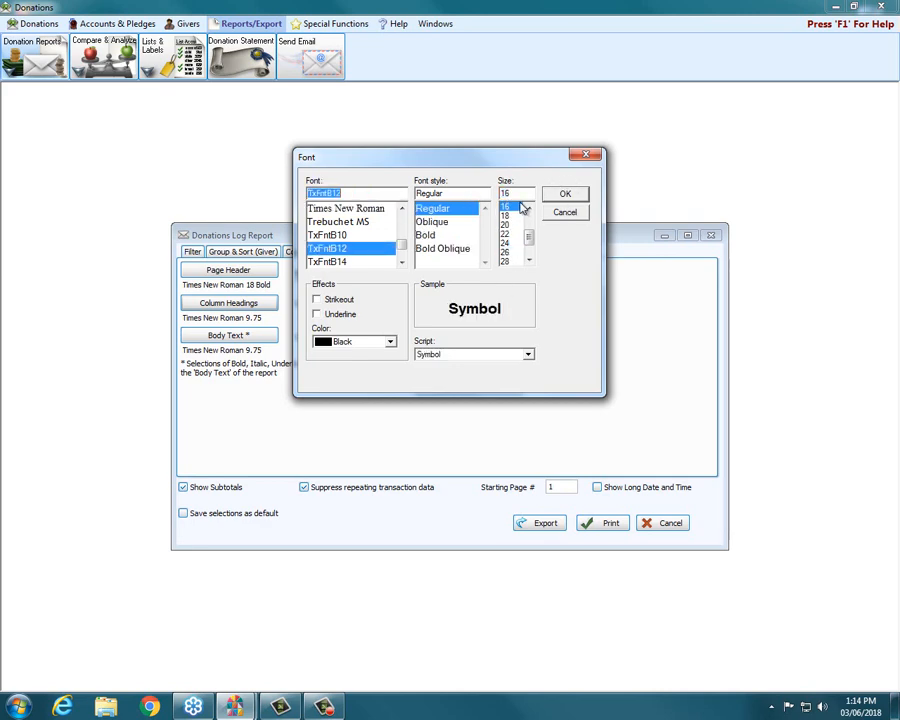
left_click(565, 193)
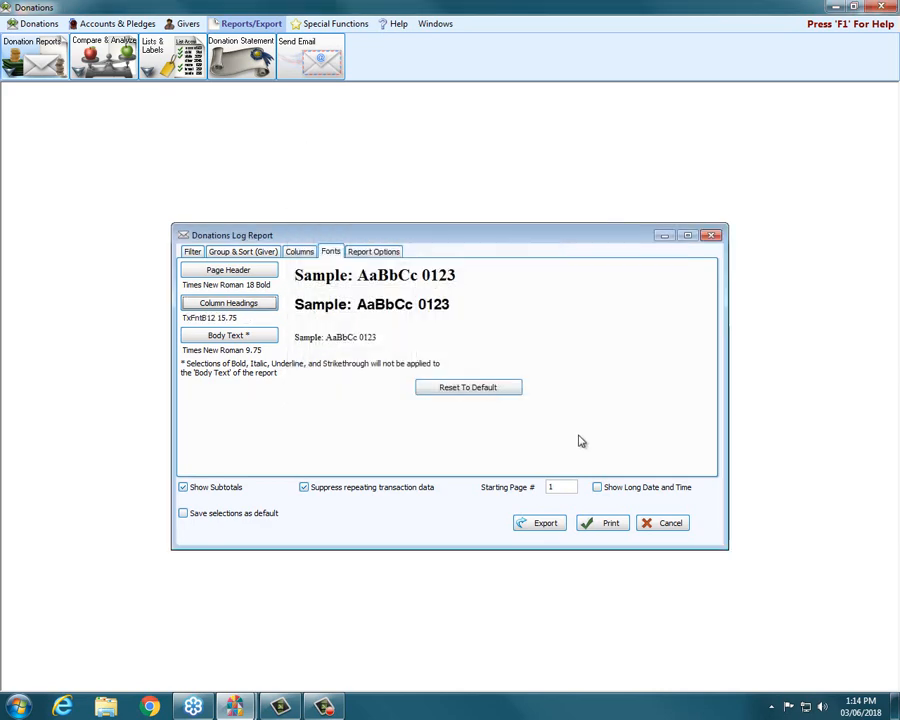
Step: Preview the report with the new header and heading fonts, regenerating the preview once, and close it
left_click(603, 523)
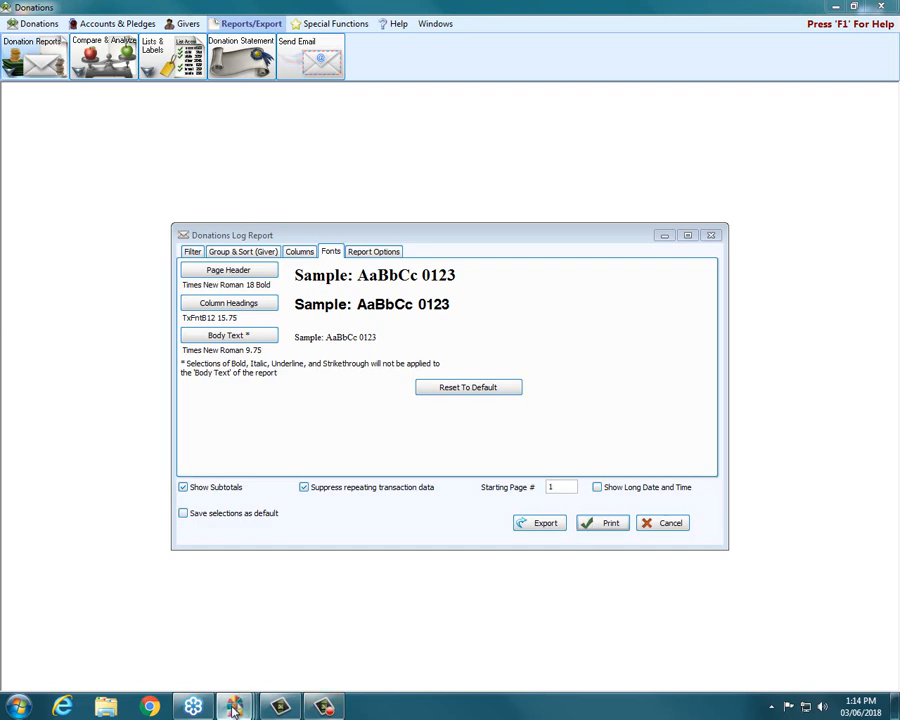
mouse_move(233, 706)
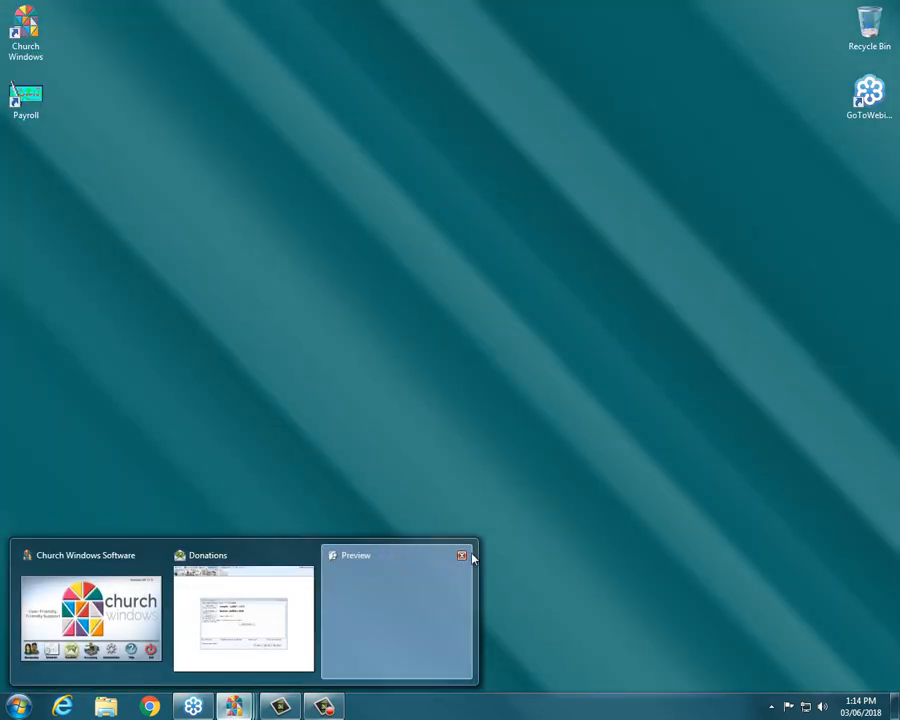
left_click(462, 556)
left_click(600, 524)
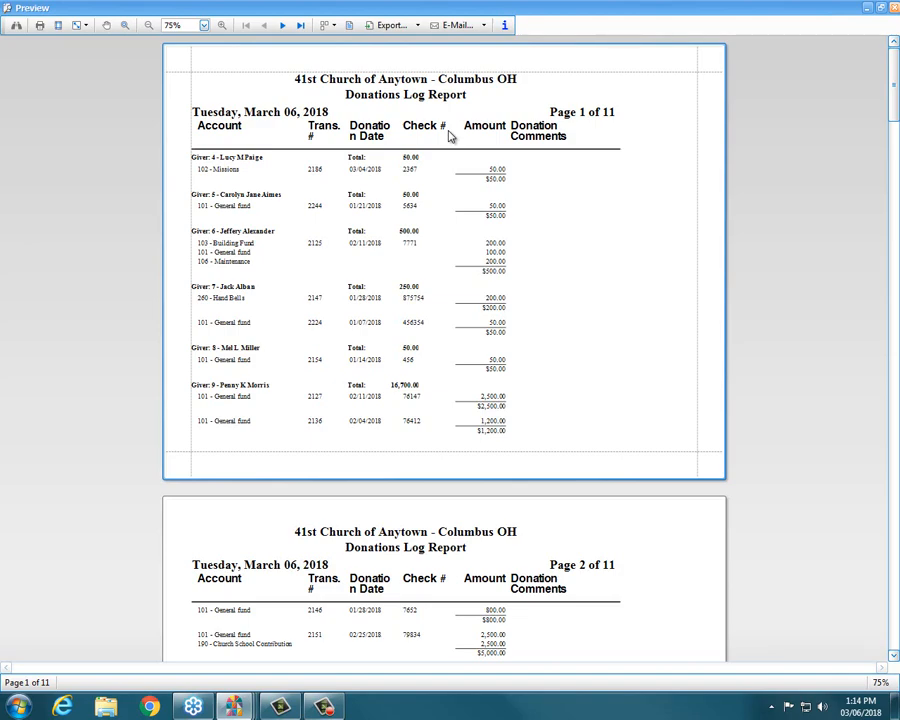
key("alt+F4")
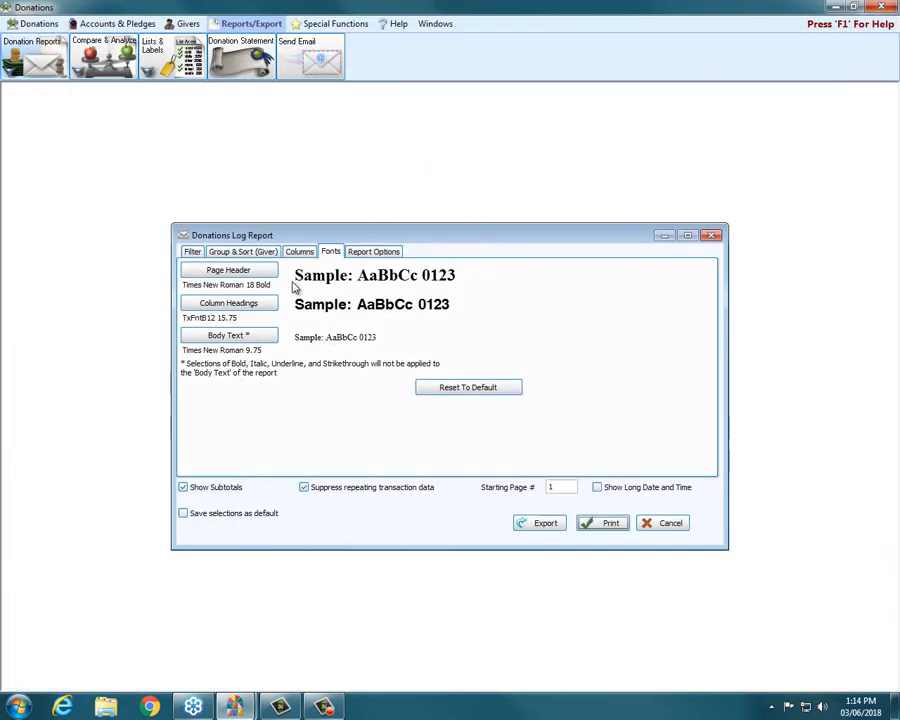
Step: Reset the Donations Log Report's fonts to their defaults and close the report setup
left_click(468, 393)
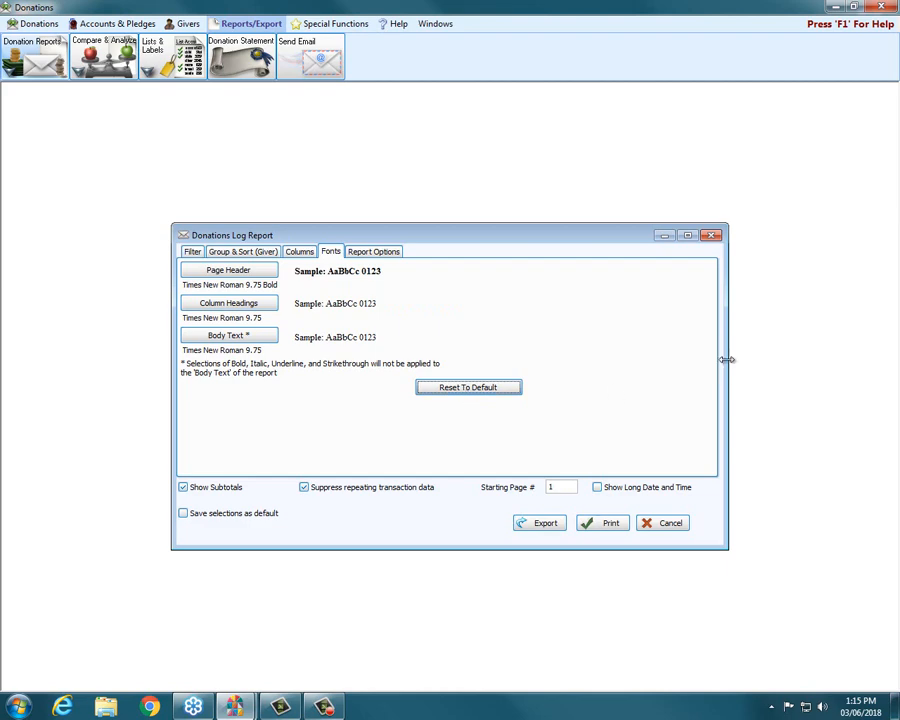
left_click(674, 524)
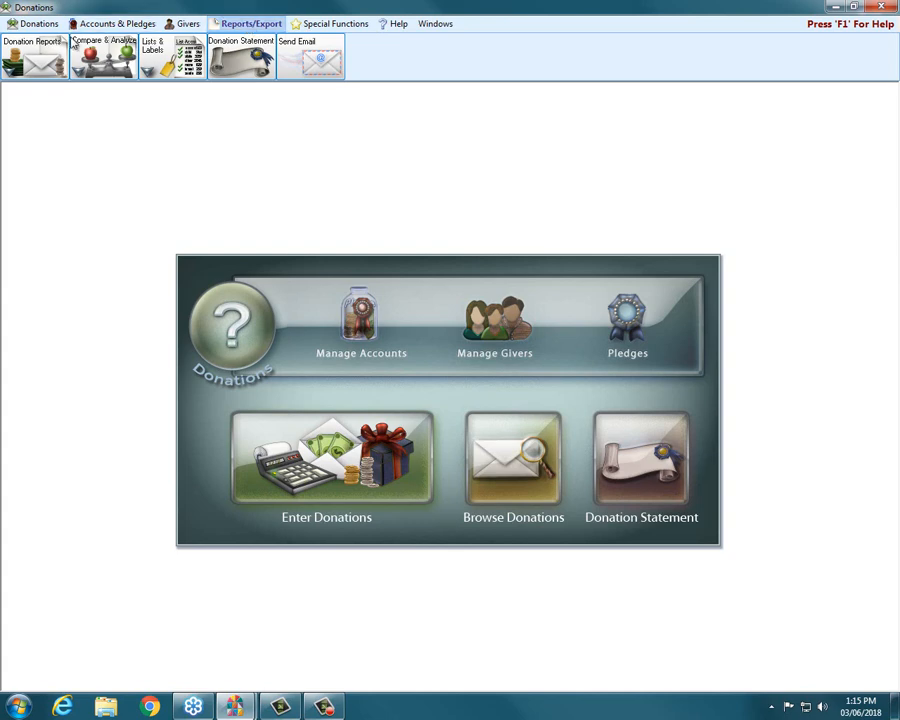
Step: Reopen the Donations Log Report, examine the membership category and [D] indicator options, and close it without printing
left_click(32, 58)
left_click(38, 91)
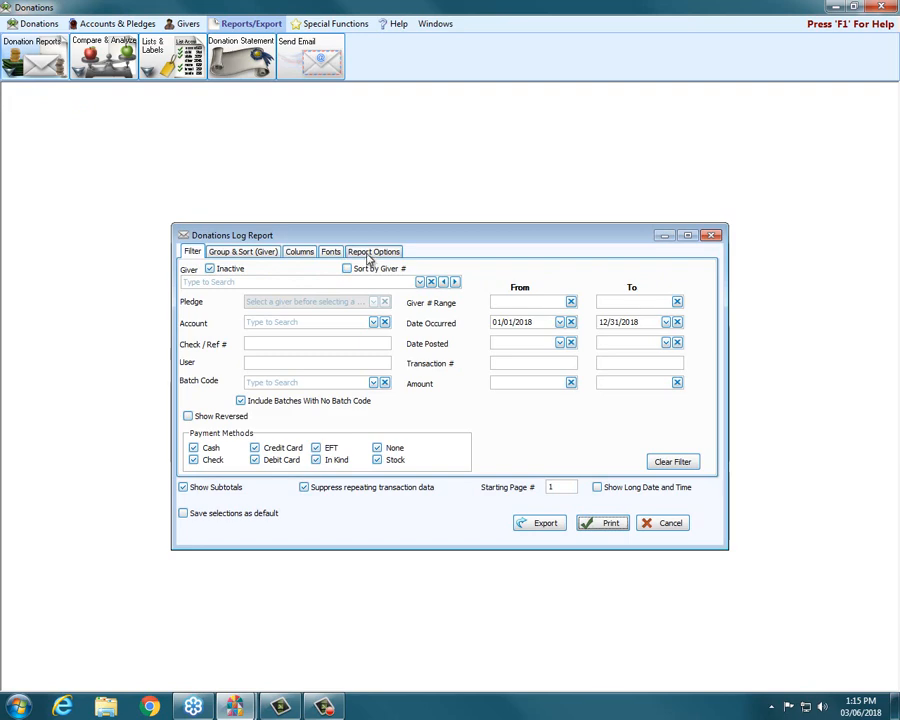
left_click(368, 254)
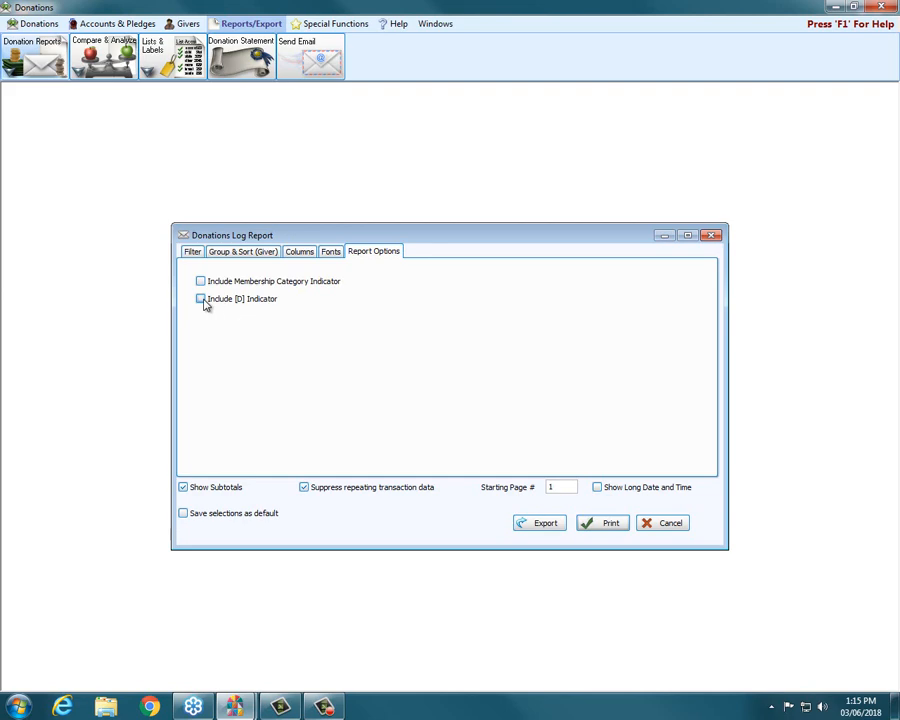
left_click(679, 530)
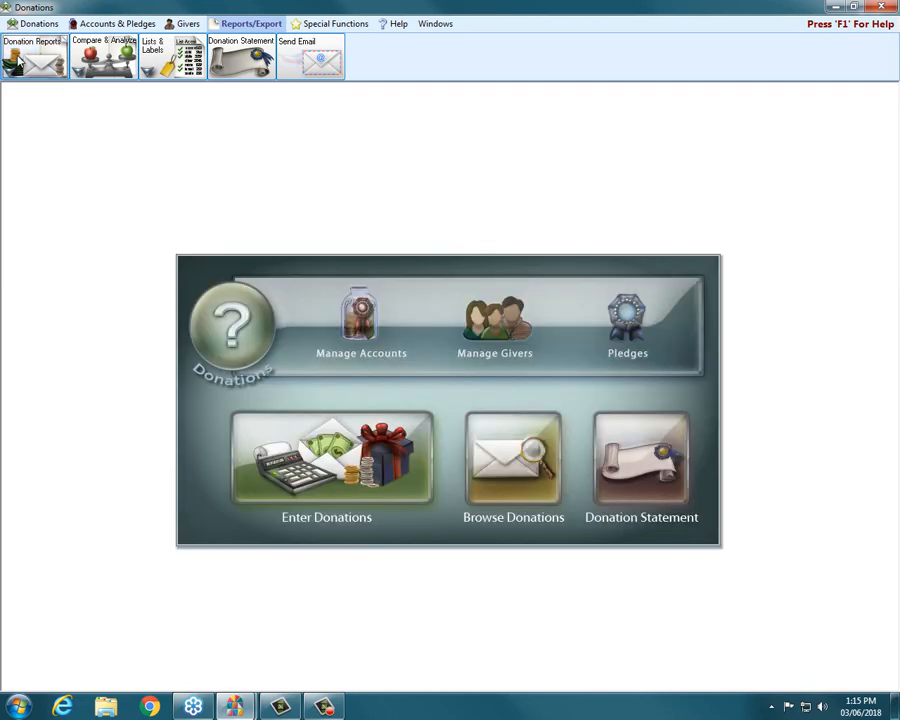
Step: Open the Giving Summary report and set its Date Occurred range from 03/04/2018 to 03/04/2018
left_click(18, 60)
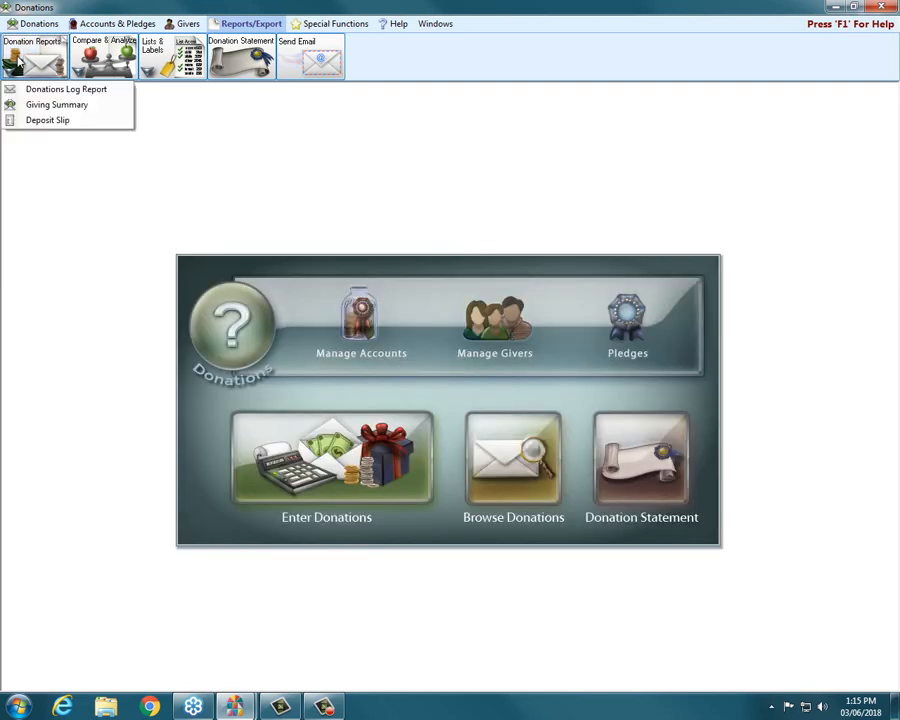
left_click(43, 106)
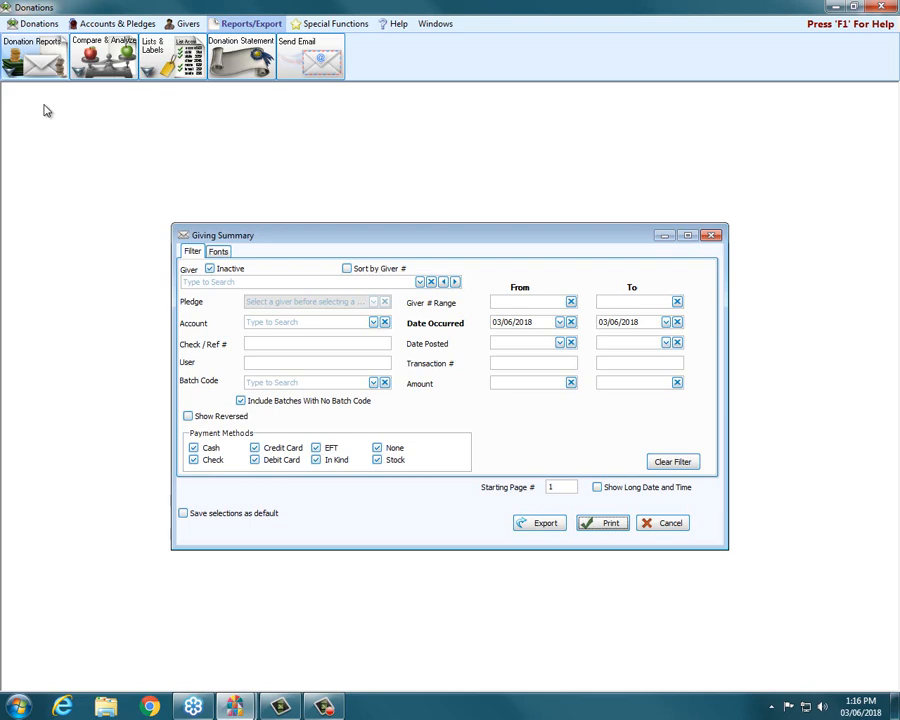
left_click(558, 324)
left_click(560, 322)
left_click(508, 410)
left_click(666, 322)
left_click(611, 342)
Step: Preview the Giving Summary for that date, regenerating the preview once, and close it after reviewing the account totals
left_click(611, 523)
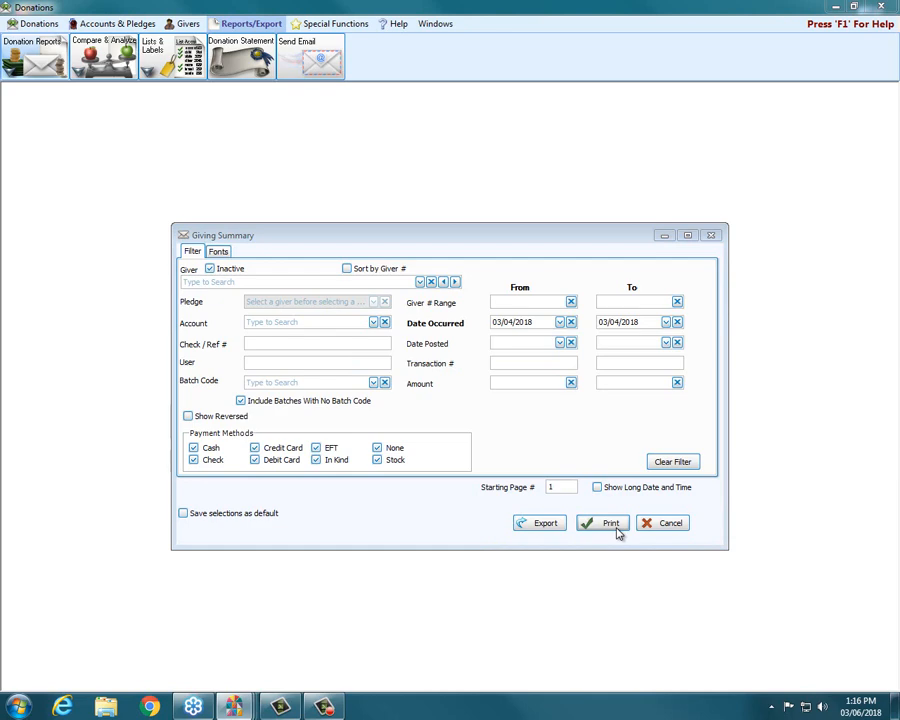
mouse_move(233, 707)
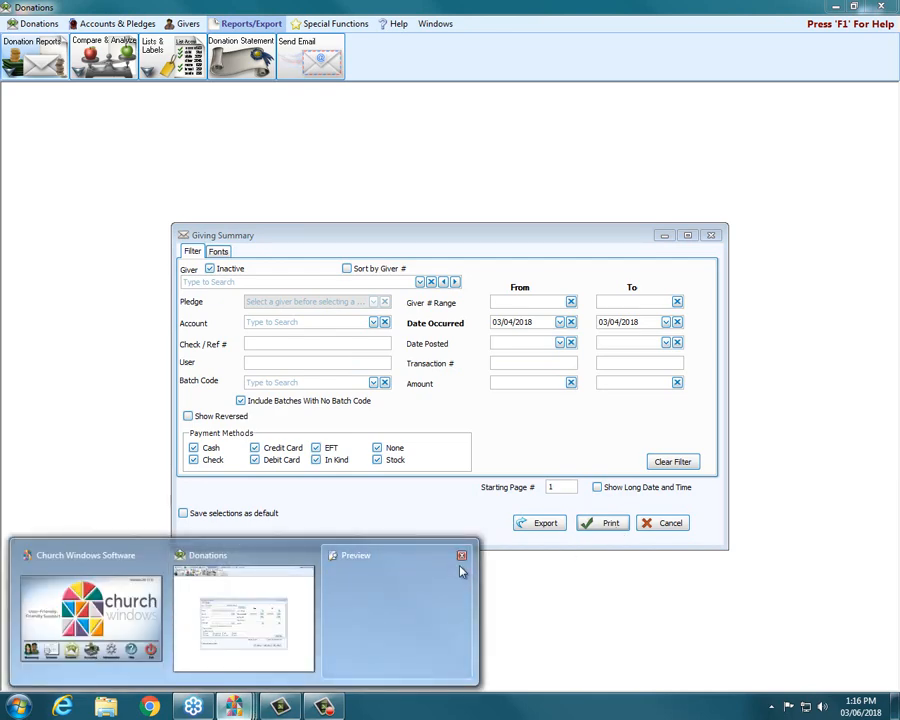
left_click(428, 559)
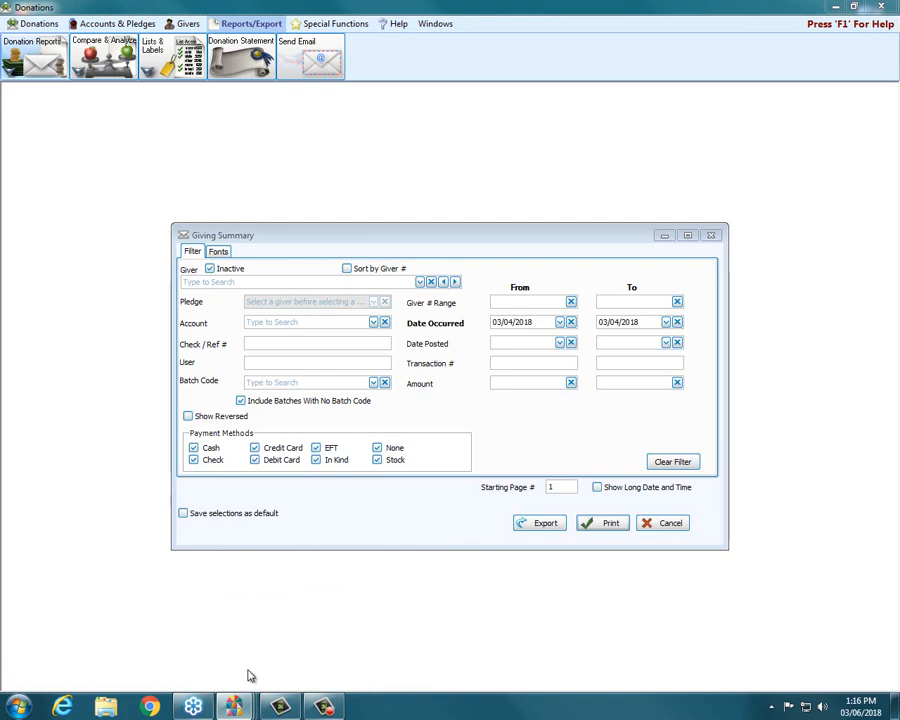
mouse_move(248, 708)
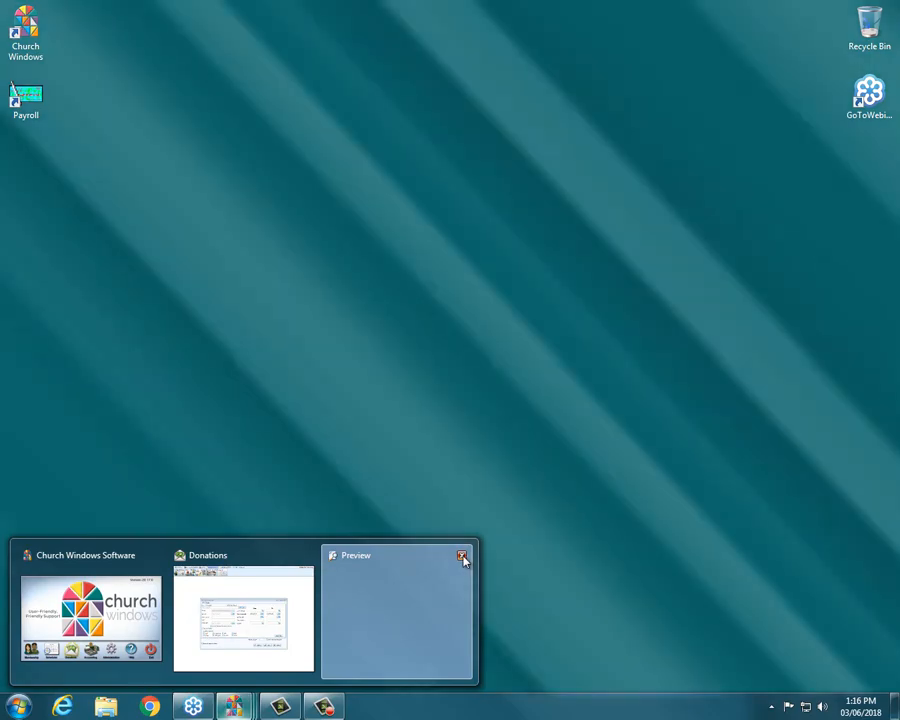
left_click(460, 555)
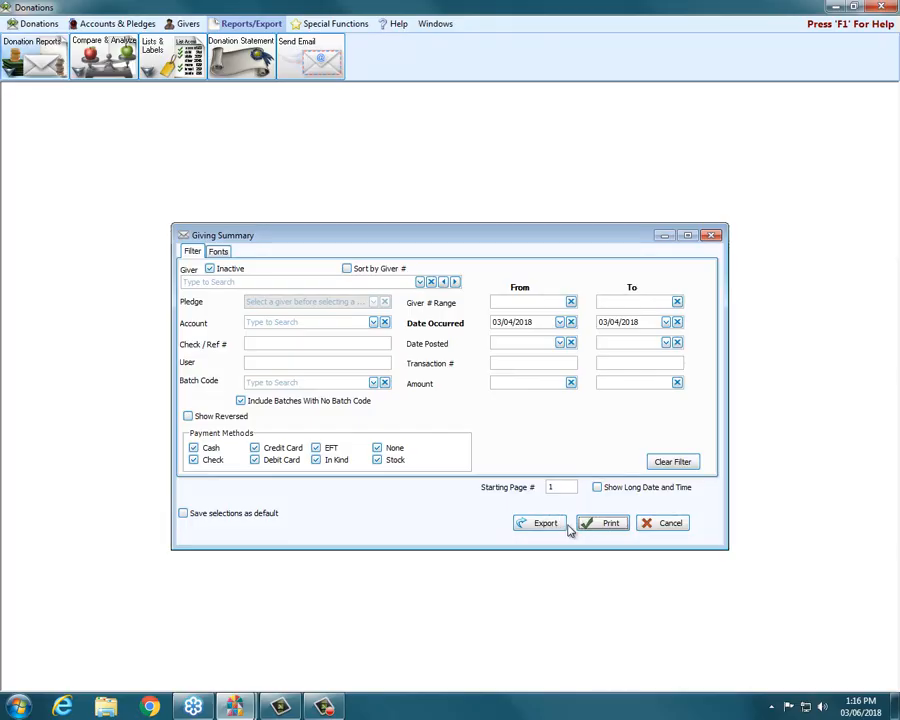
left_click(611, 525)
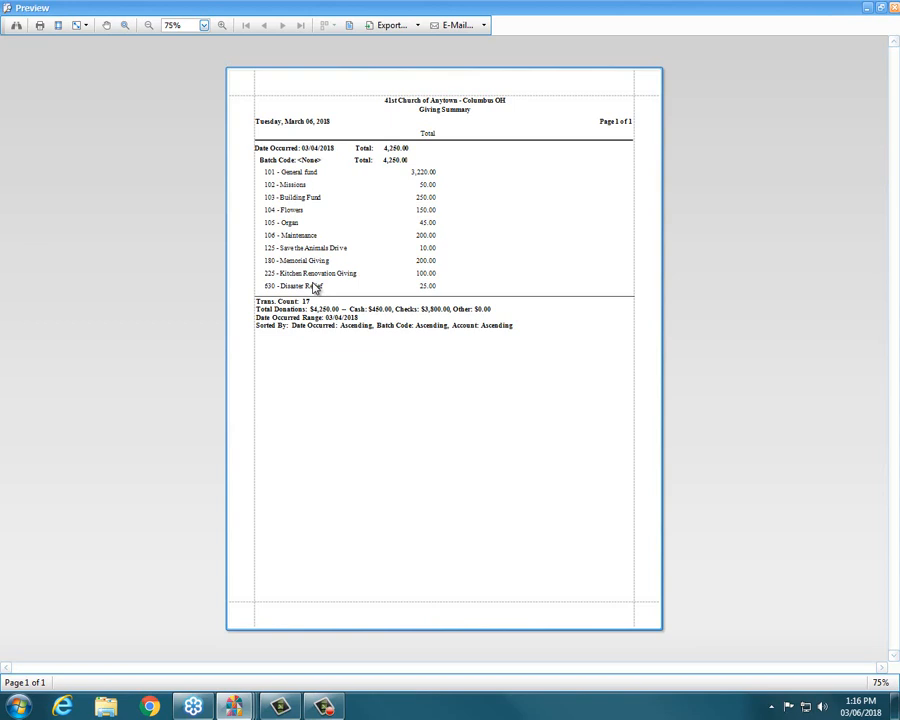
left_click(895, 8)
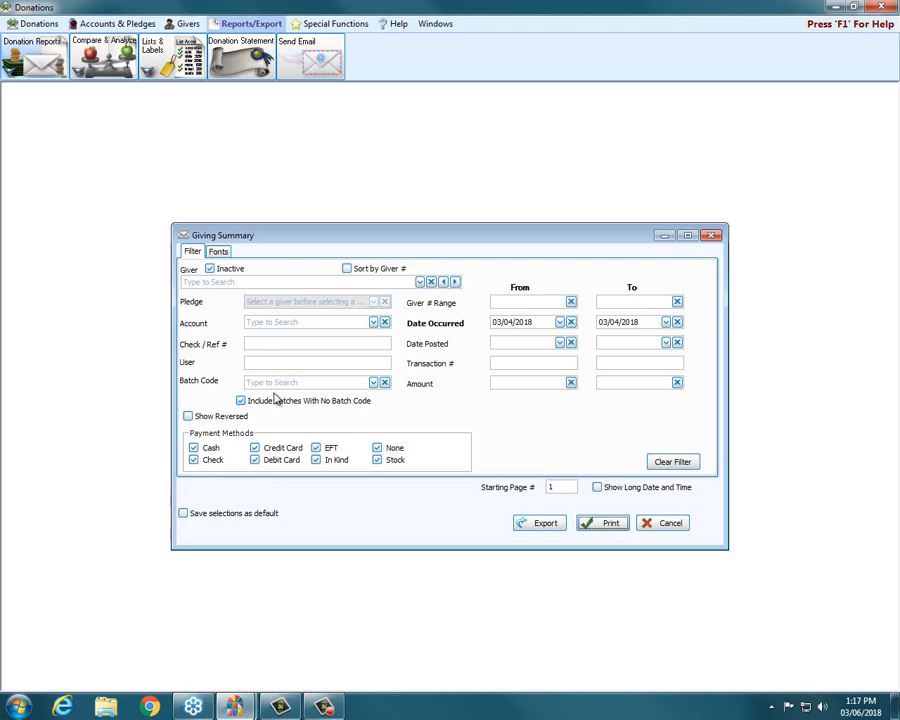
Step: Filter the Giving Summary to batch code EARLY - 9:00 Service with donations from 01/01/2018, preview the report, and close the preview
left_click(373, 384)
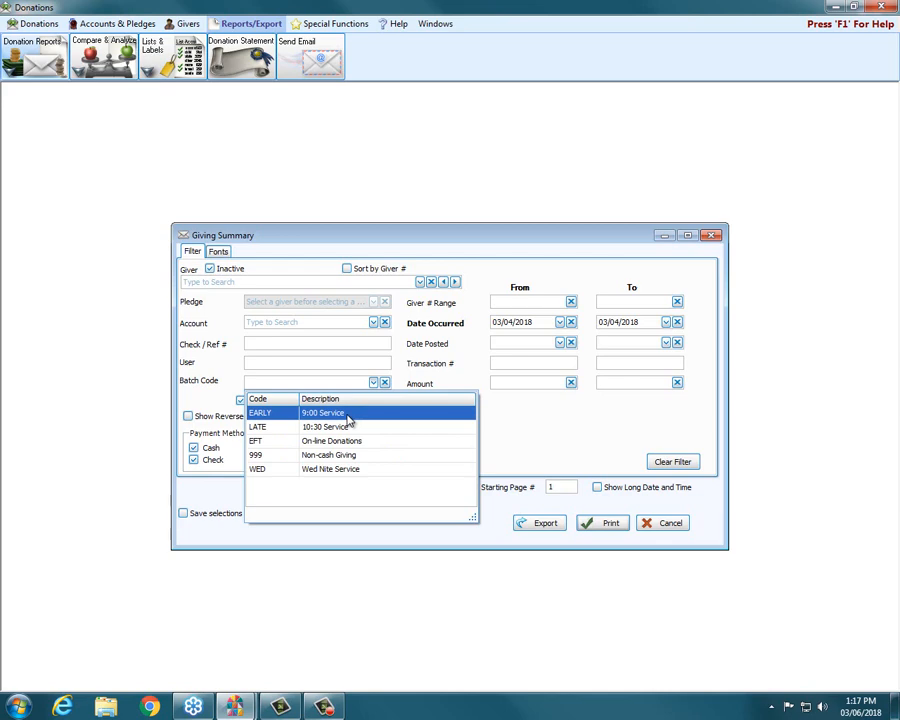
left_click(347, 416)
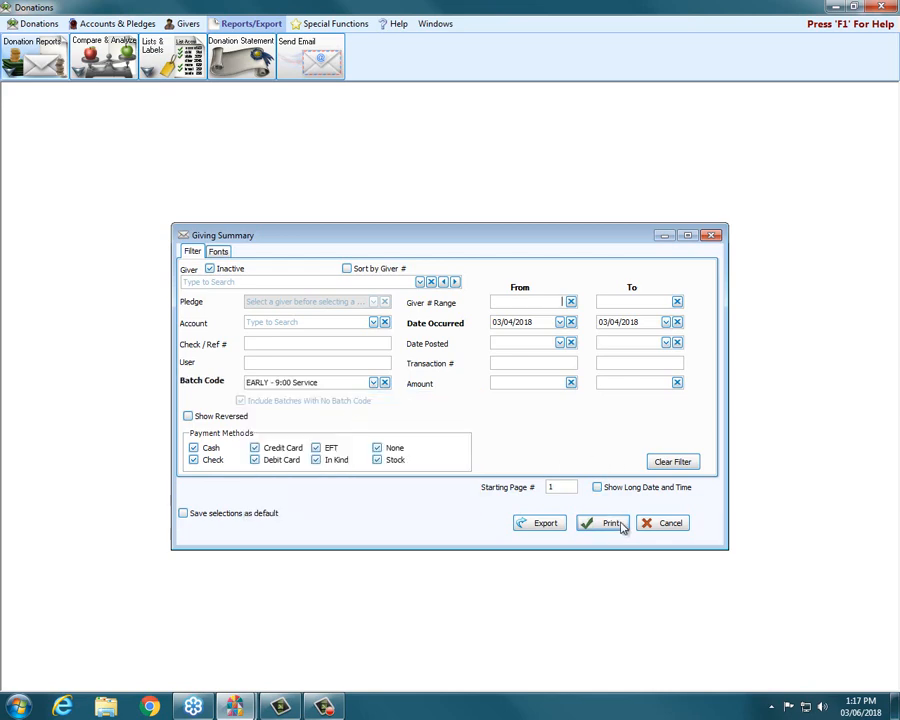
left_click(560, 324)
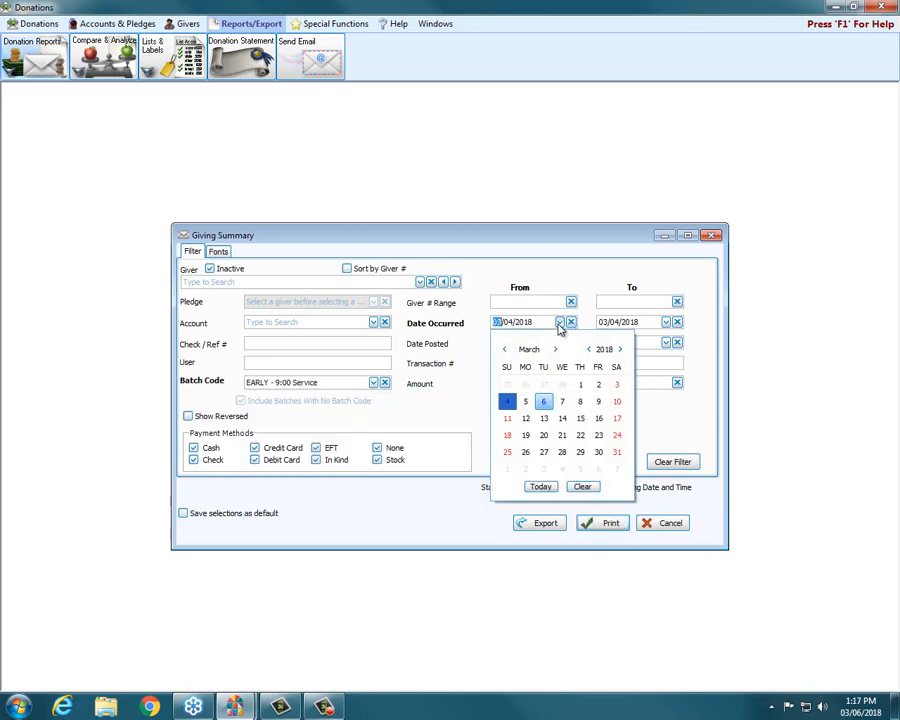
left_click(504, 349)
left_click(504, 349)
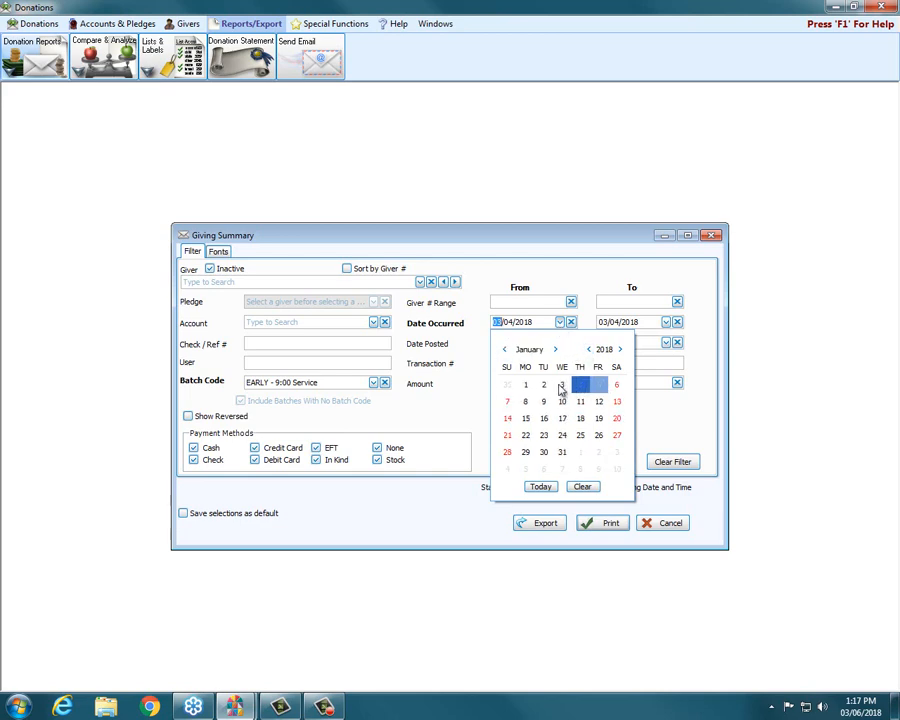
left_click(525, 384)
left_click(596, 521)
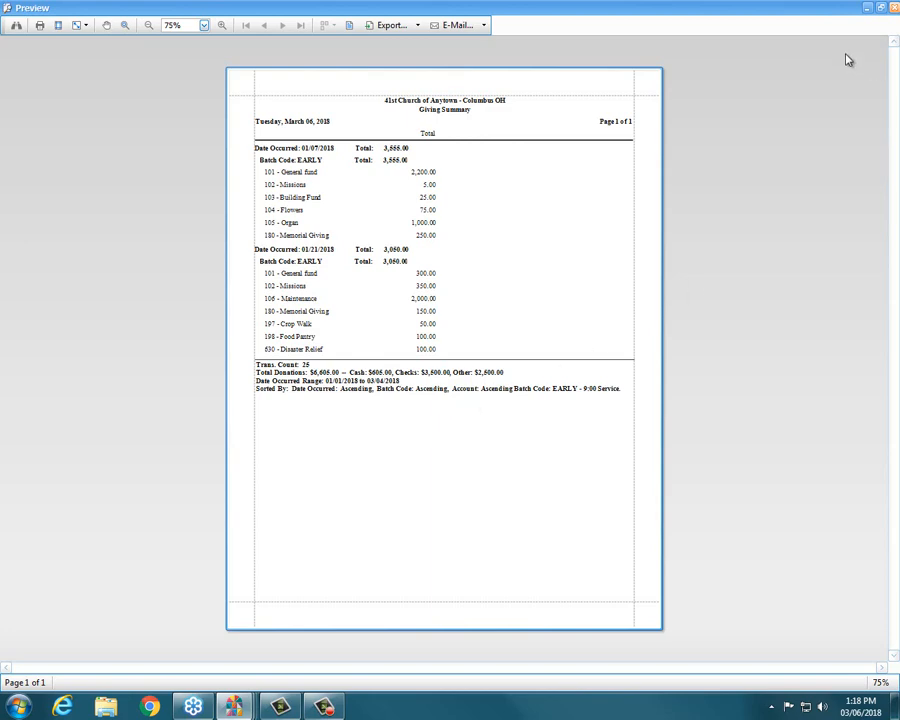
left_click(893, 7)
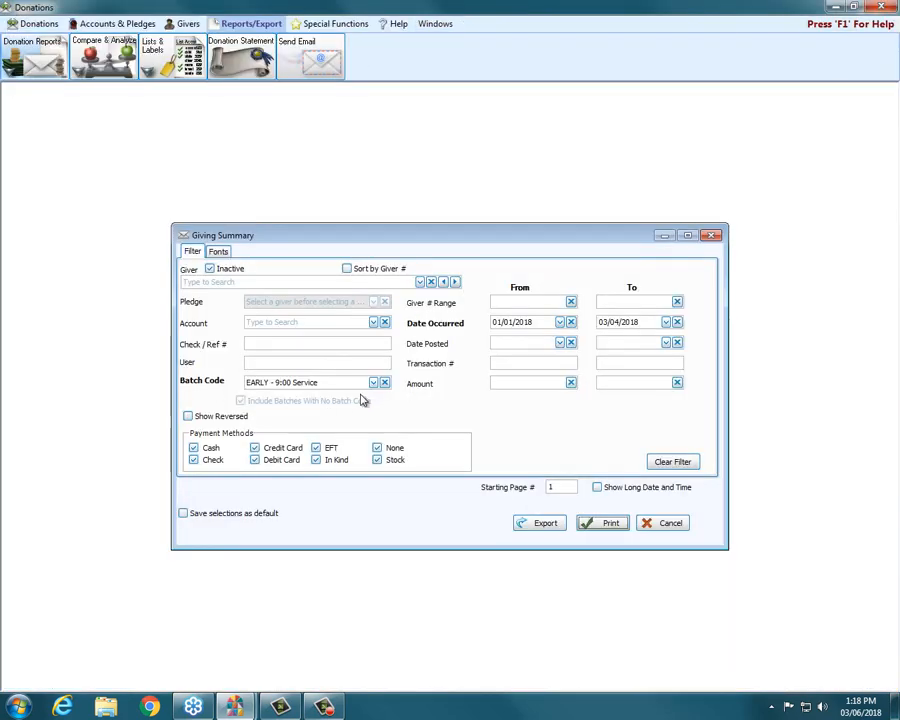
Step: Clear the batch code filter, preview the Giving Summary, review all its pages through the closing totals, and close the preview
left_click(385, 382)
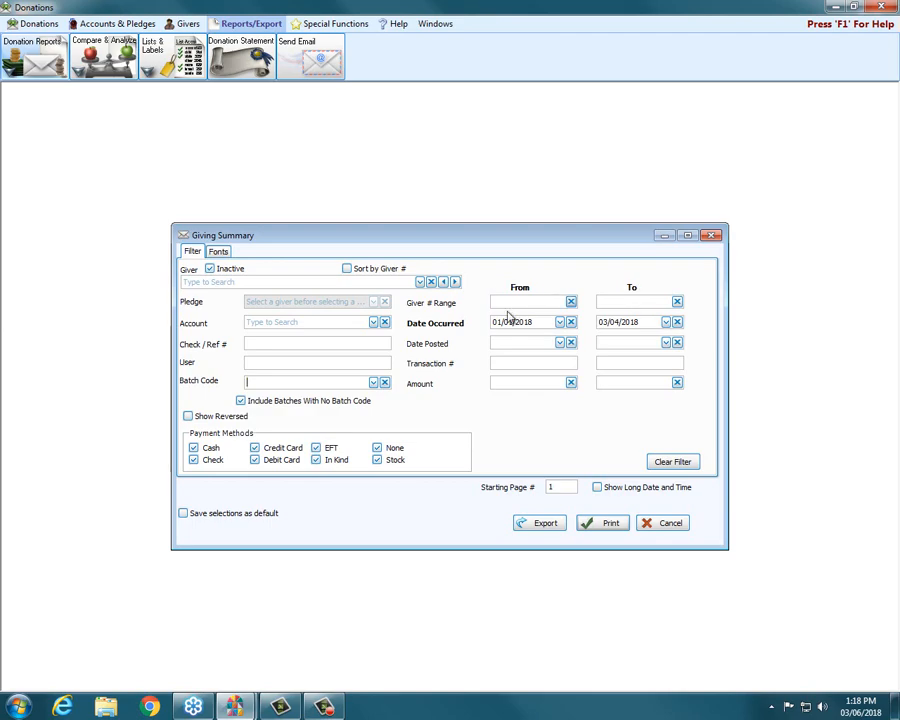
left_click(607, 527)
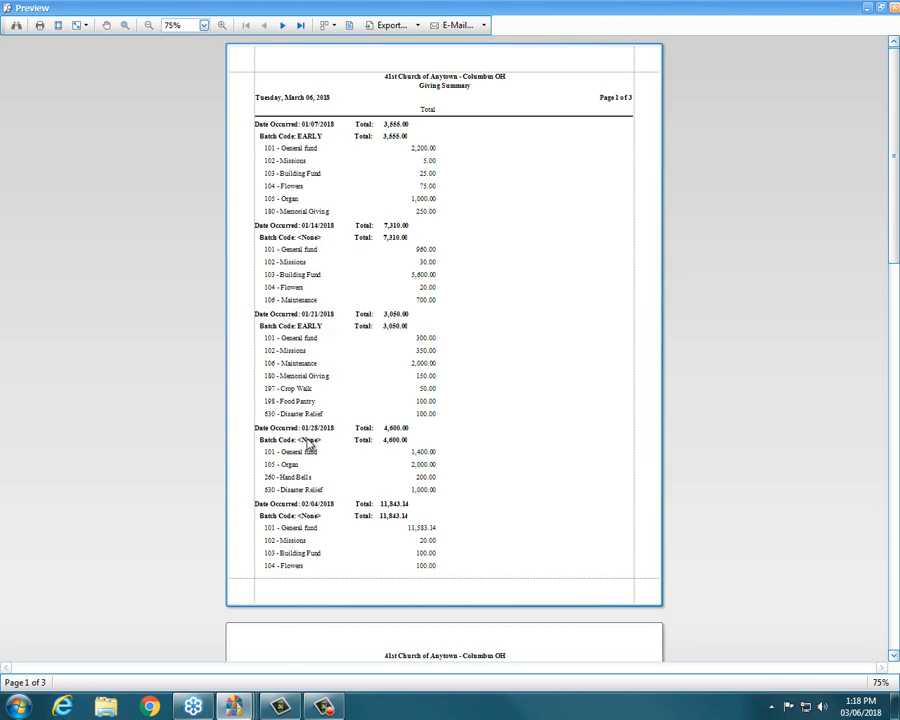
scroll(345, 551, "down", 8)
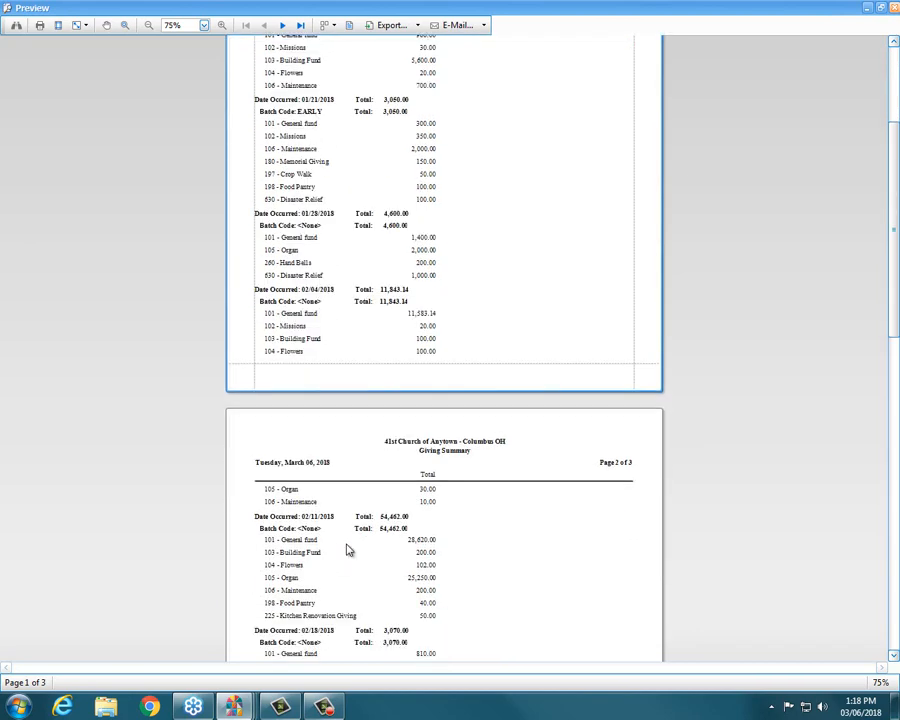
scroll(347, 549, "down", 5)
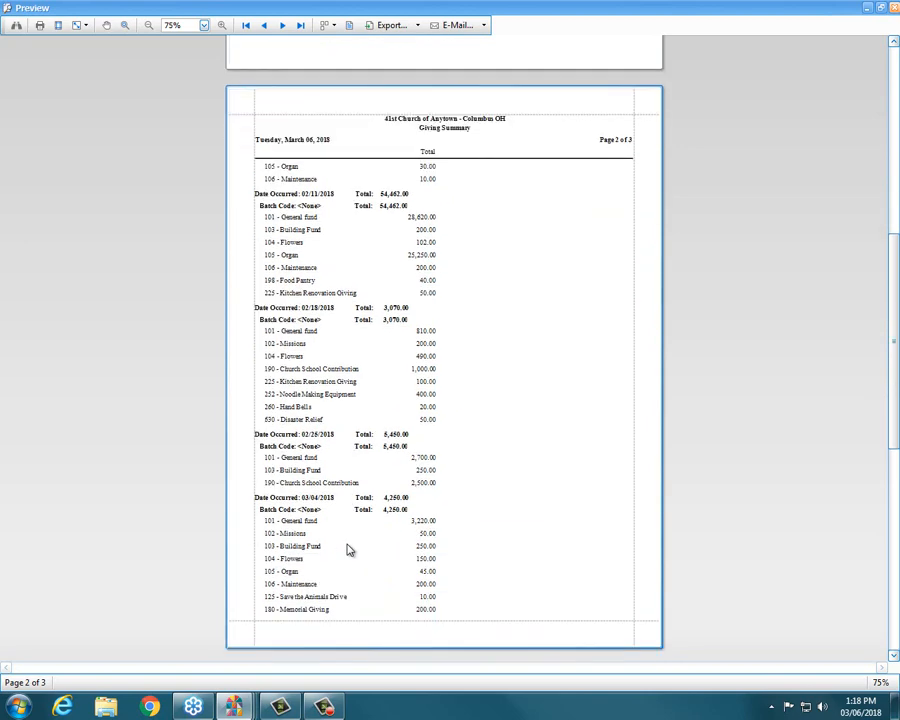
scroll(347, 549, "down", 2)
scroll(348, 549, "down", 4)
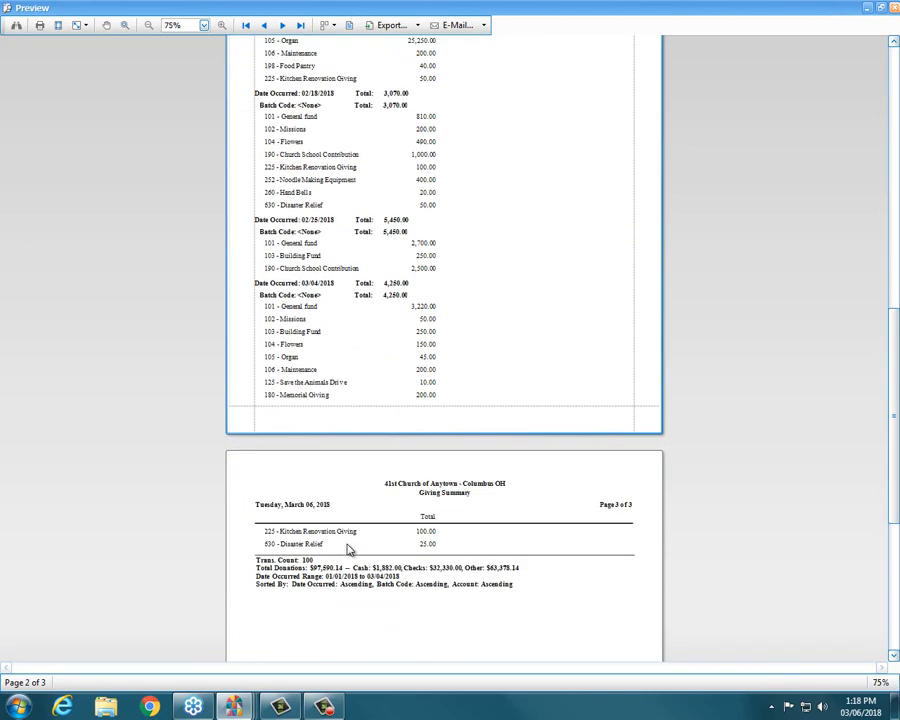
scroll(348, 549, "down", 3)
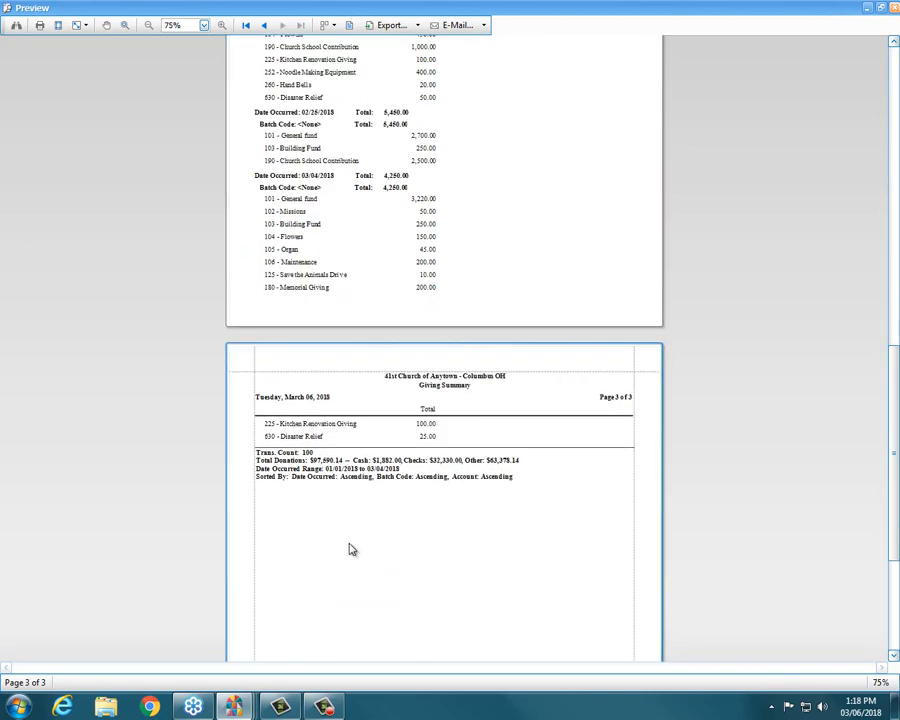
left_click(894, 8)
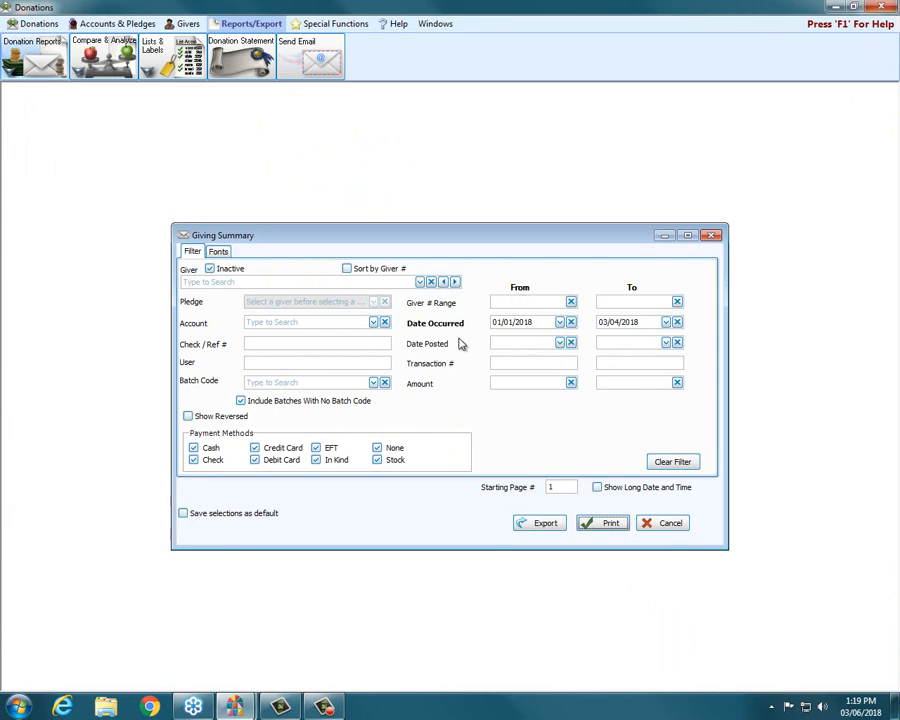
Step: Filter the Giving Summary to account 101 - General fund, preview the report, and close the preview
left_click(373, 322)
left_click(338, 354)
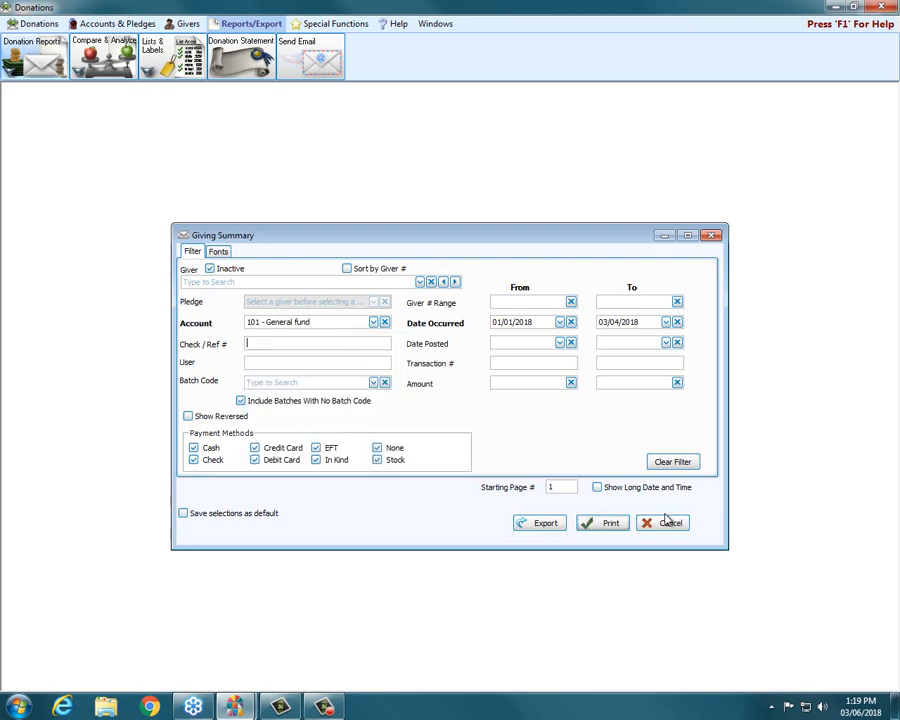
left_click(621, 524)
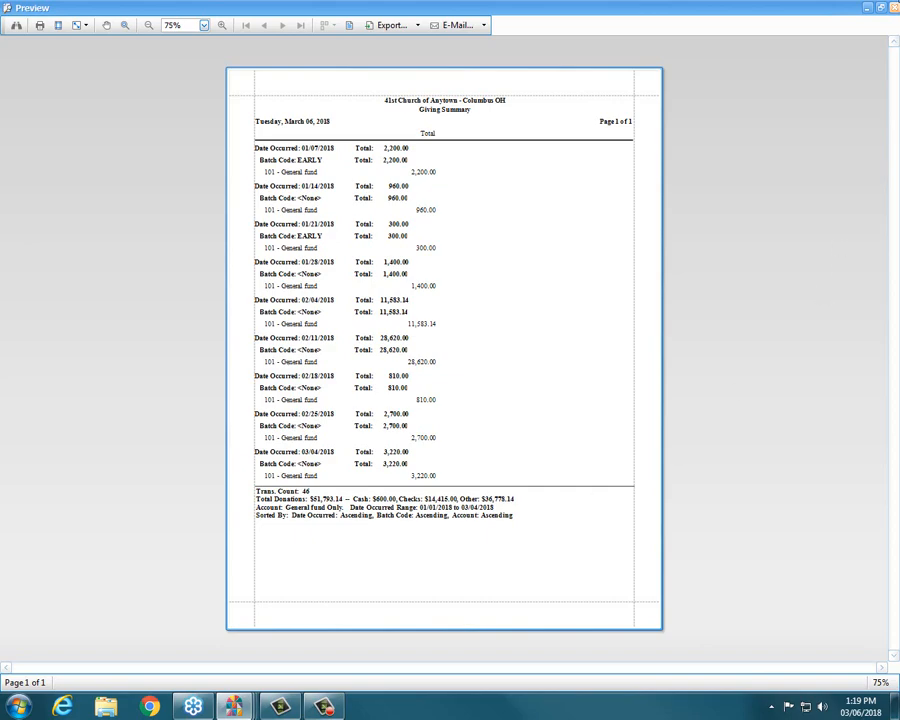
left_click(893, 9)
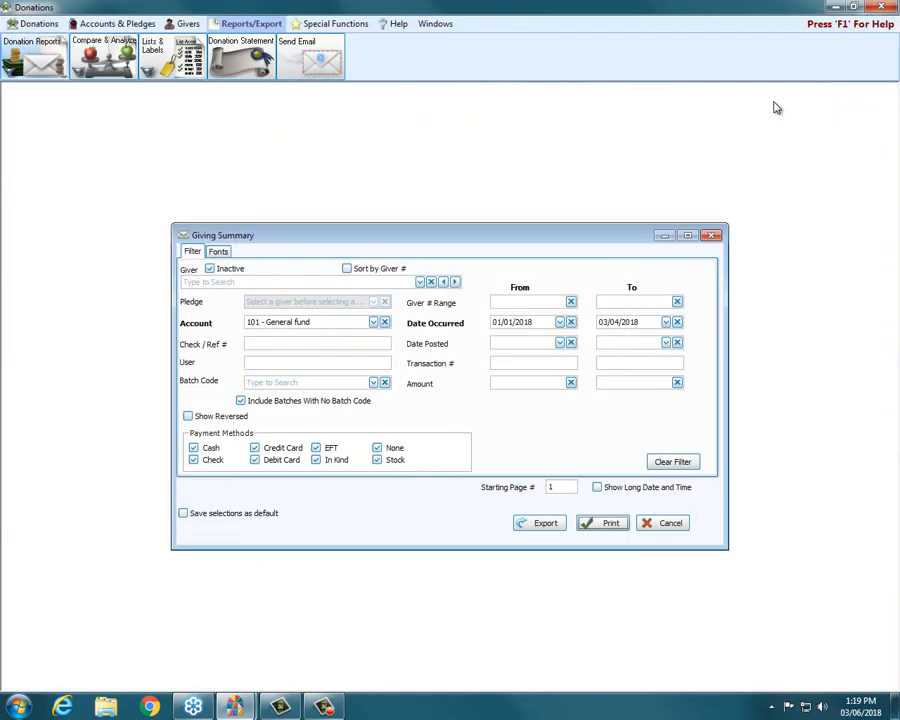
Step: Clear the account filter, limit the amount range to 50.00 through 50.00, preview the Giving Summary, and close the preview
left_click(385, 322)
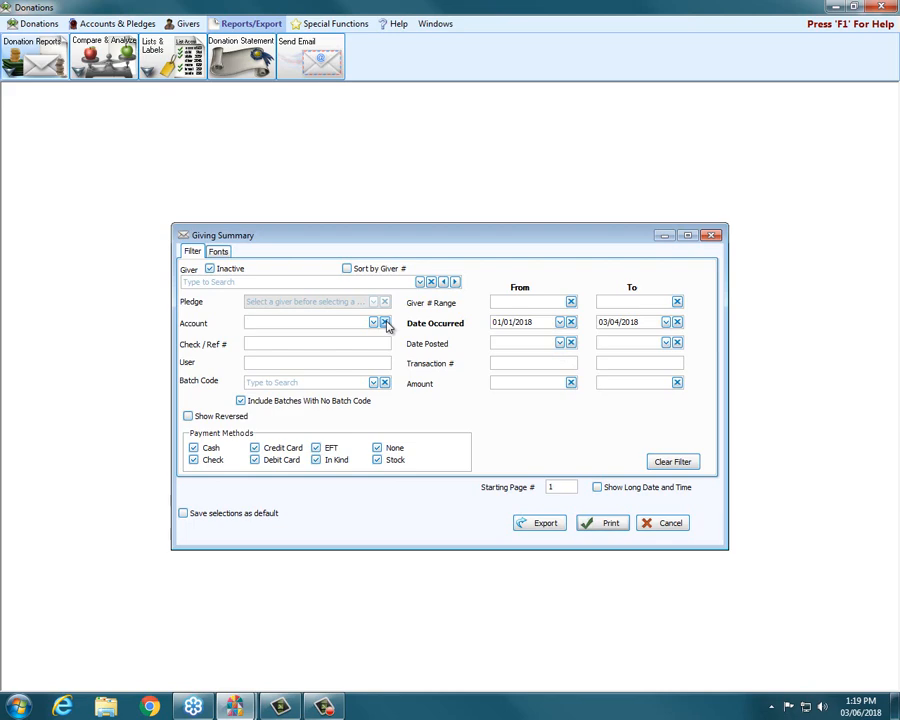
left_click(535, 383)
type("50")
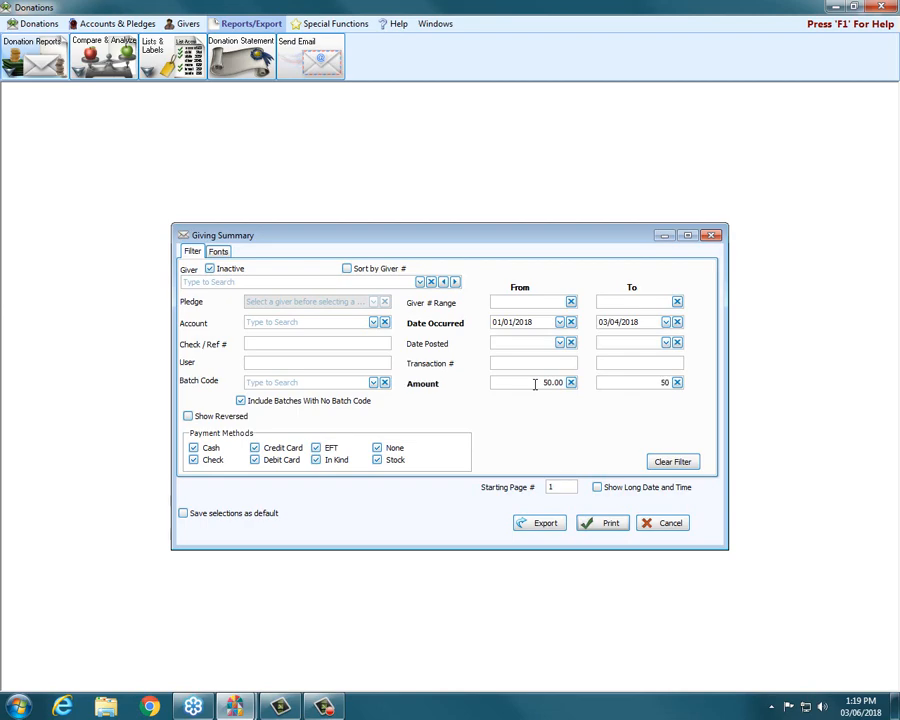
left_click(603, 524)
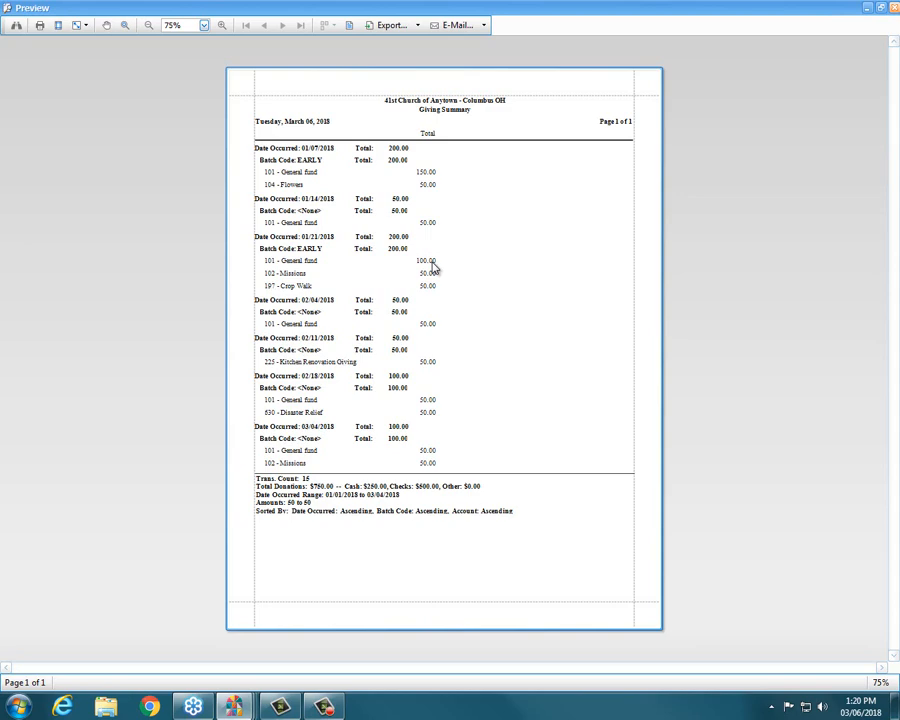
left_click(895, 8)
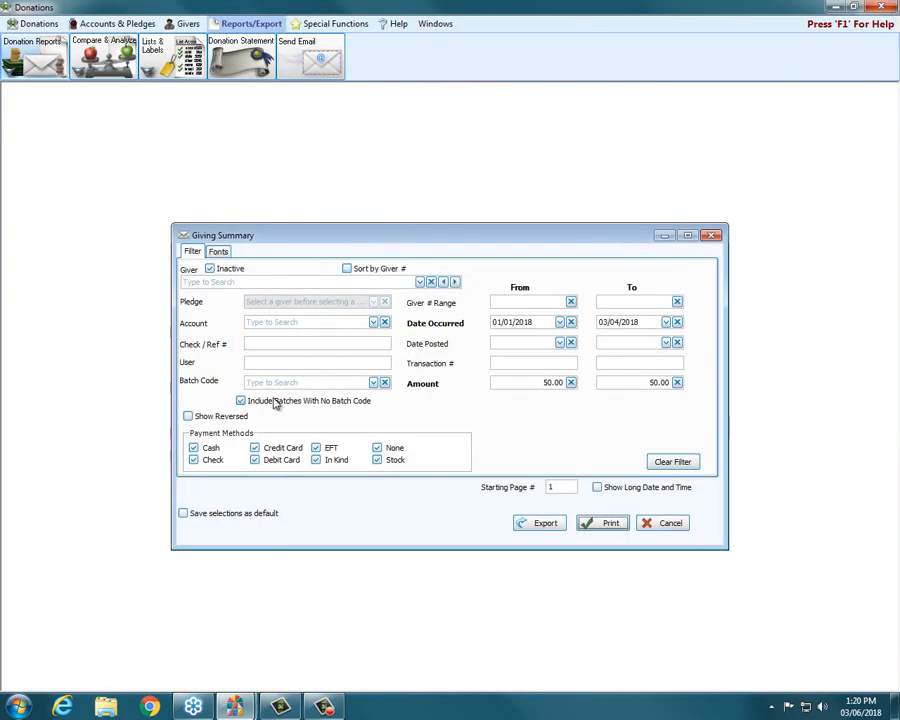
Step: View the Giving Summary's font settings and close the report window
left_click(219, 252)
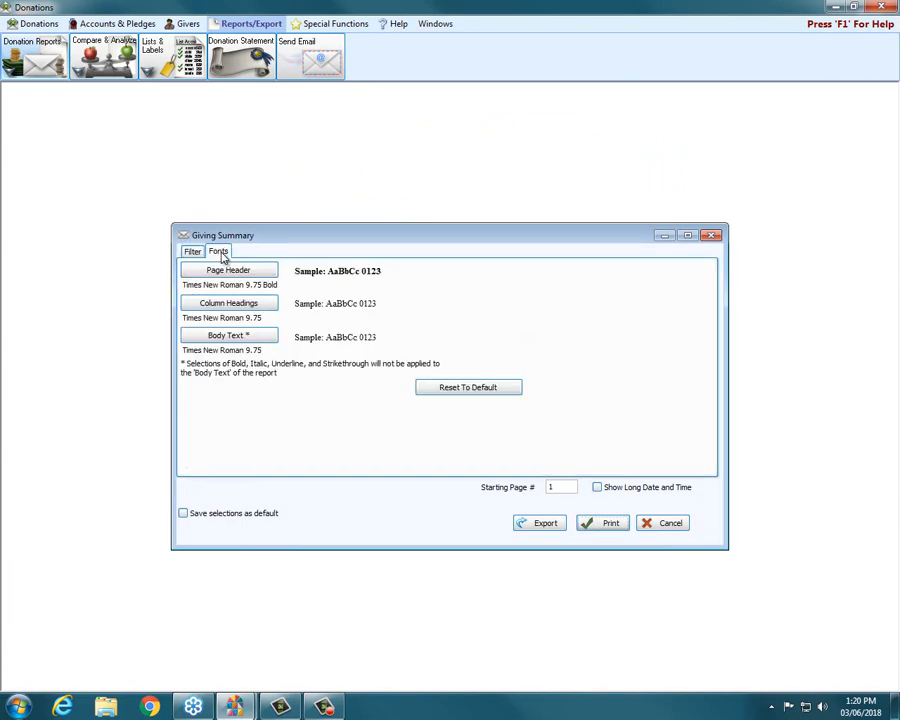
left_click(712, 236)
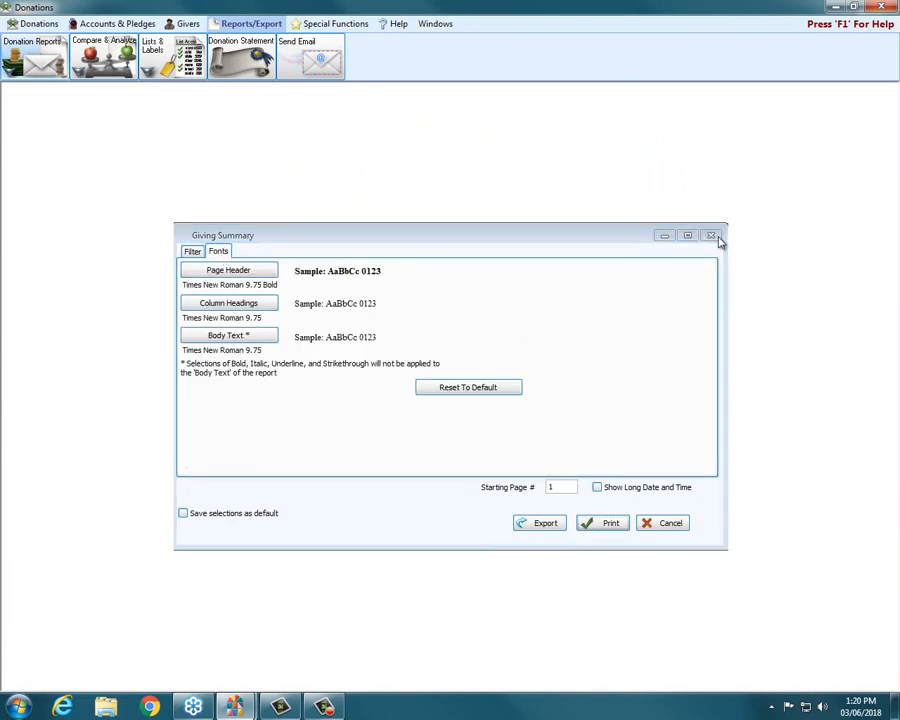
Step: Open the Deposit Slip report, check its font settings, and set the deposit date to 03/04/2018
left_click(37, 71)
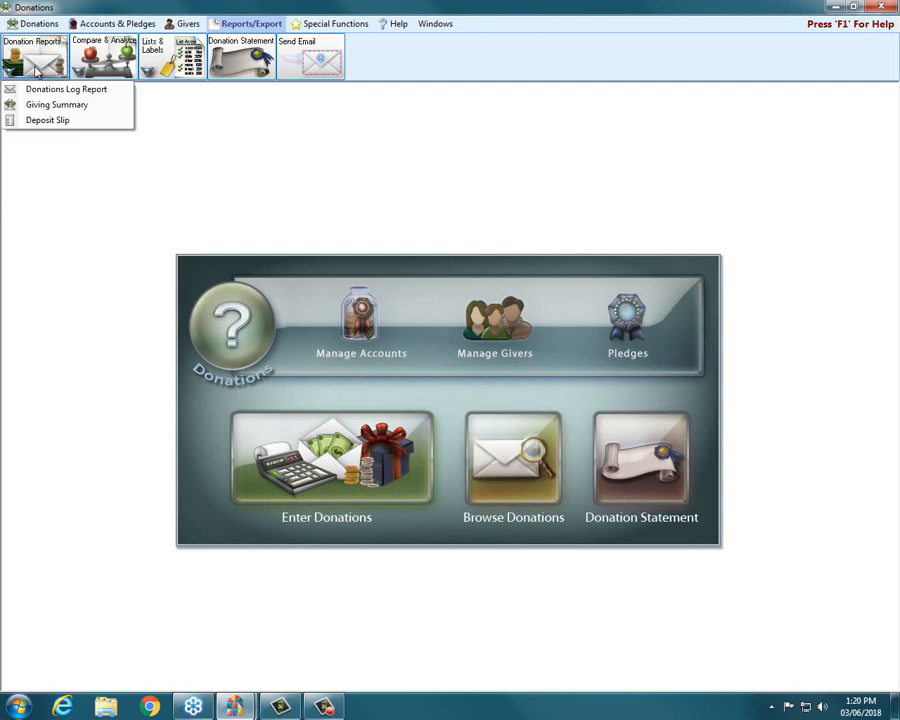
left_click(40, 120)
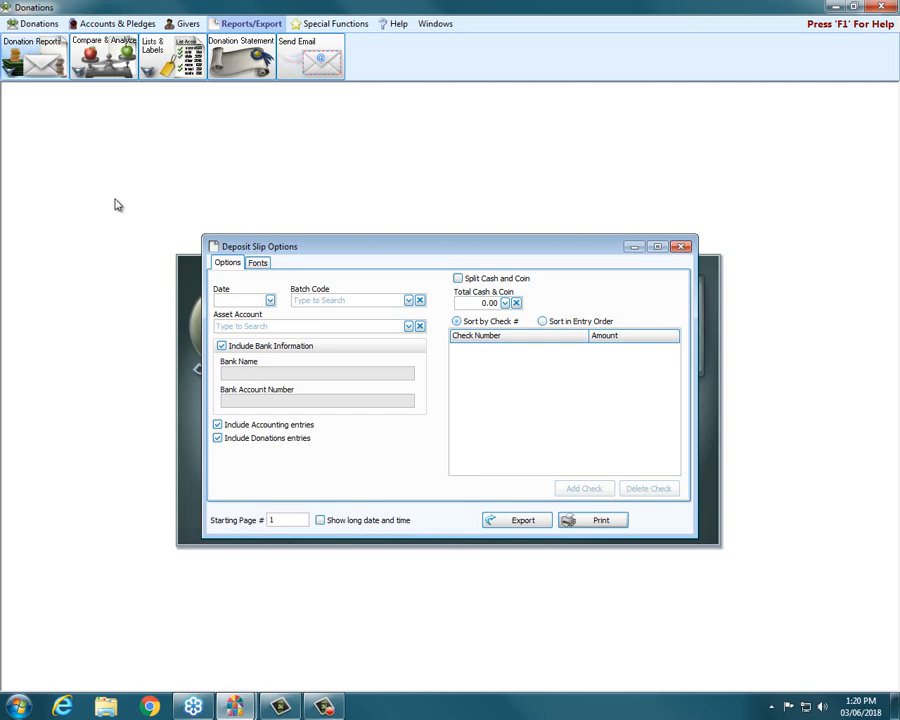
left_click(254, 264)
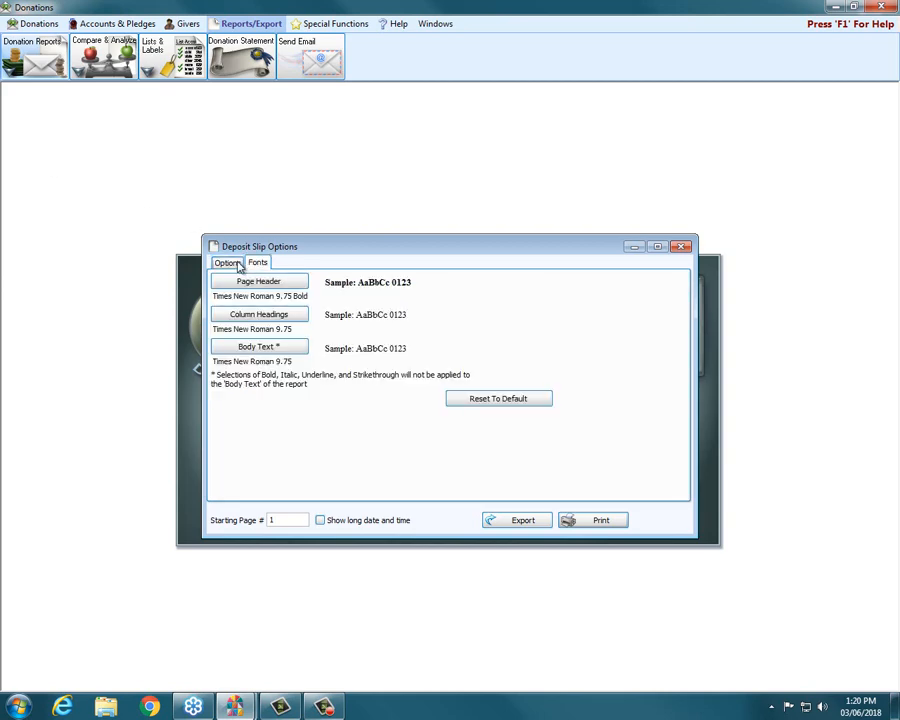
left_click(236, 264)
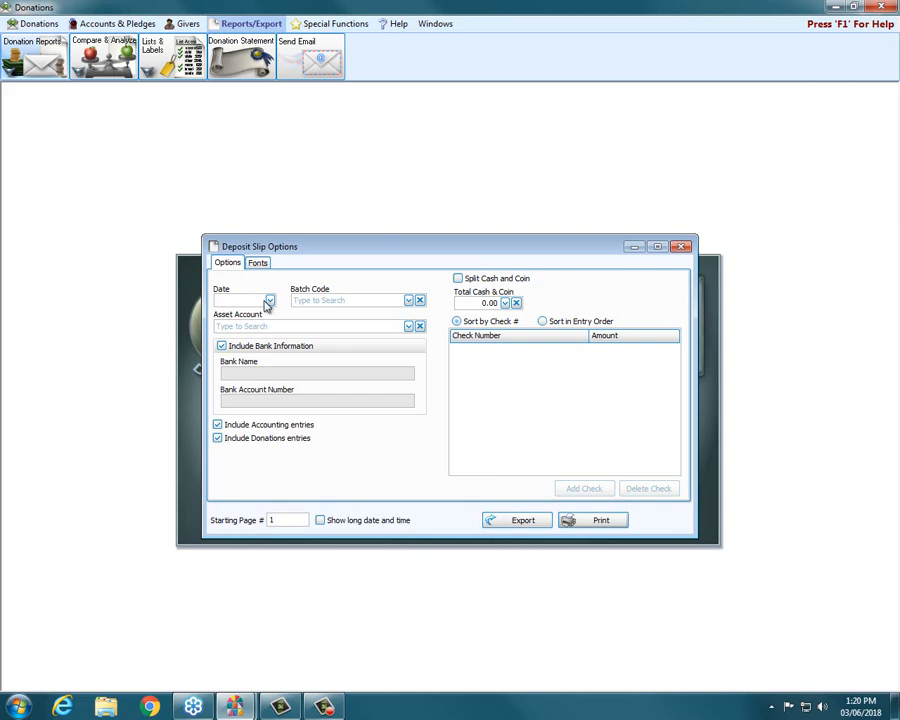
left_click(269, 301)
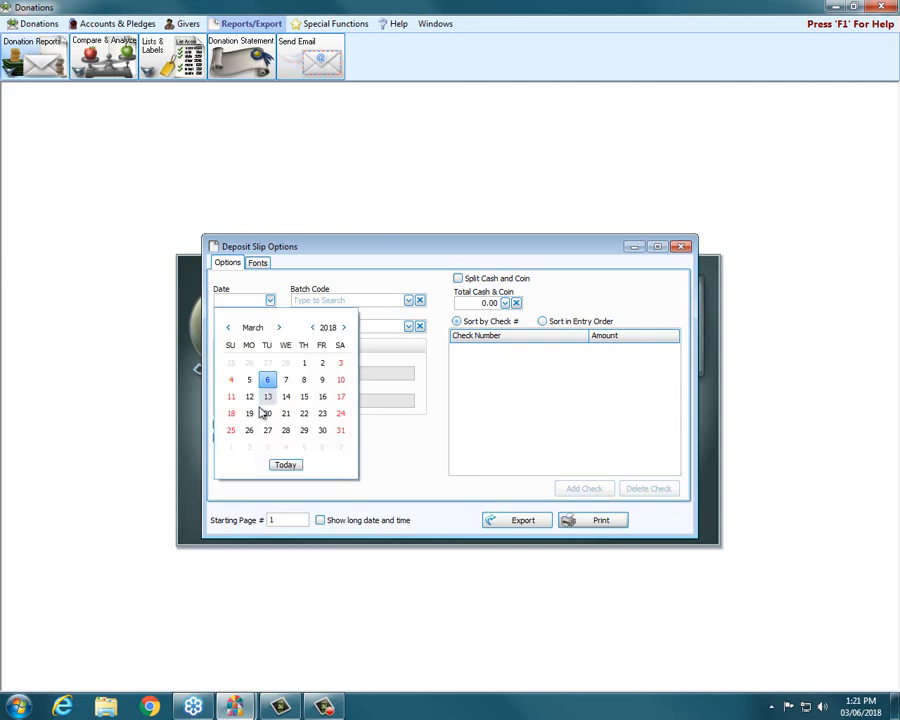
left_click(230, 379)
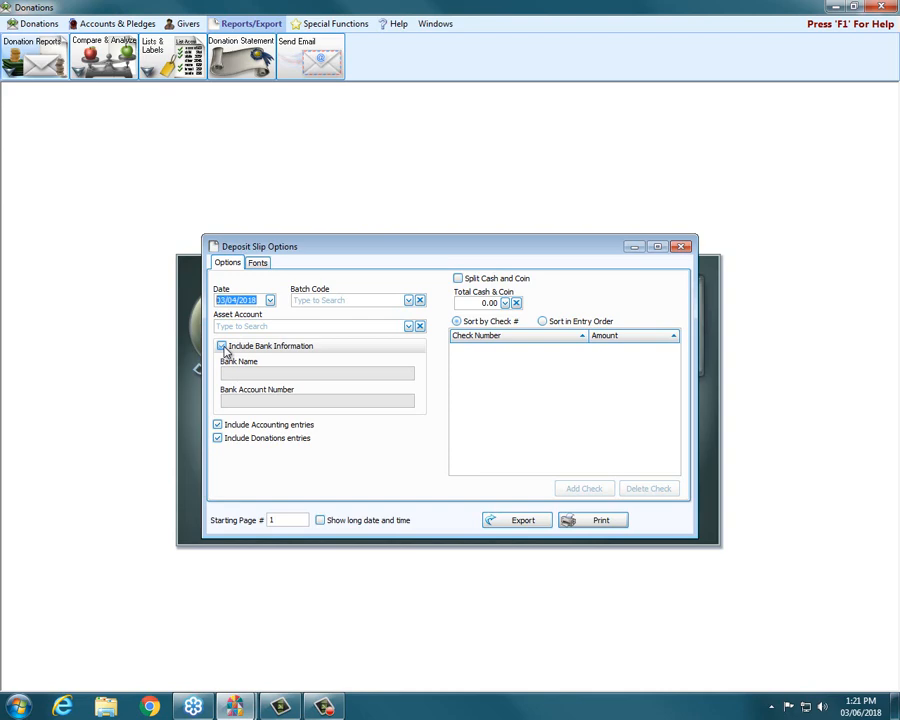
Step: Exclude accounting entries from the deposit slip, include them again, and choose Huntington Bank Checking as the asset account
left_click(218, 426)
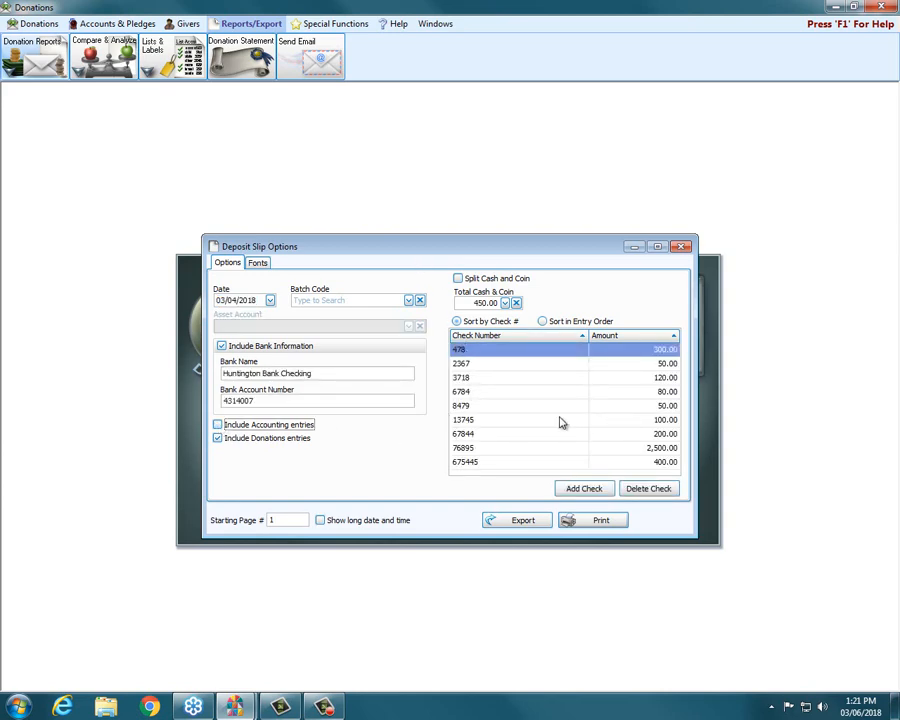
left_click(219, 425)
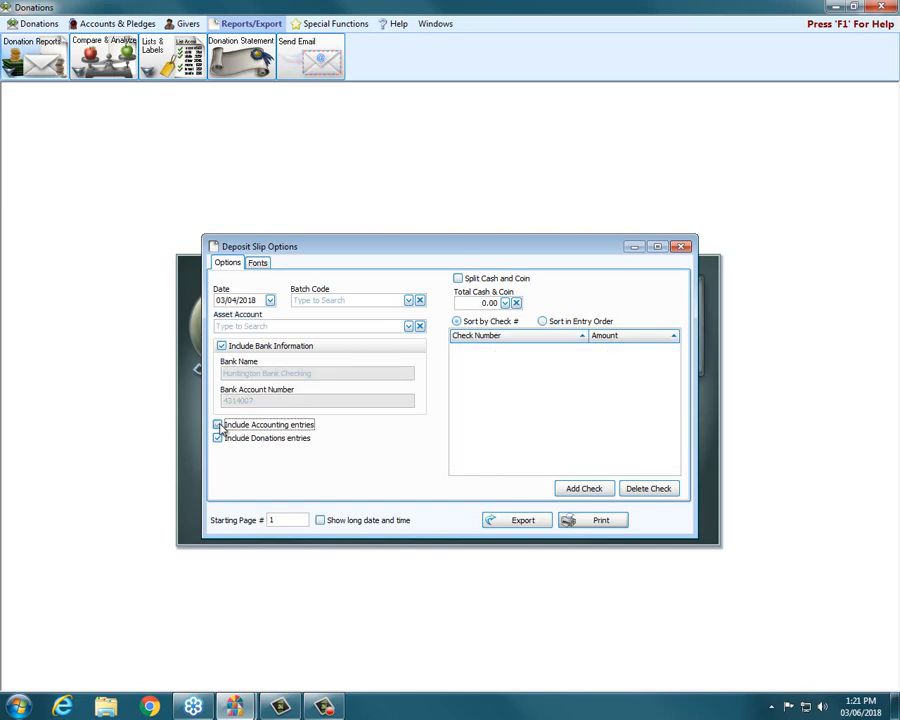
left_click(409, 326)
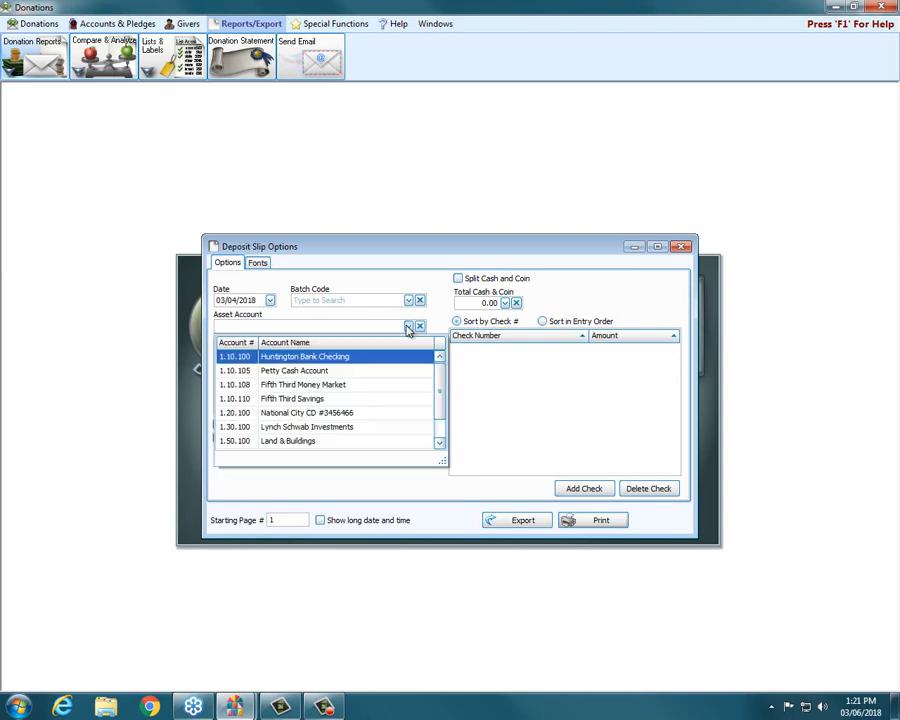
left_click(357, 358)
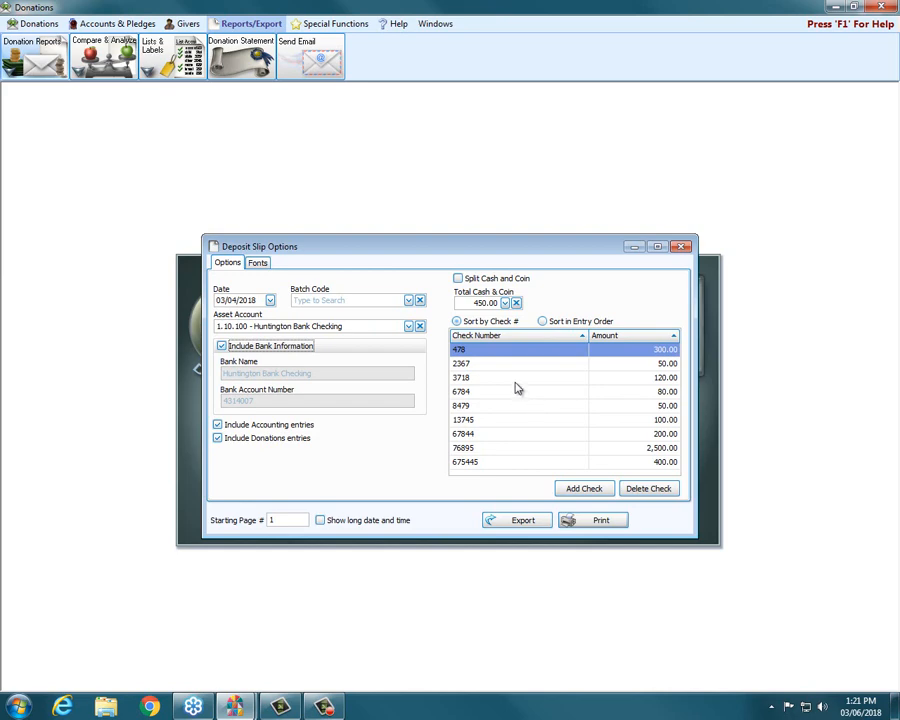
Step: Split the deposit's cash and coin, setting total coin to 25.00 and total cash to 425.00
left_click(459, 279)
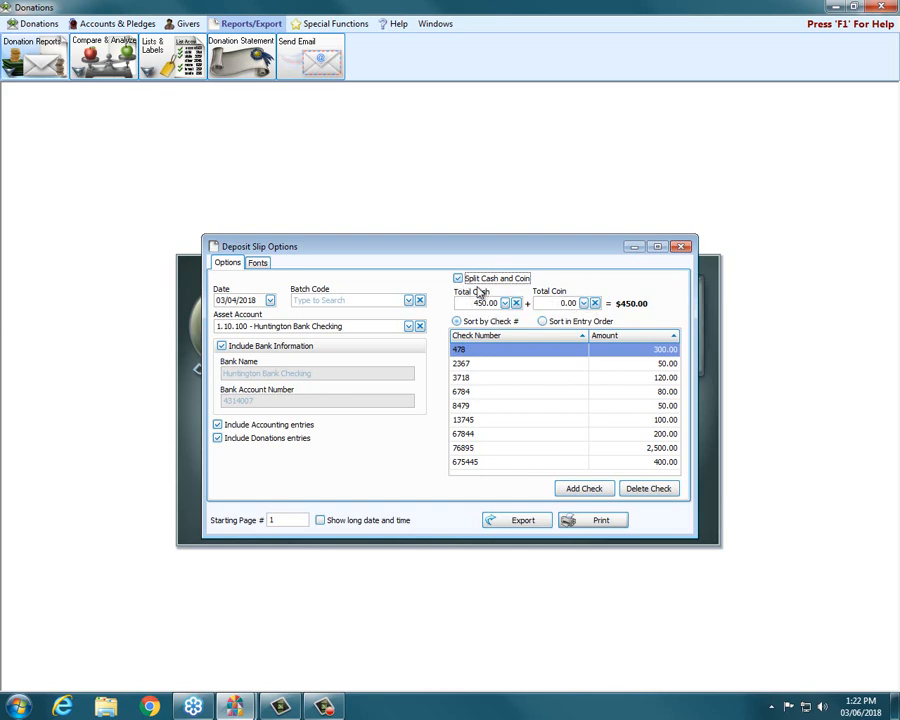
left_click(564, 303)
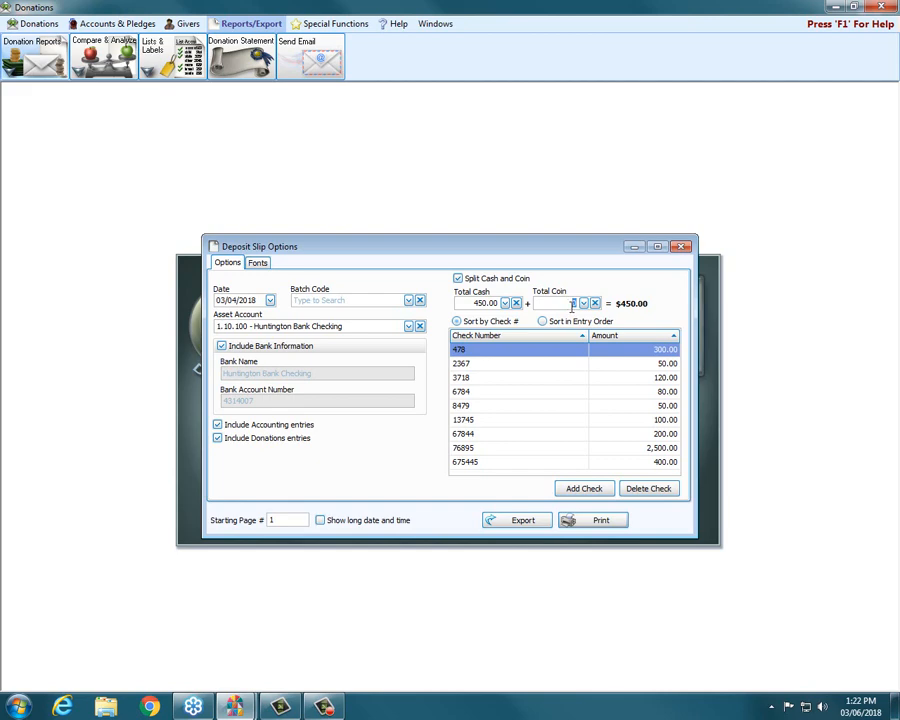
type("25")
left_click(485, 304)
key("BackSpace")
type("425")
Step: Add check number 123 for 50.00 to the deposit slip and delete check 8479
left_click(596, 488)
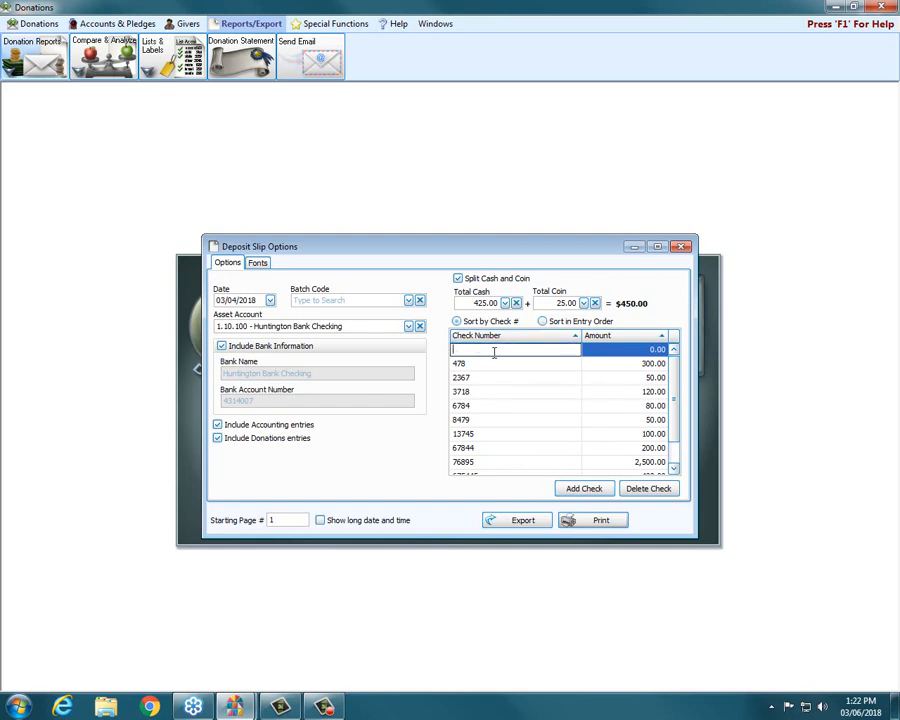
type("123")
key("Tab")
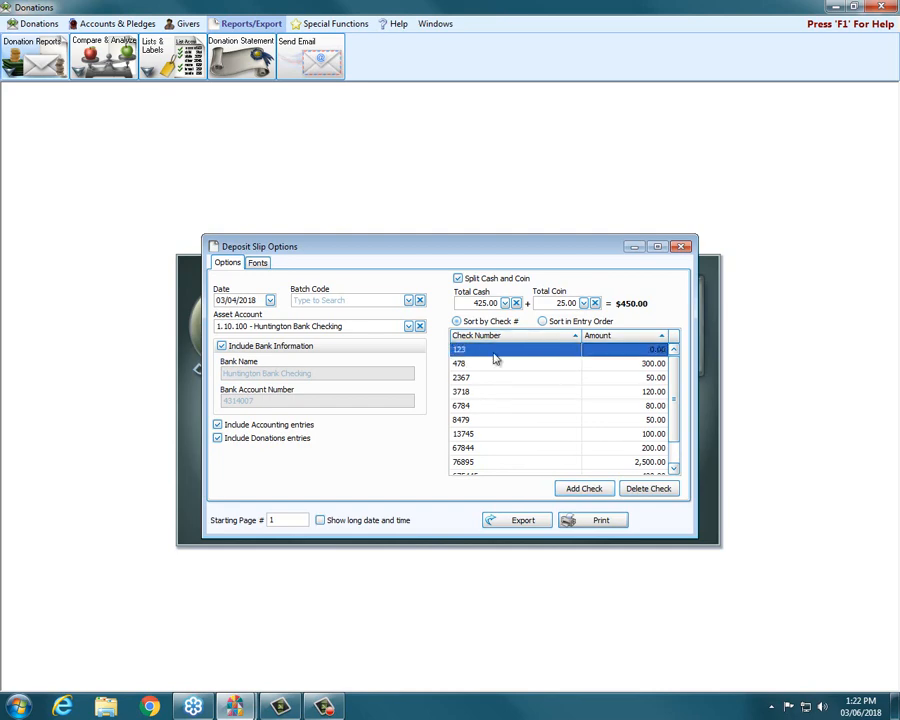
type("50")
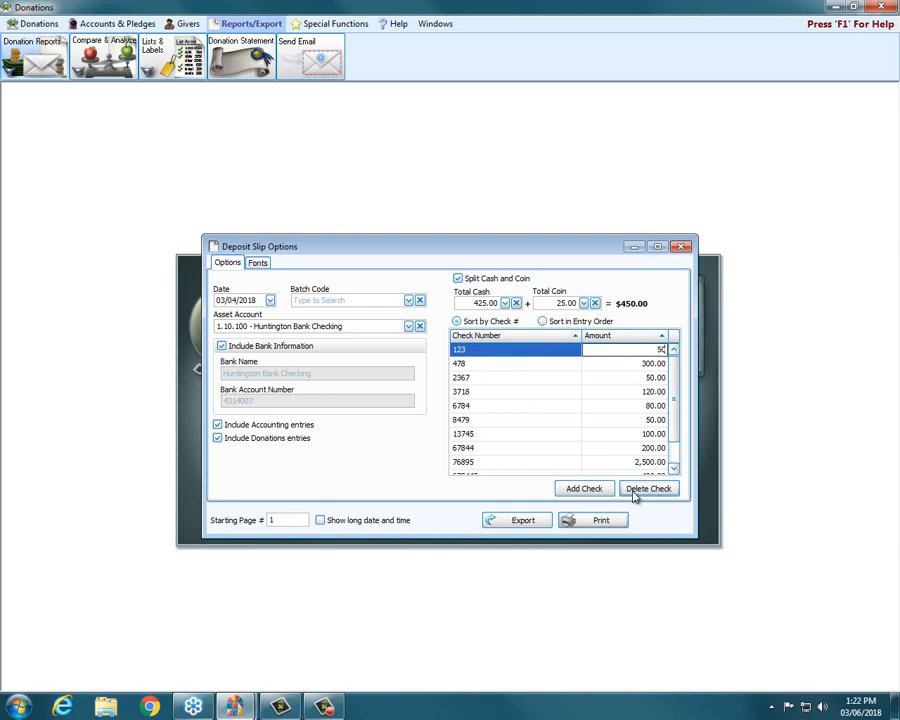
left_click(474, 421)
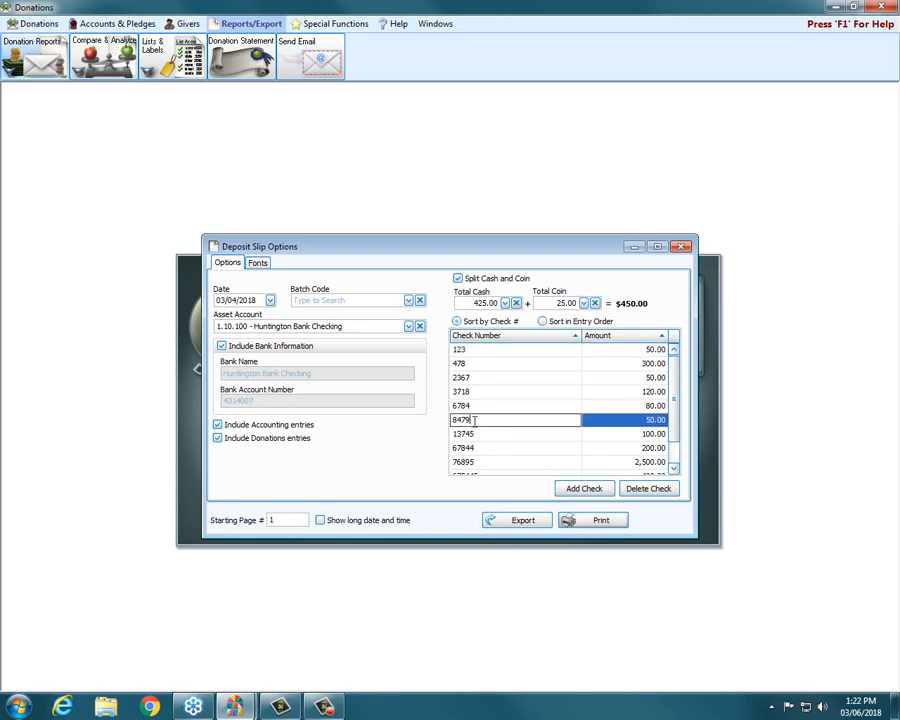
left_click(635, 489)
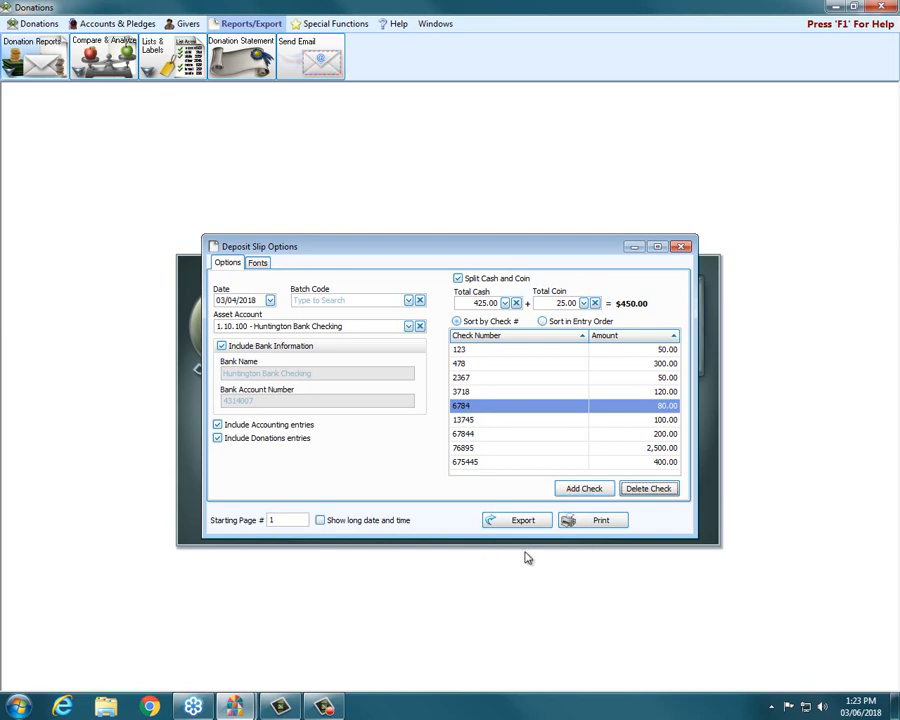
Step: Preview the deposit slip, close the preview, and exit the Donations module
left_click(601, 522)
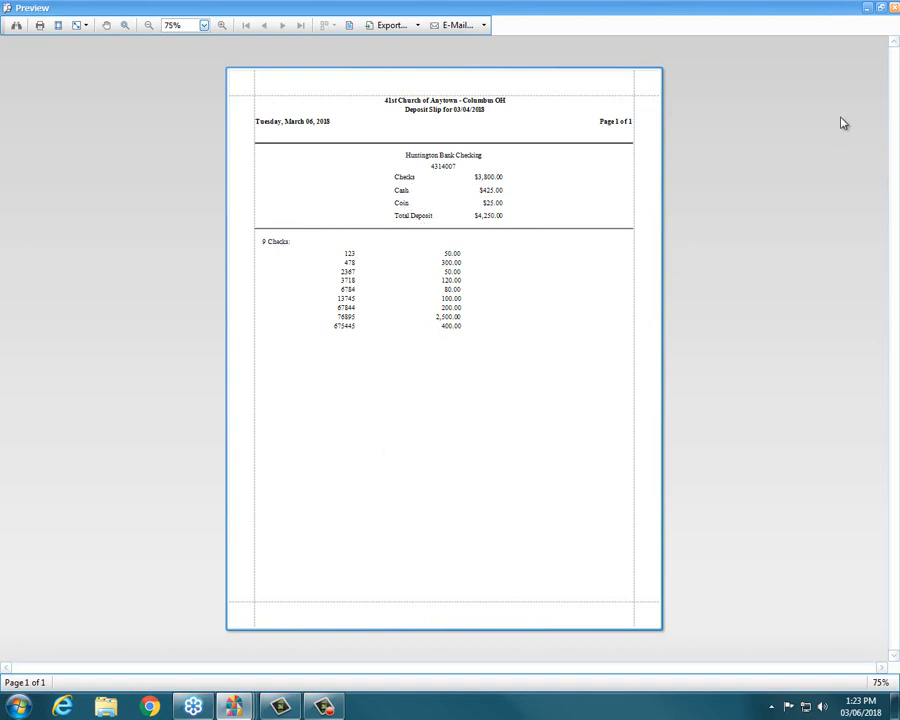
left_click(881, 8)
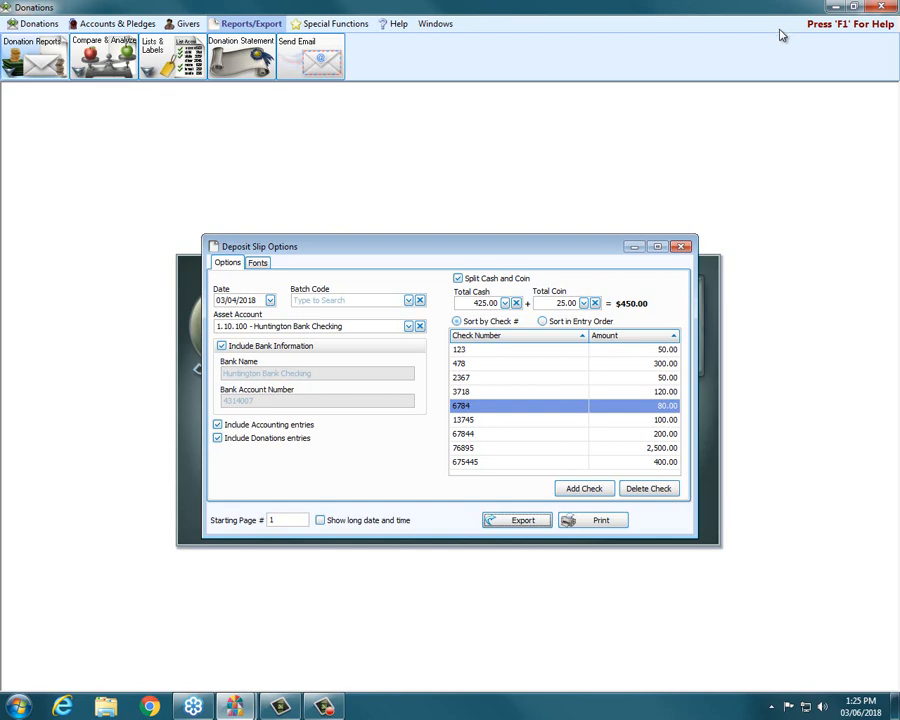
left_click(879, 9)
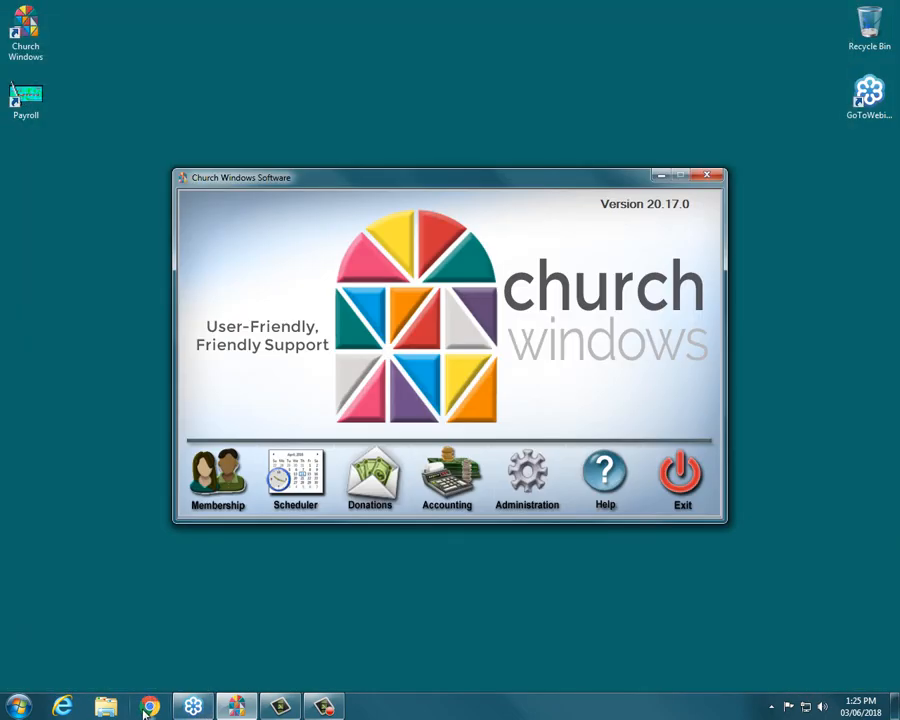
Step: Switch to Chrome and go to churchwindows.com
left_click(149, 707)
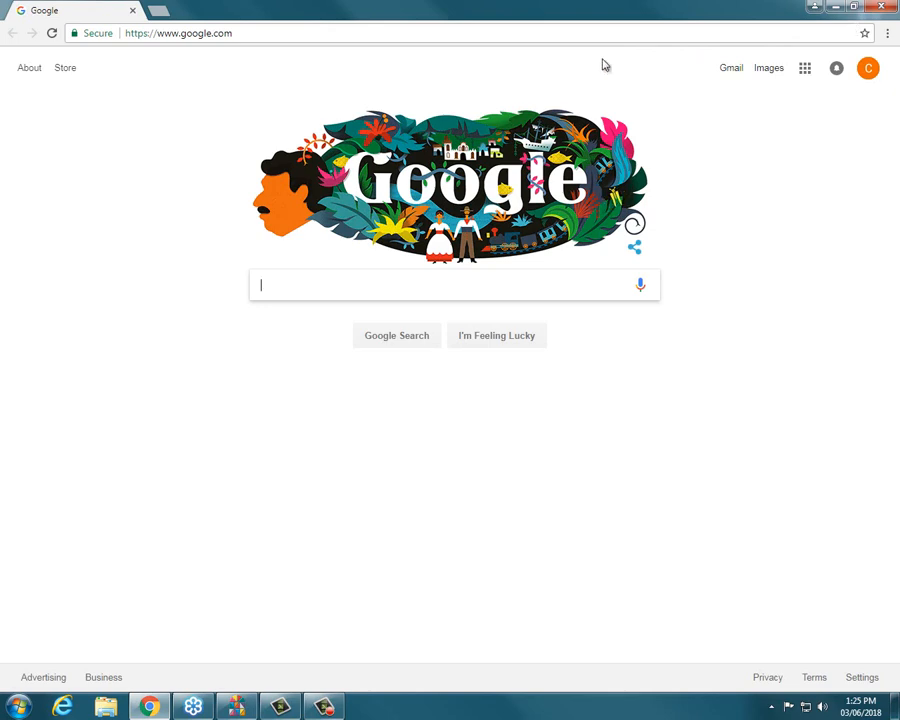
left_click(733, 31)
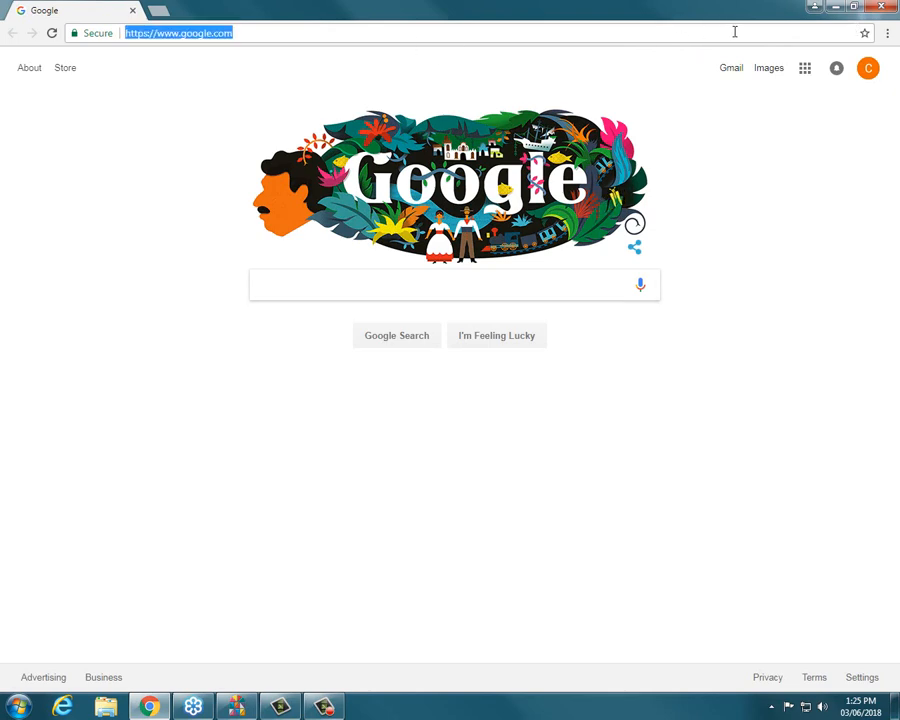
type("church")
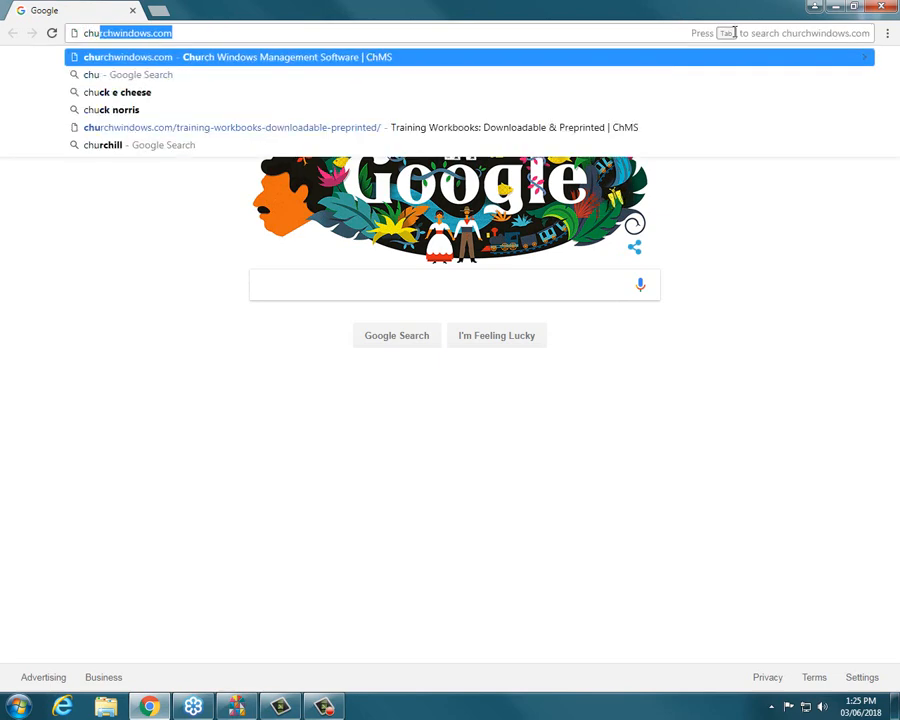
type("win")
key("Return")
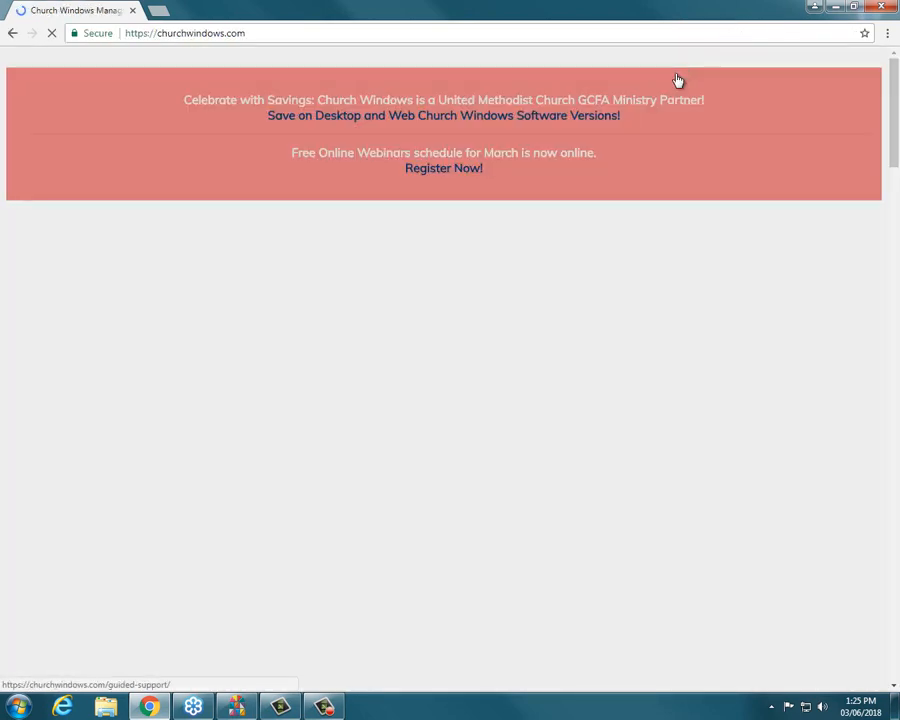
Step: Open the site's Training Workbooks page and look through the Membership, Donations and Accounting workbook listings
mouse_move(677, 82)
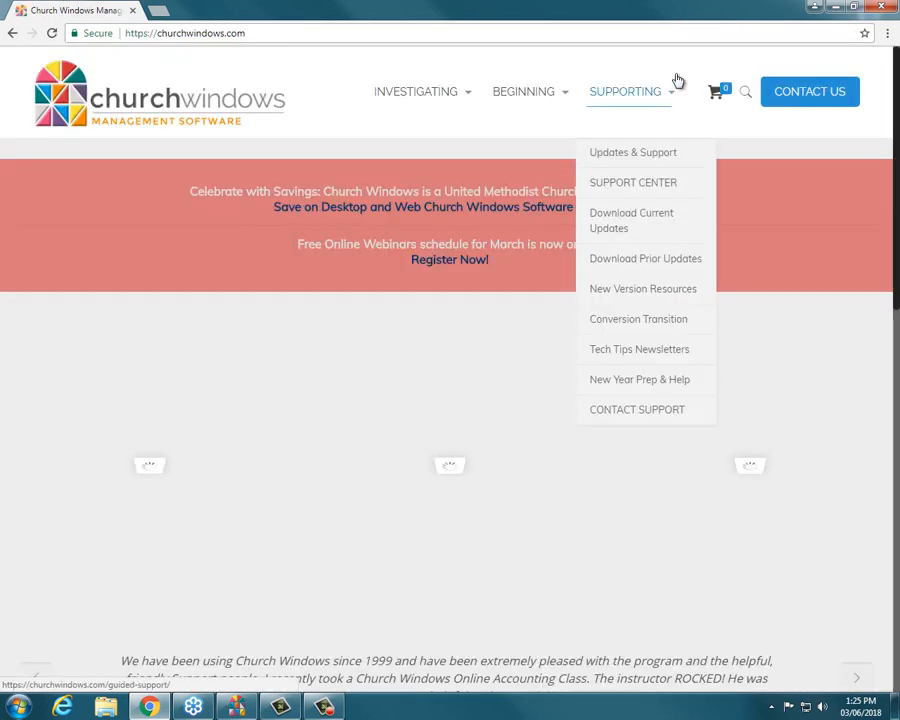
mouse_move(568, 94)
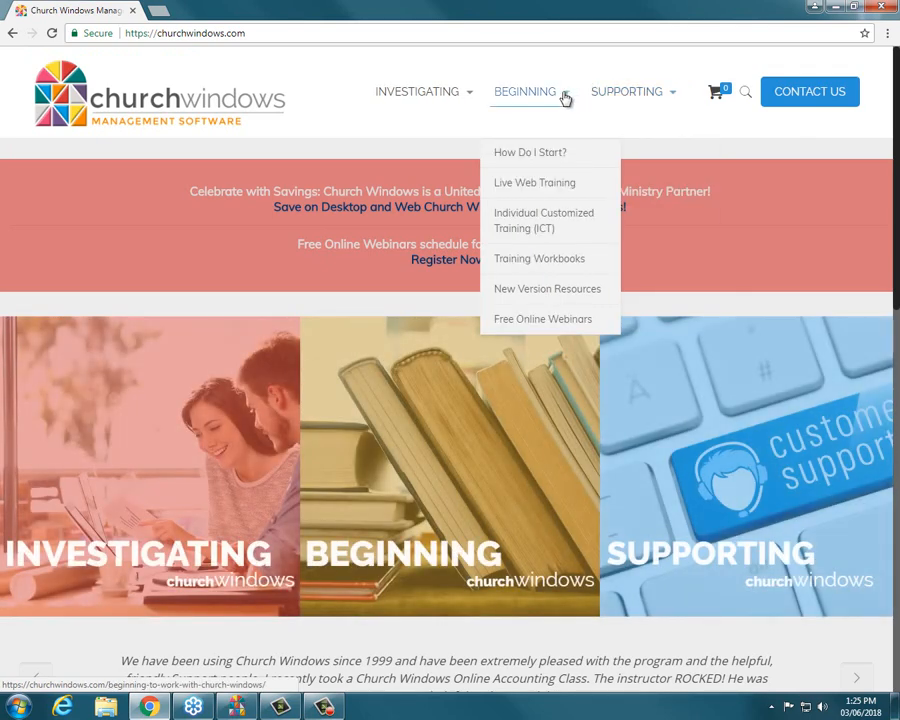
left_click(541, 264)
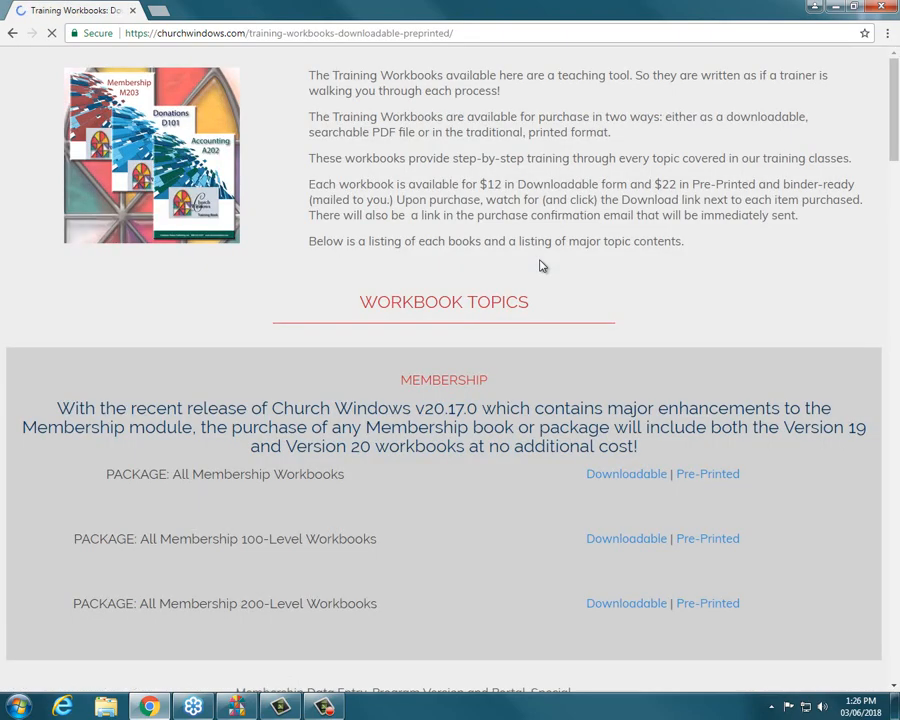
scroll(530, 286, "down", 15)
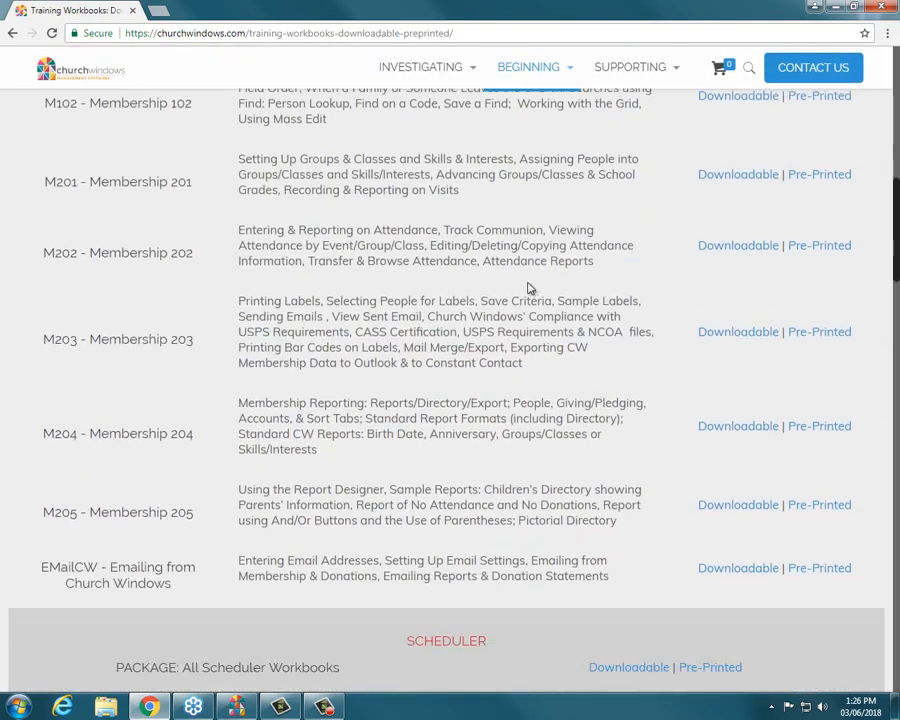
scroll(528, 287, "down", 6)
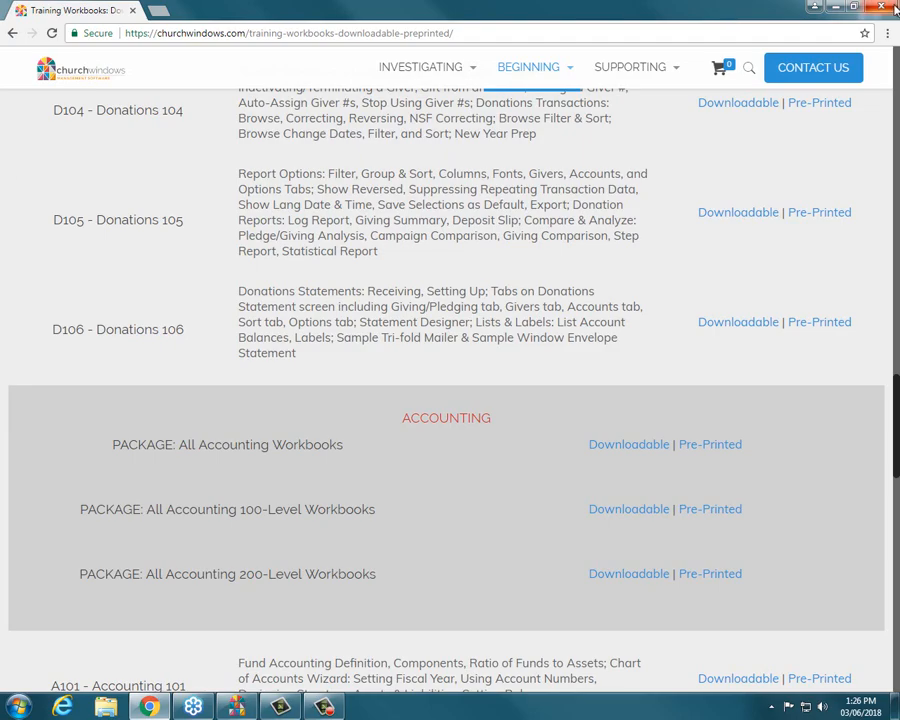
scroll(822, 181, "up", 20)
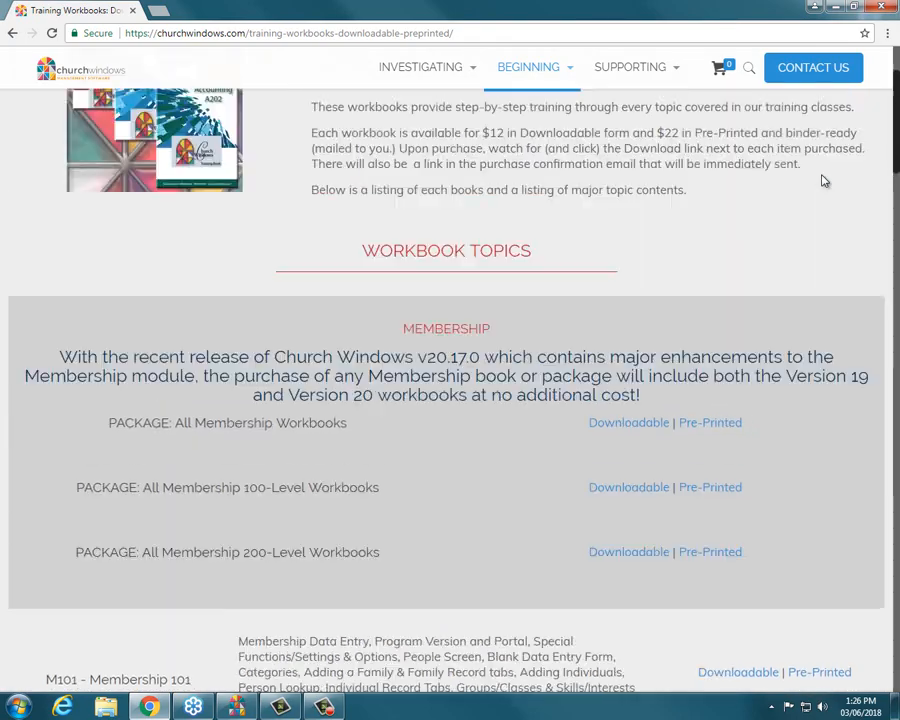
Step: Open the Free Online Webinars page and review the upcoming March sessions
scroll(822, 181, "up", 3)
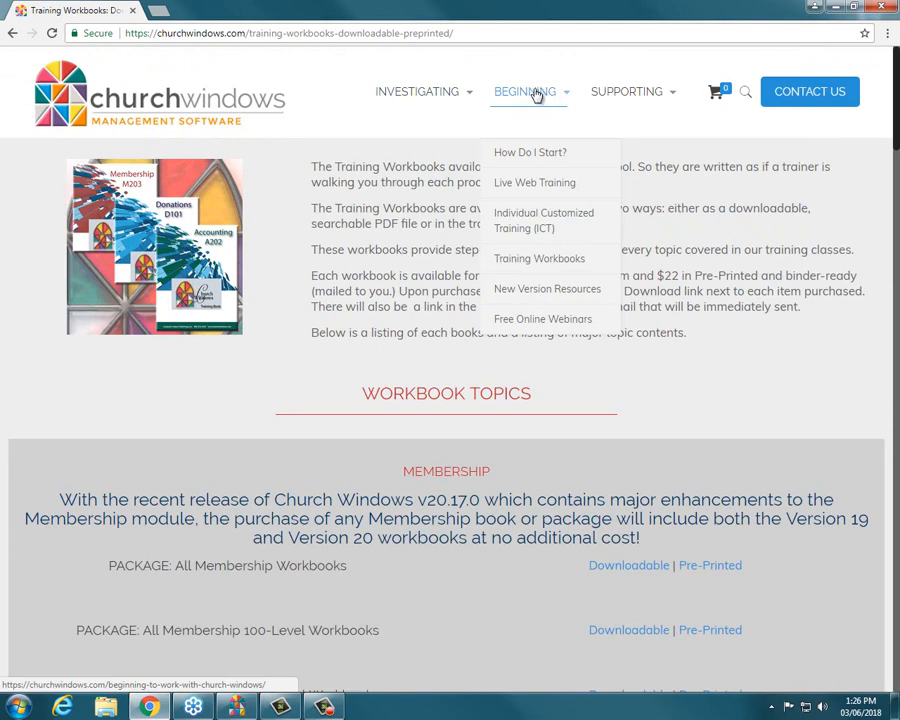
left_click(540, 321)
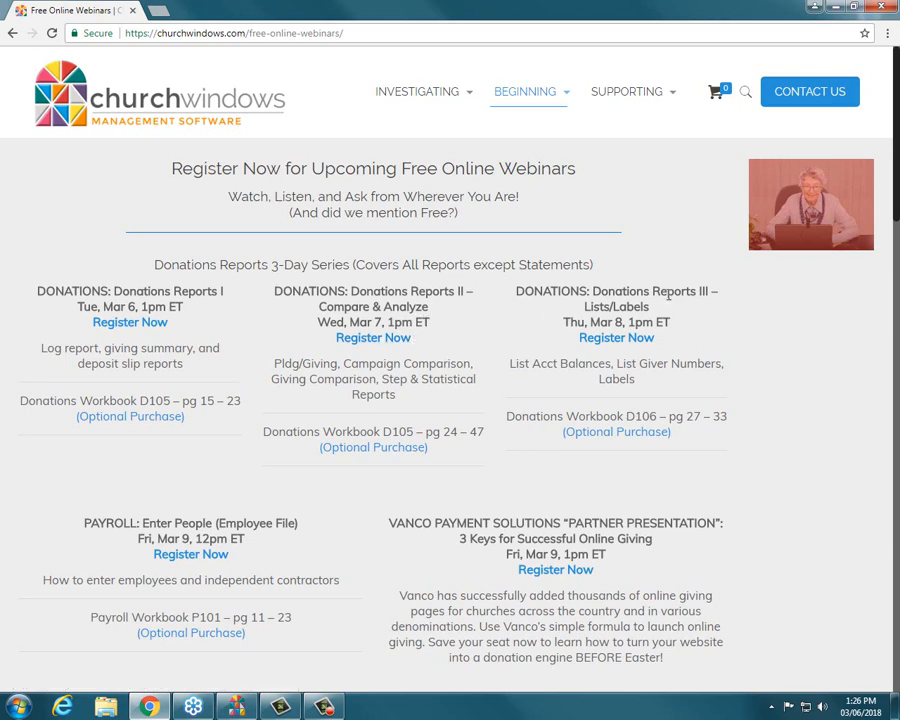
scroll(811, 358, "down", 3)
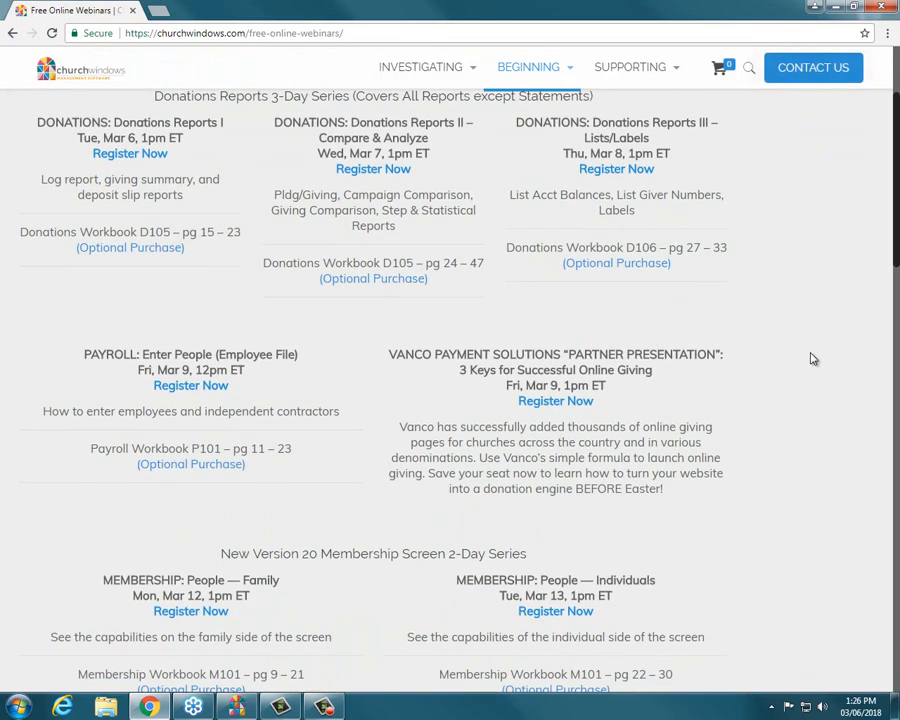
scroll(813, 358, "down", 6)
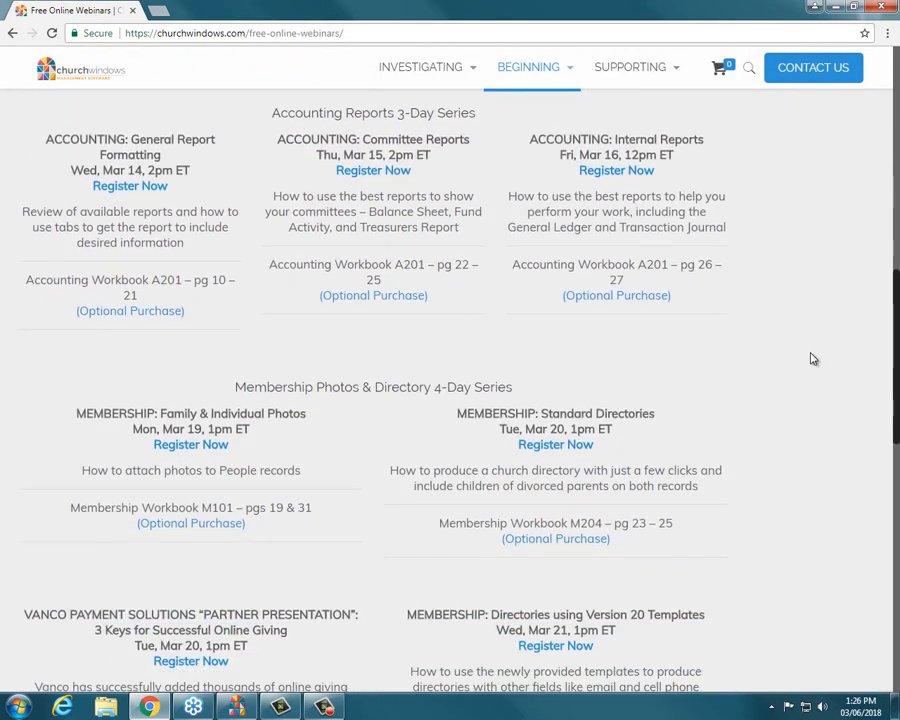
scroll(813, 358, "down", 4)
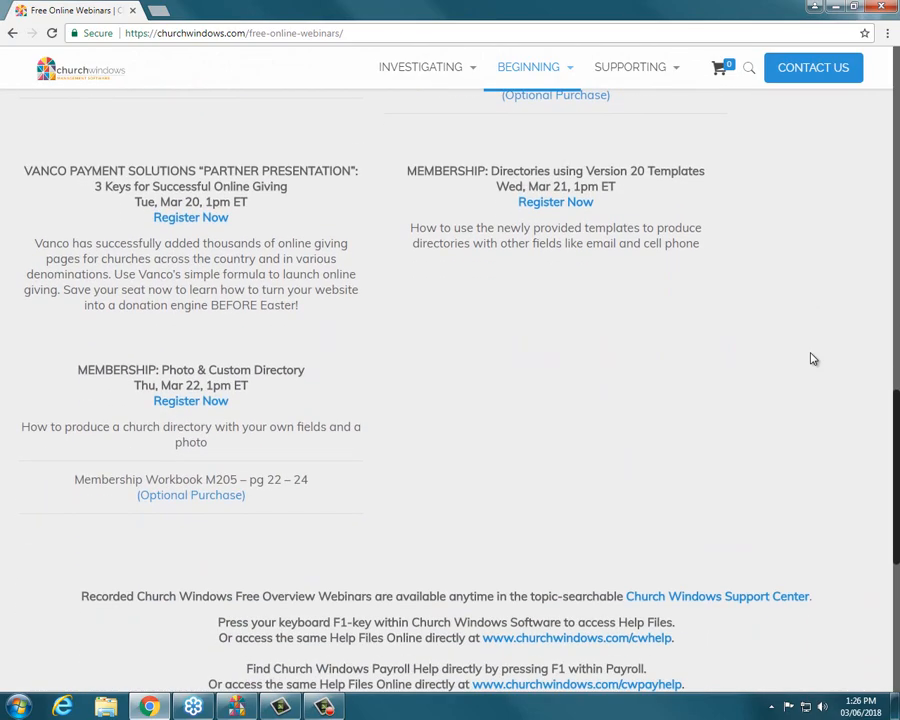
scroll(813, 358, "up", 10)
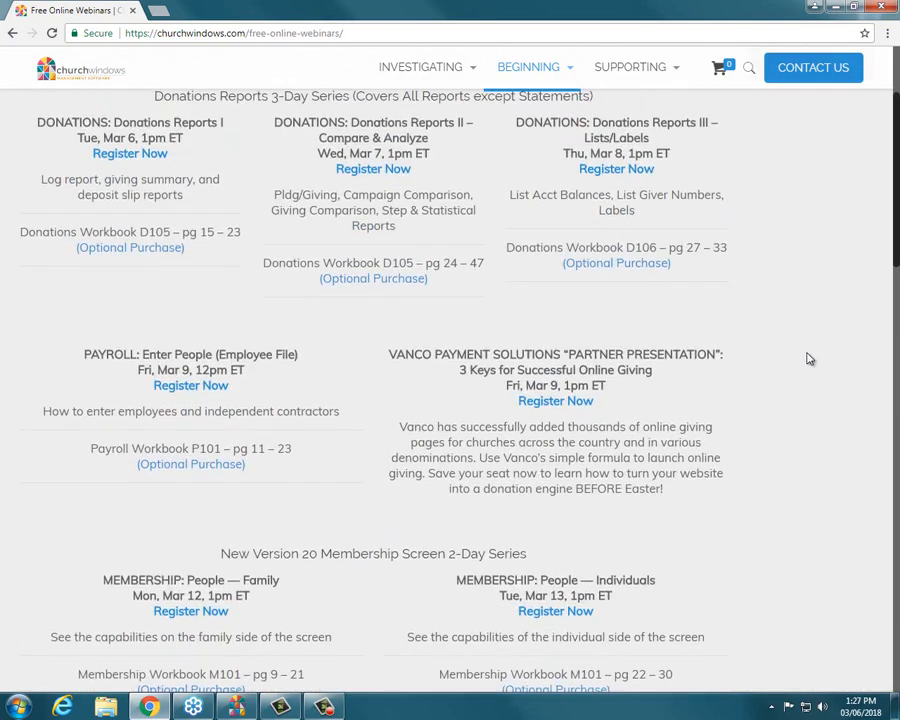
Step: Close the browser and confirm ending the GoToWebinar session for everyone
left_click(879, 8)
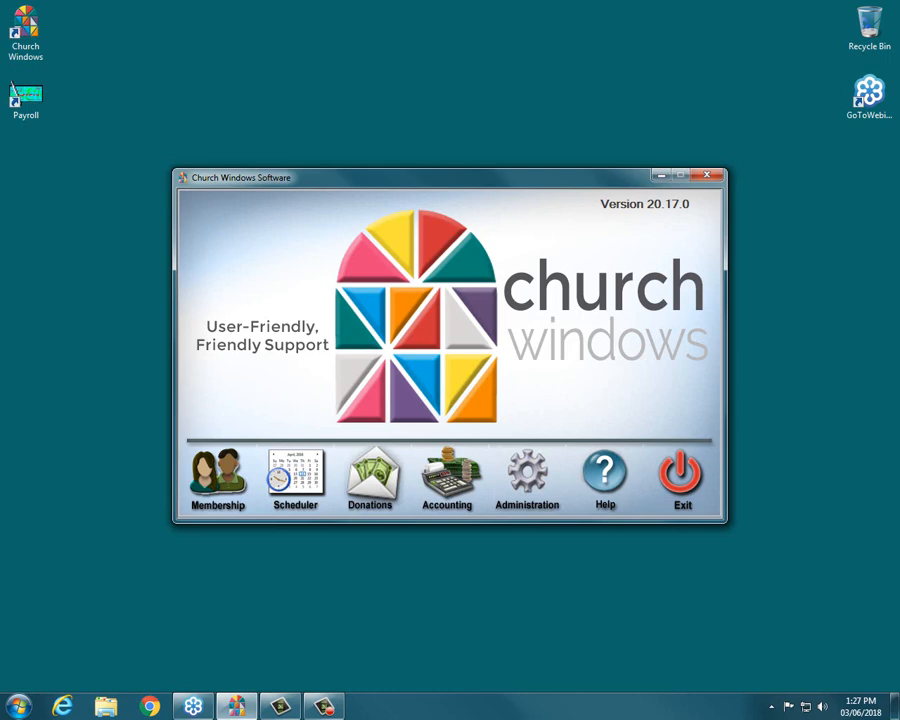
left_click(498, 387)
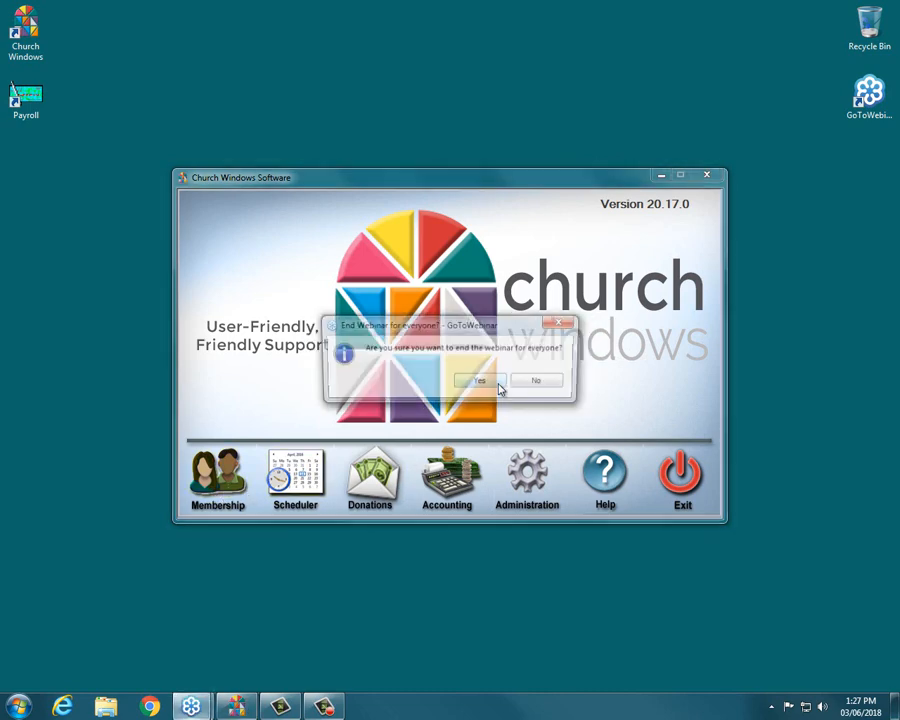